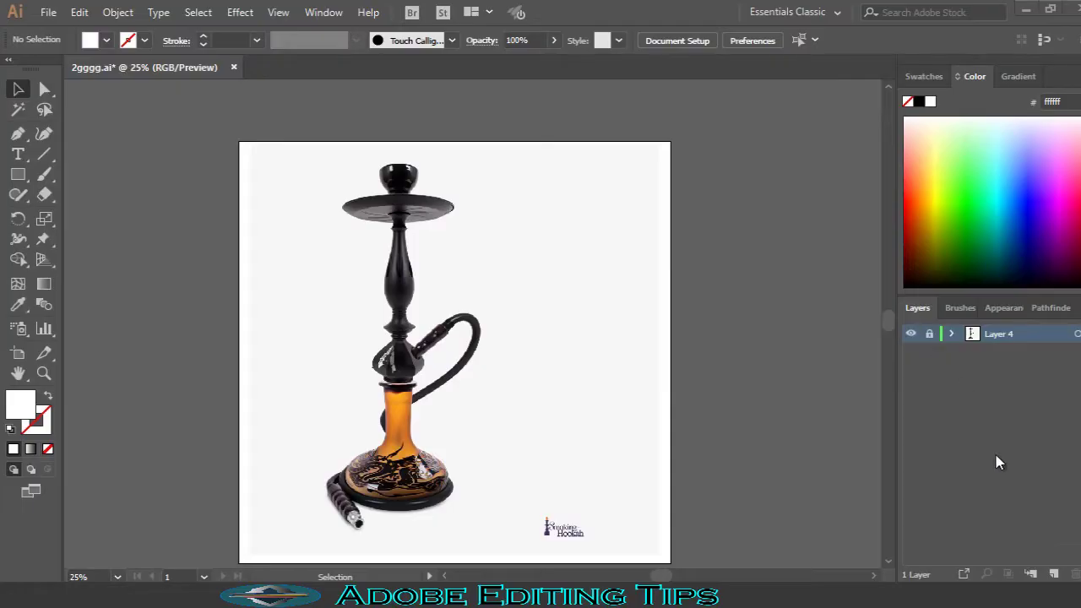
Step: Add an empty Layer 2 above the locked photo layer and zoom to the hookah's top
left_click(1054, 573)
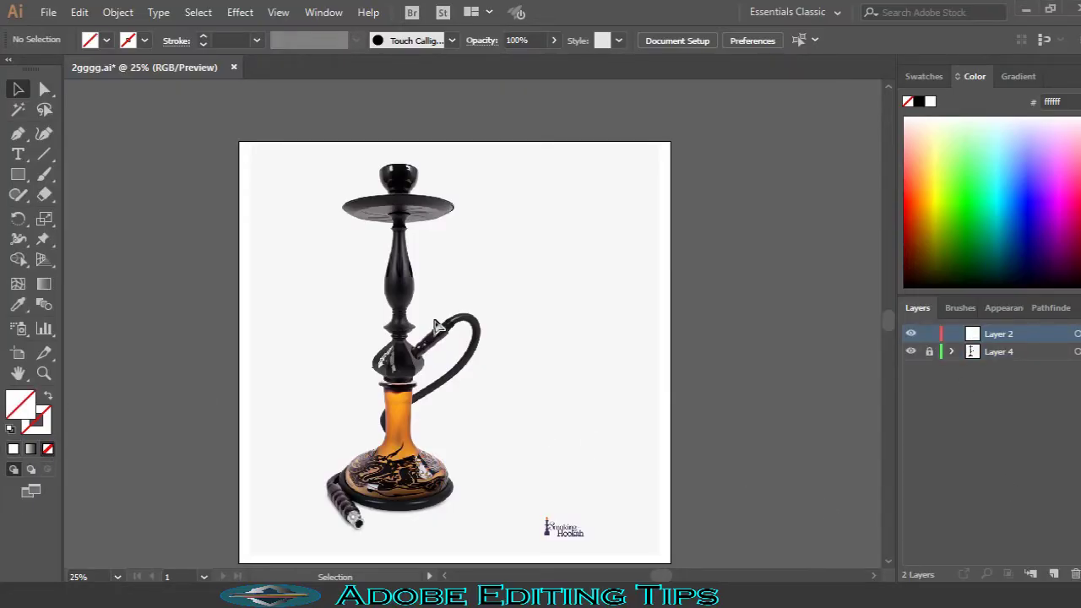
scroll(436, 327, "up", 1)
scroll(439, 327, "up", 1)
scroll(468, 330, "up", 2)
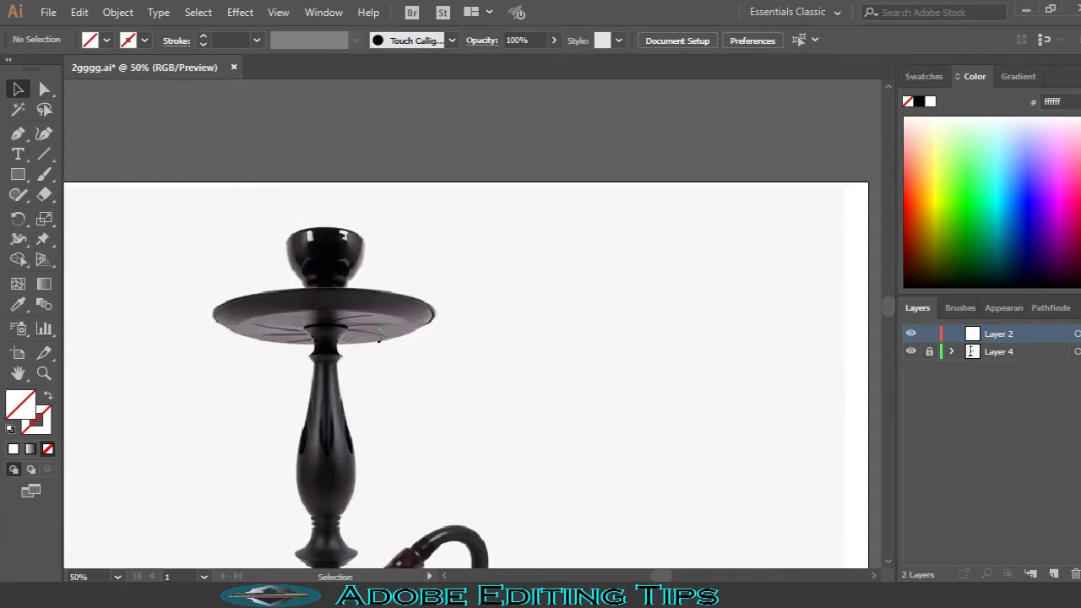
scroll(380, 335, "up", 1)
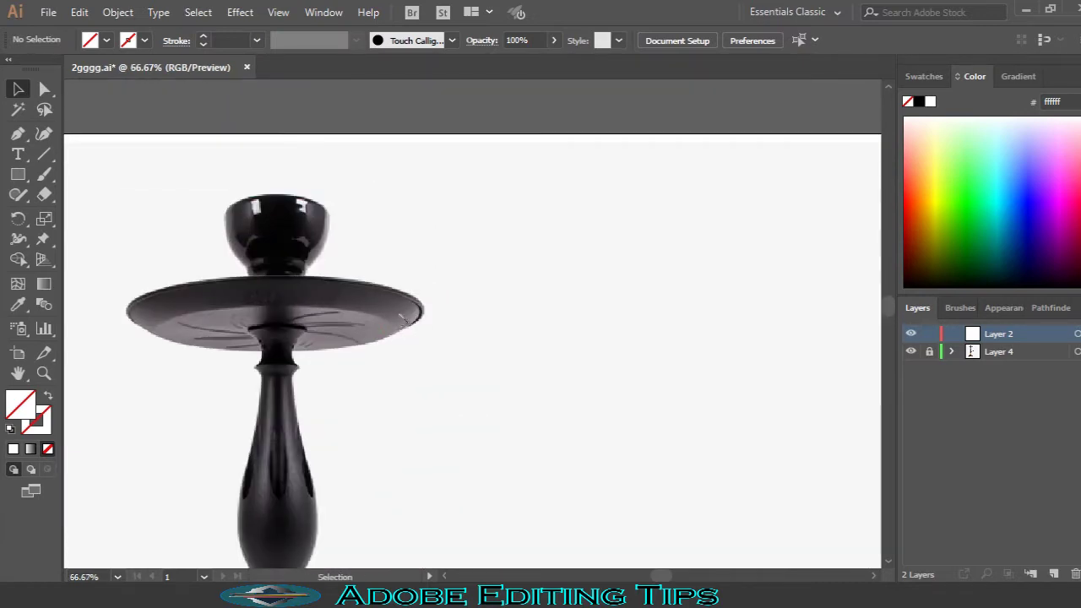
left_click_drag(270, 306, 428, 290)
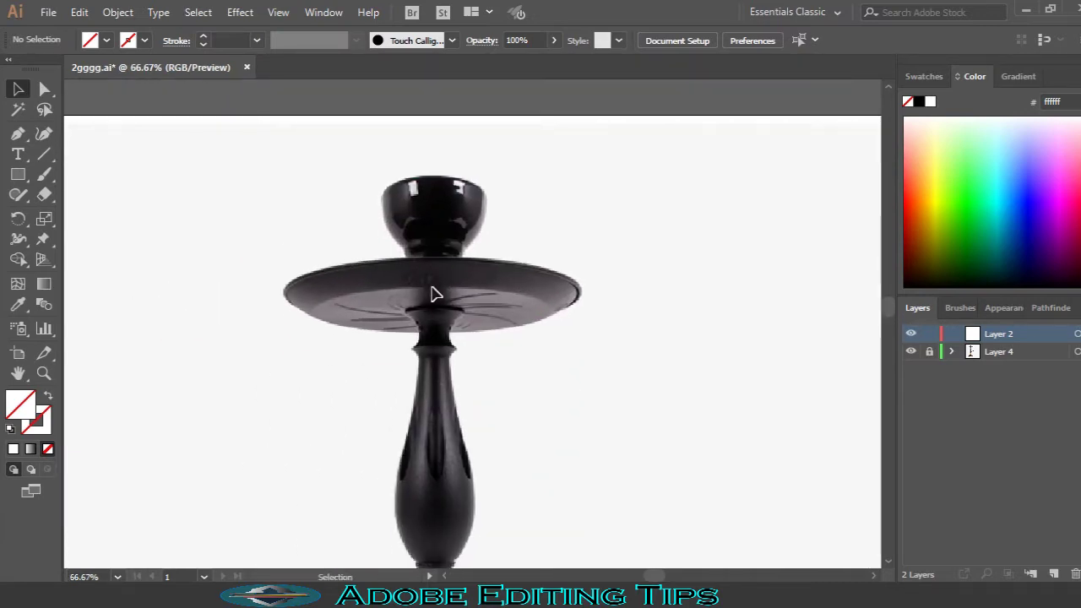
left_click(18, 133)
Step: Trace the bowl's top and right side down to a sharp corner at the plate's right rim
key("ctrl+plus")
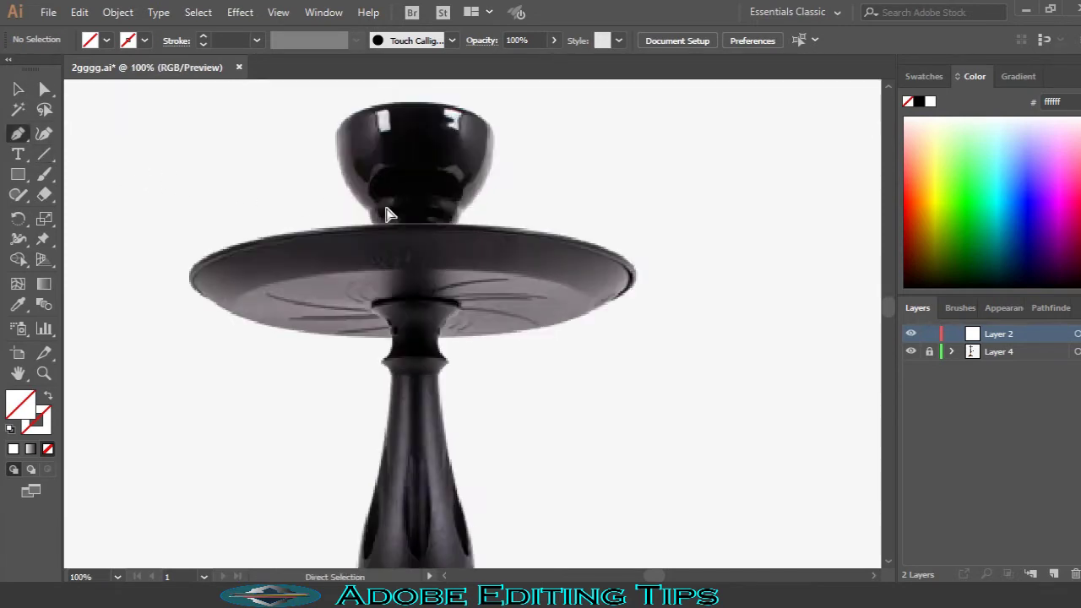
key("ctrl+plus")
scroll(287, 236, "up", 3)
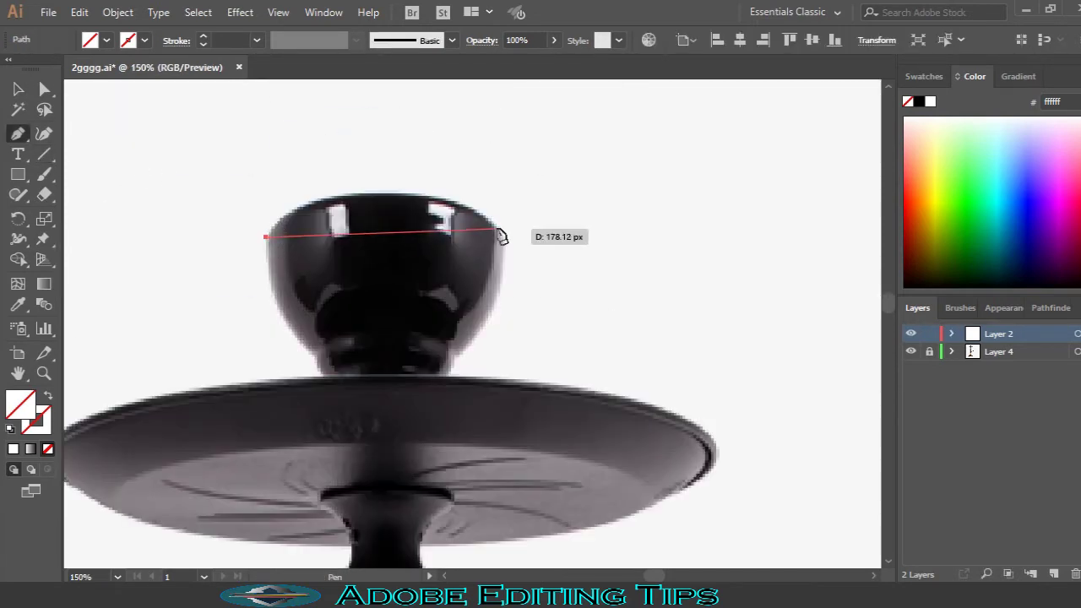
left_click_drag(499, 228, 625, 364)
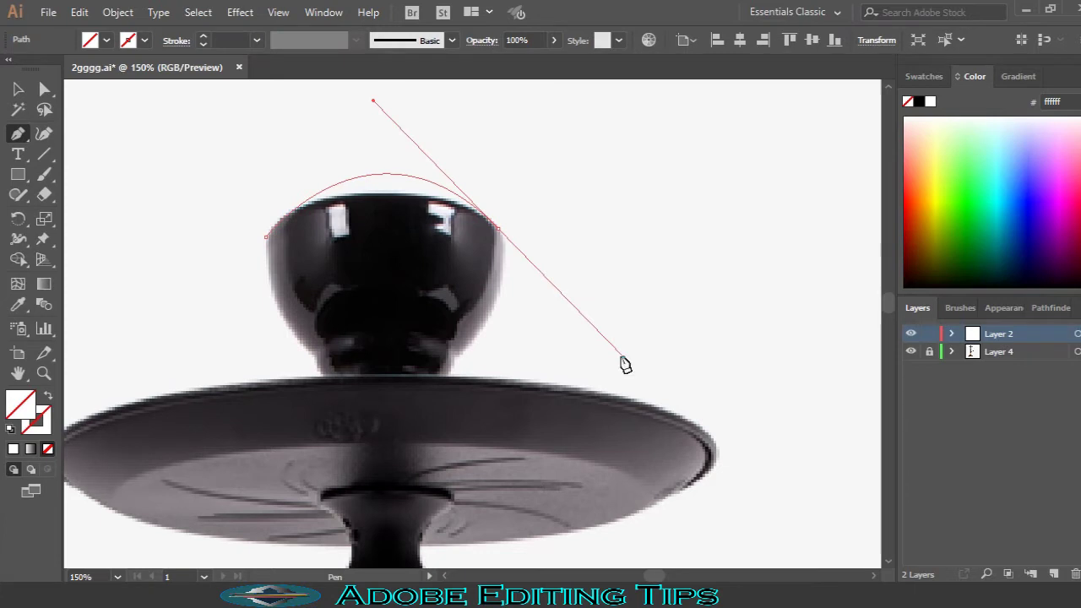
left_click(498, 228)
mouse_move(453, 358)
left_mouse_down()
mouse_move(409, 376)
mouse_move(456, 379)
left_mouse_up()
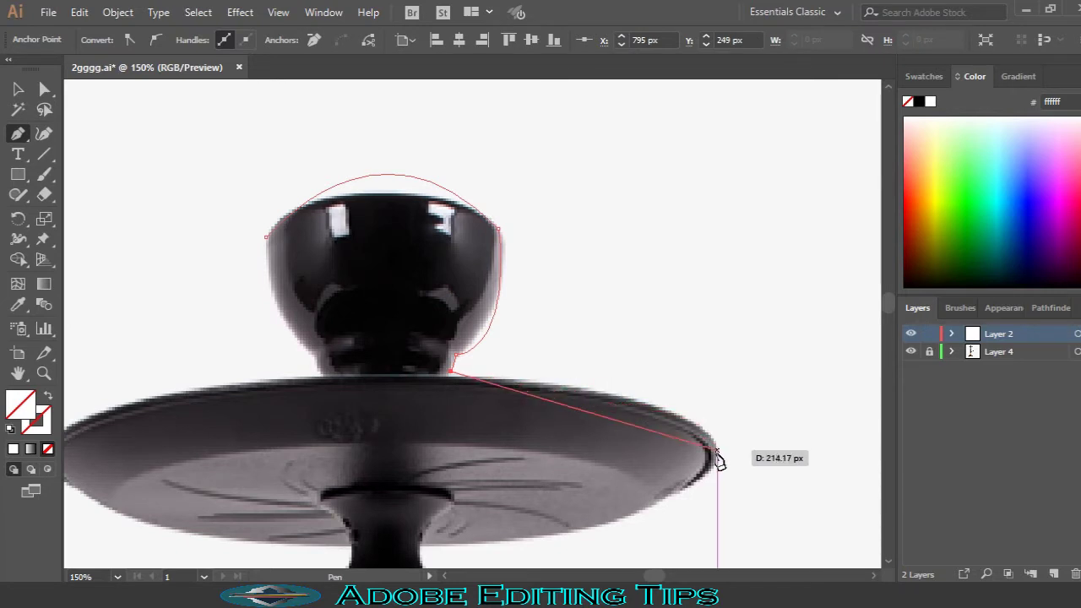
left_click_drag(717, 458, 550, 503)
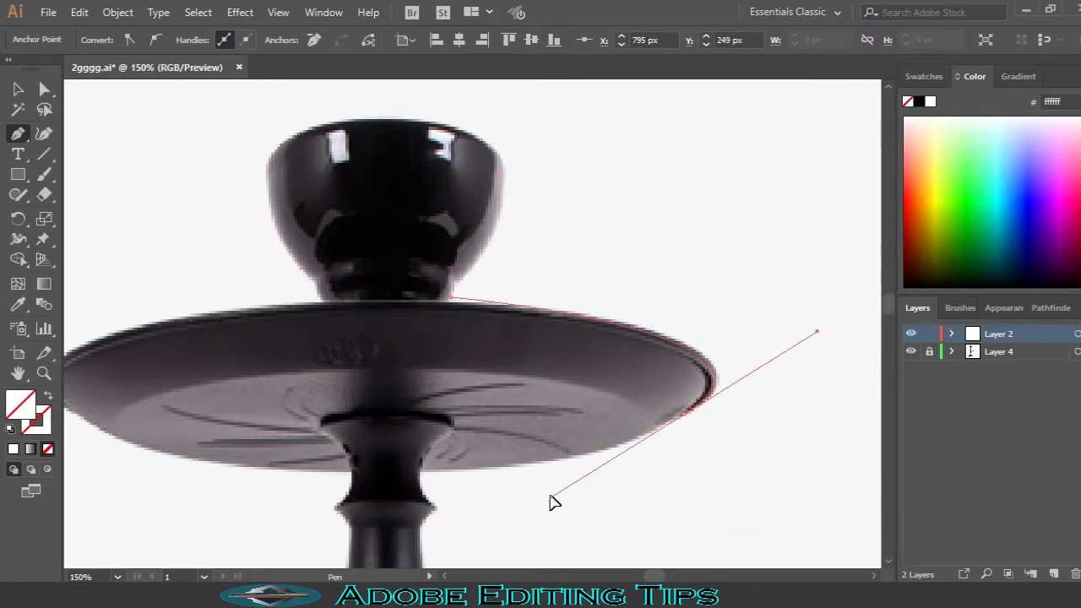
left_click(684, 413)
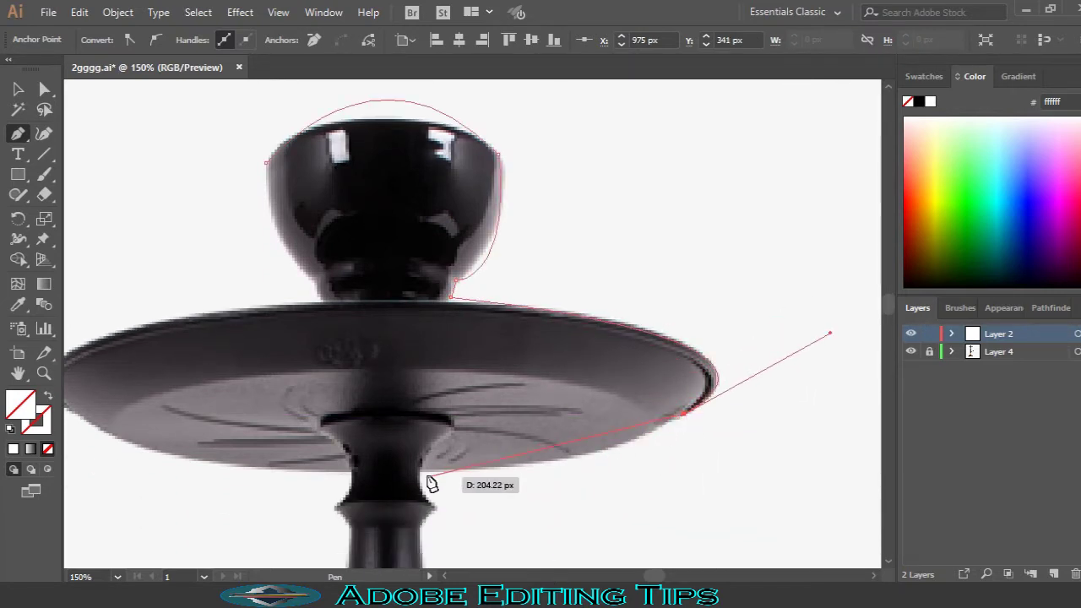
Step: Trace the plate's underside and left edge back up the bowl's left side, then select the outline
left_click_drag(419, 475, 310, 457)
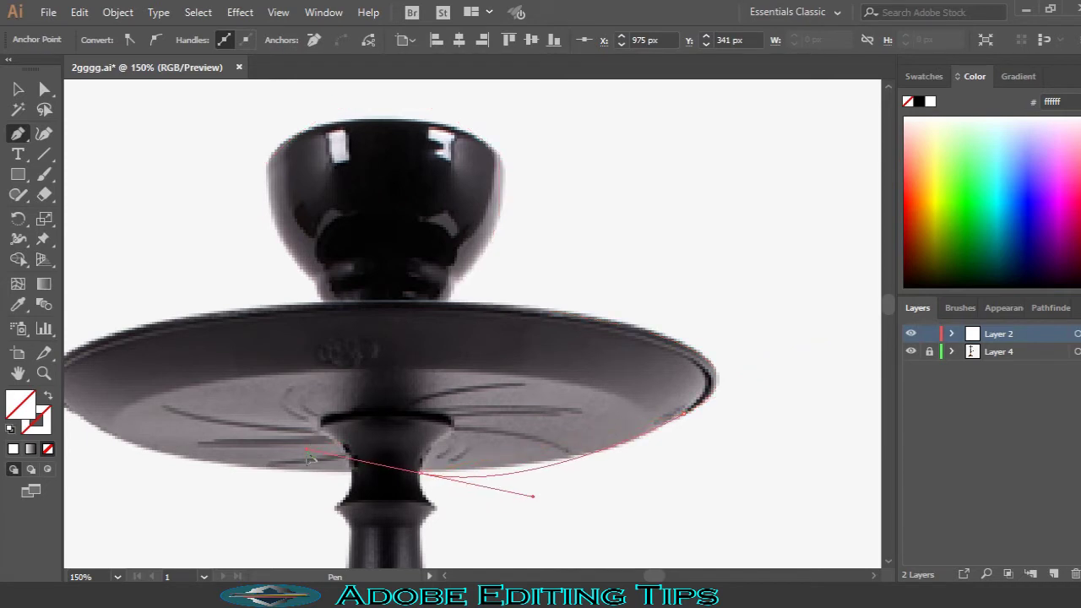
left_click(418, 475)
left_click_drag(203, 463, 160, 456)
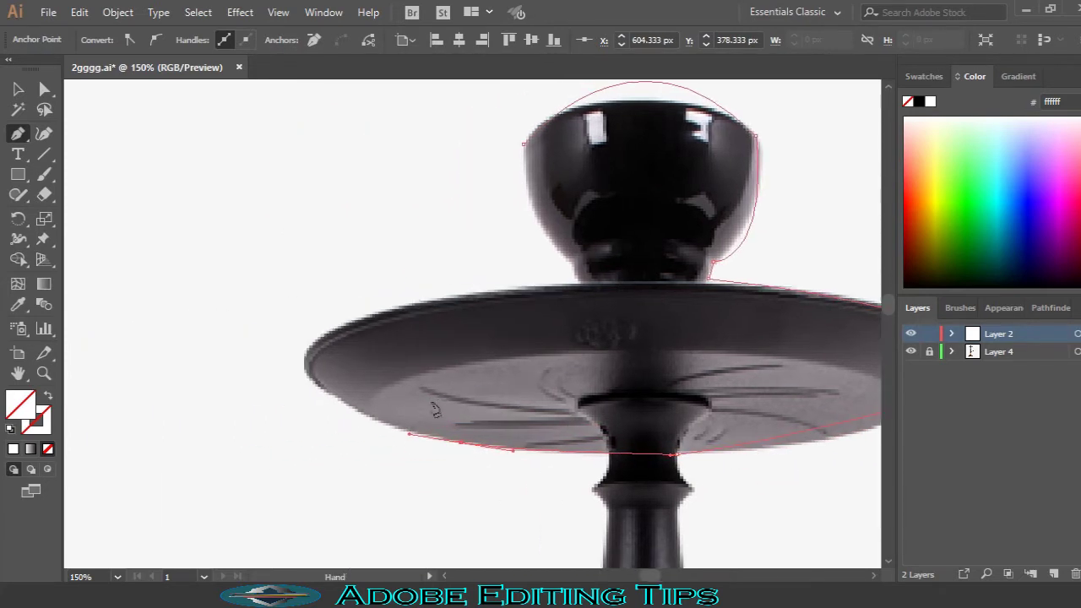
scroll(183, 418, "left", 5)
mouse_move(304, 369)
left_mouse_down()
mouse_move(286, 338)
mouse_move(477, 317)
left_mouse_up()
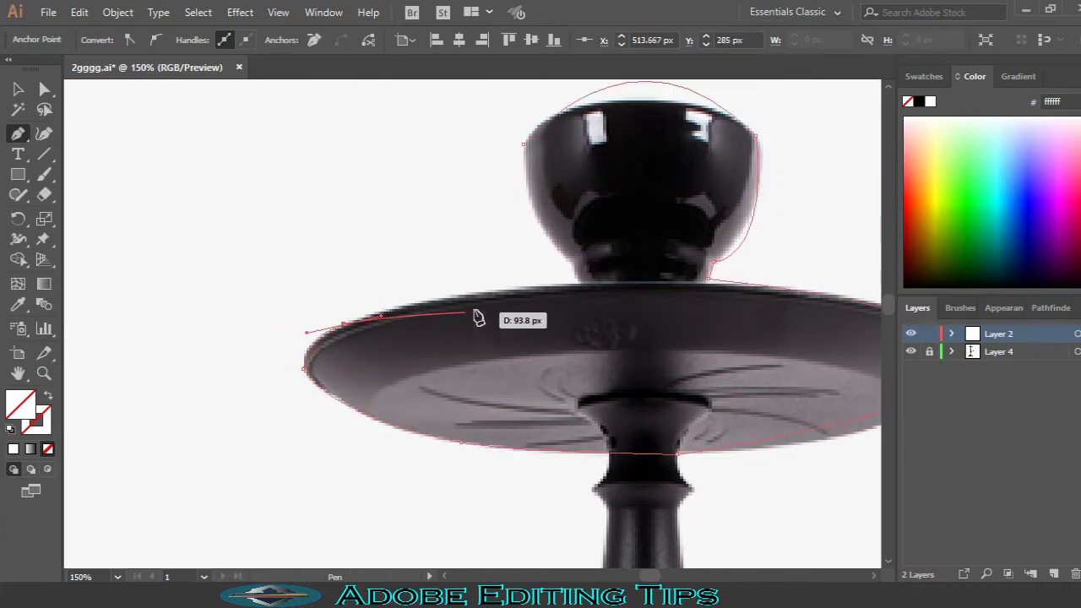
left_click_drag(581, 283, 548, 267)
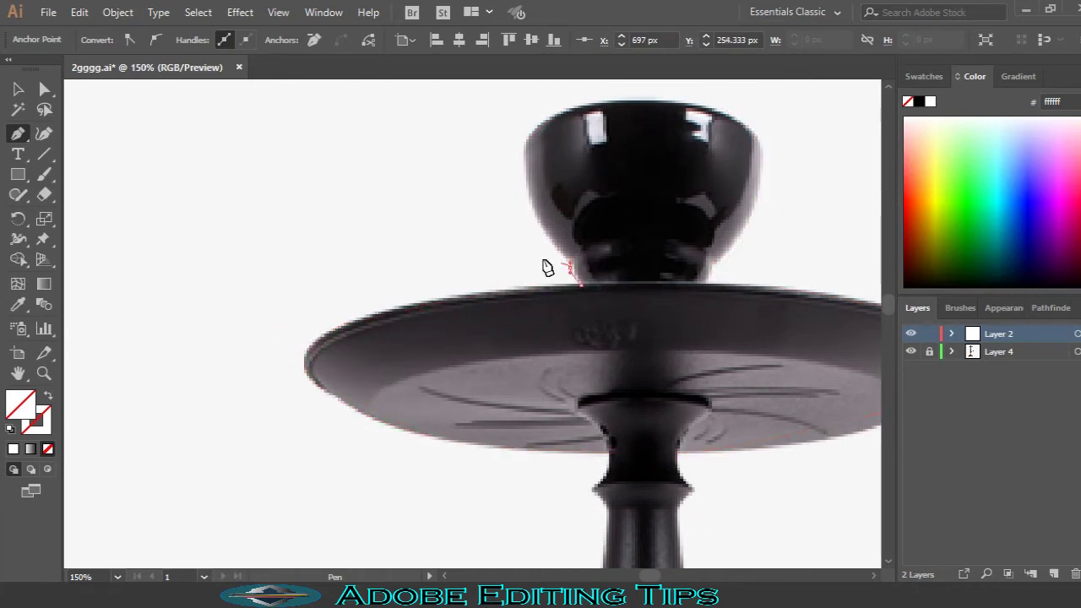
left_click_drag(525, 203, 523, 148)
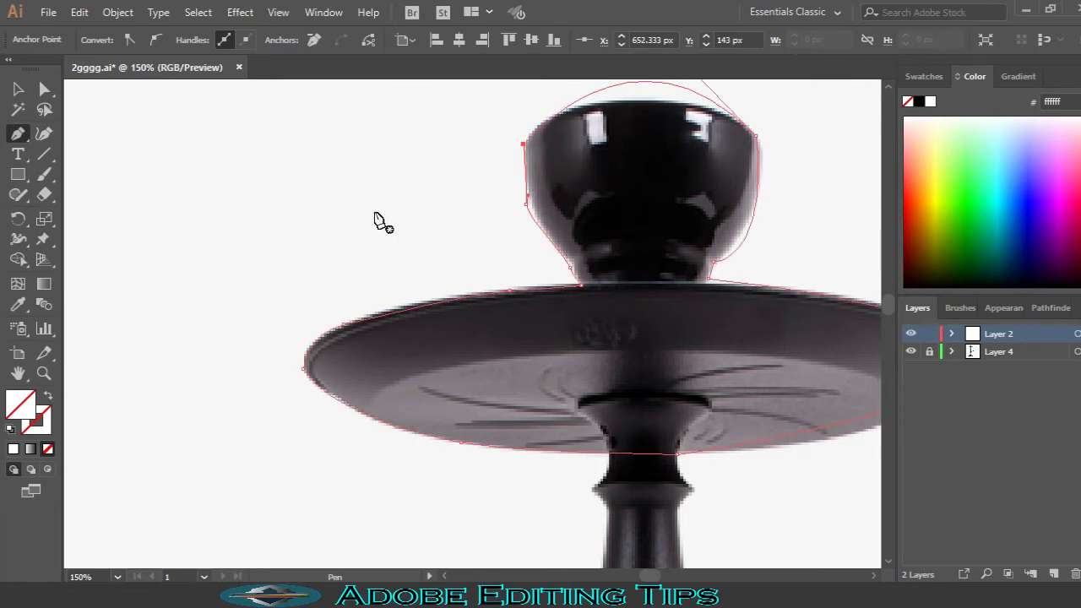
scroll(711, 463, "down", 2)
left_click_drag(666, 366, 482, 366)
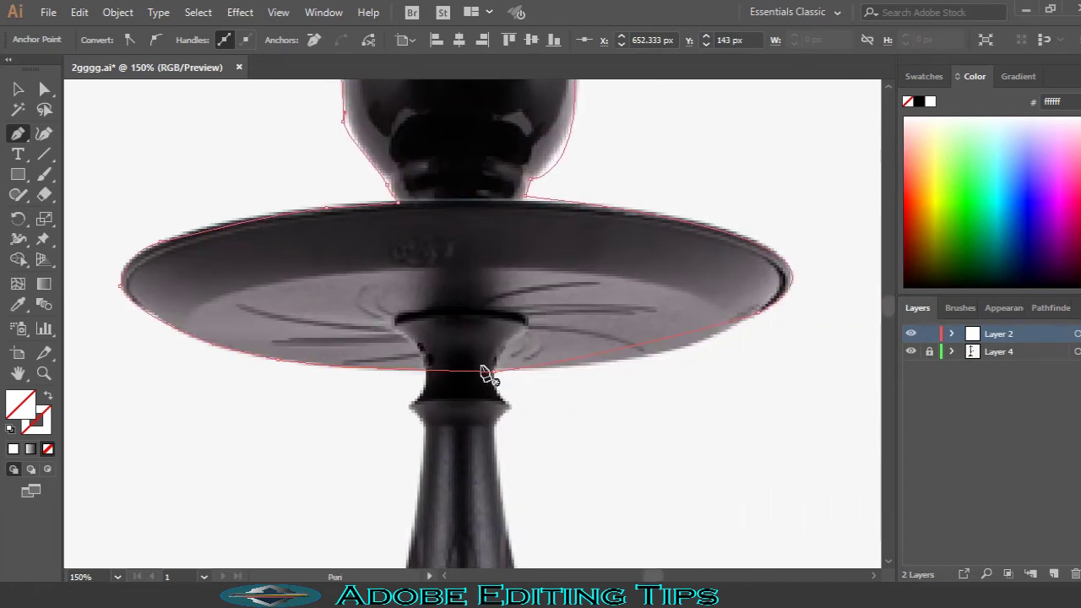
key("a")
left_click(650, 343)
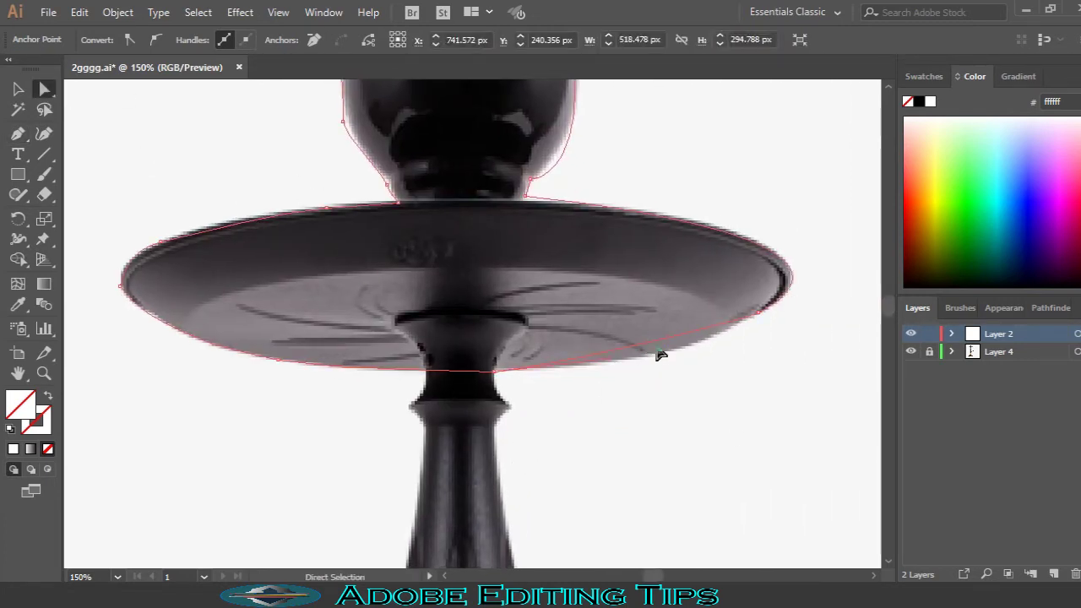
Step: Drag the outline segment near the plate's right edge so it fits the photo
left_click_drag(659, 353, 668, 362)
scroll(665, 366, "up", 2)
scroll(622, 313, "up", 1)
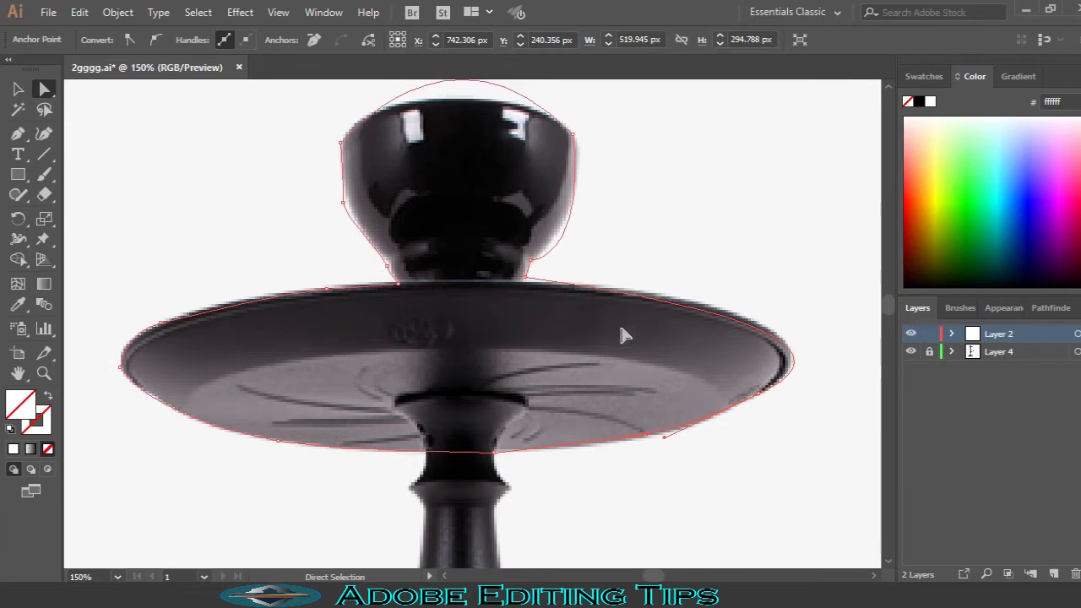
left_click(18, 93)
scroll(484, 313, "up", 2)
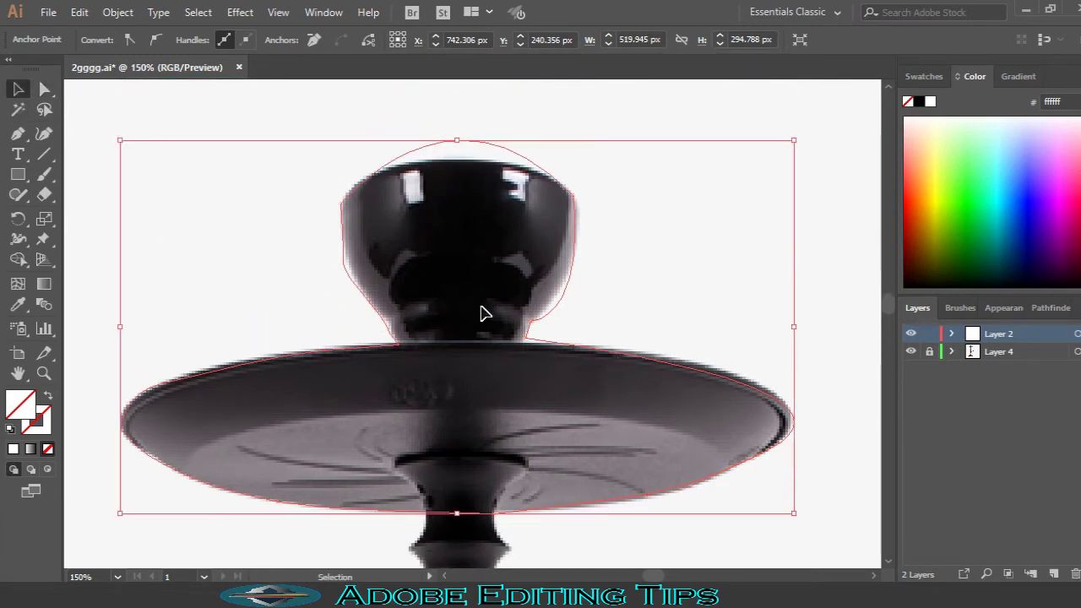
key("ctrl+shift+a")
Step: Check the outline's anchors at a wider zoom and reselect the bowl-and-plate outline
key("a")
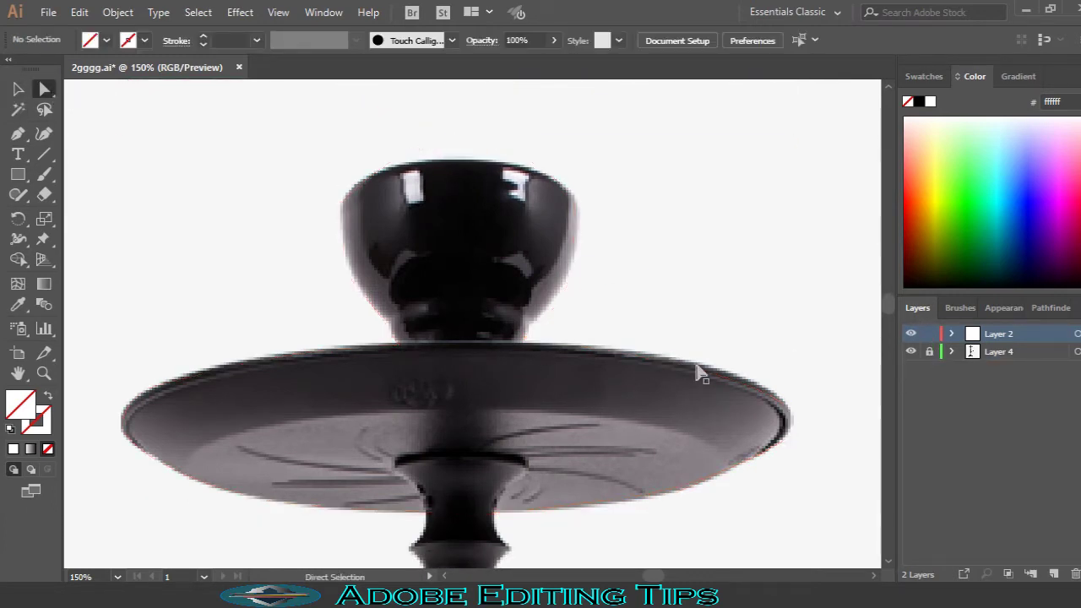
left_click(674, 372)
scroll(572, 356, "down", 3)
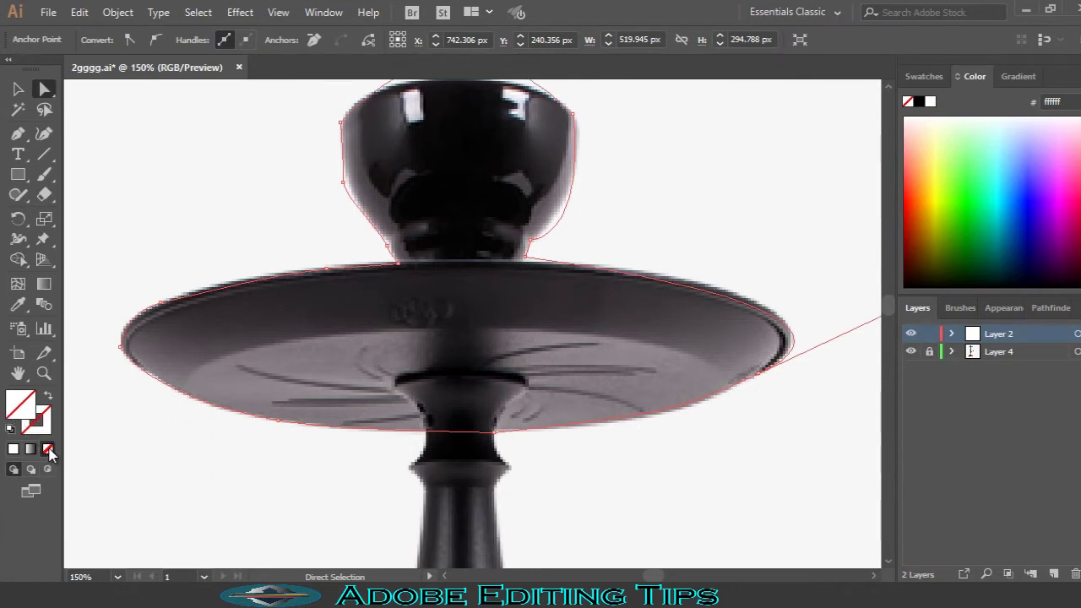
key("ctrl+minus")
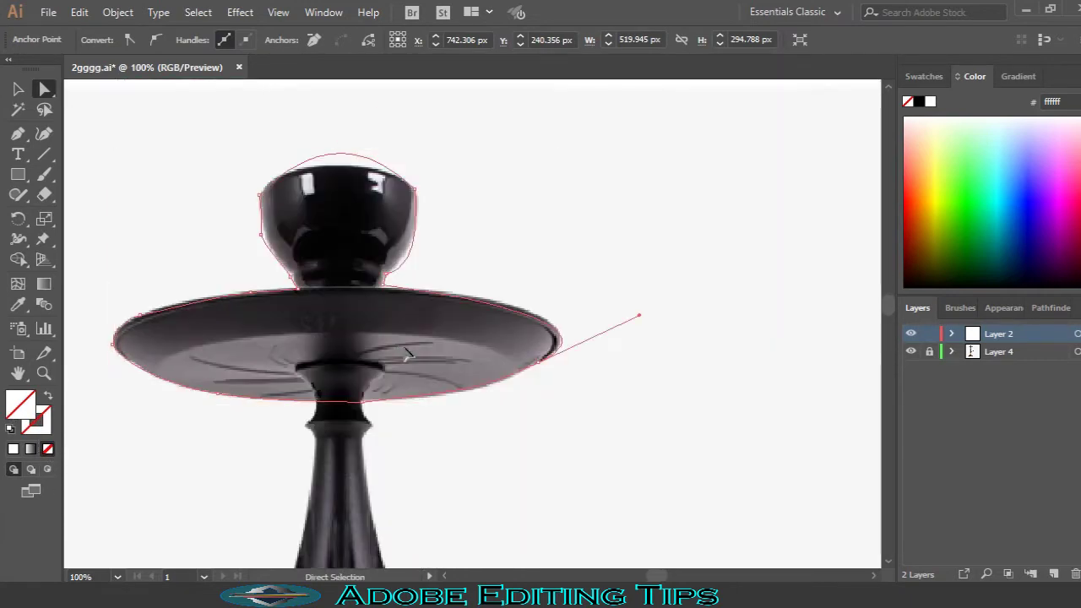
left_click(929, 333)
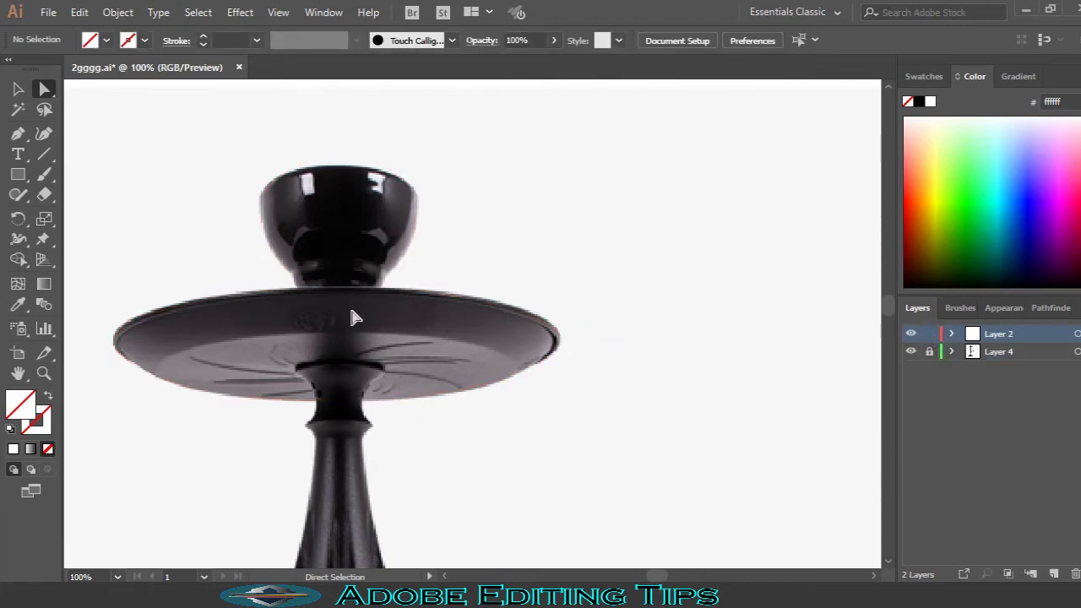
scroll(321, 279, "left", 3)
left_click(310, 304)
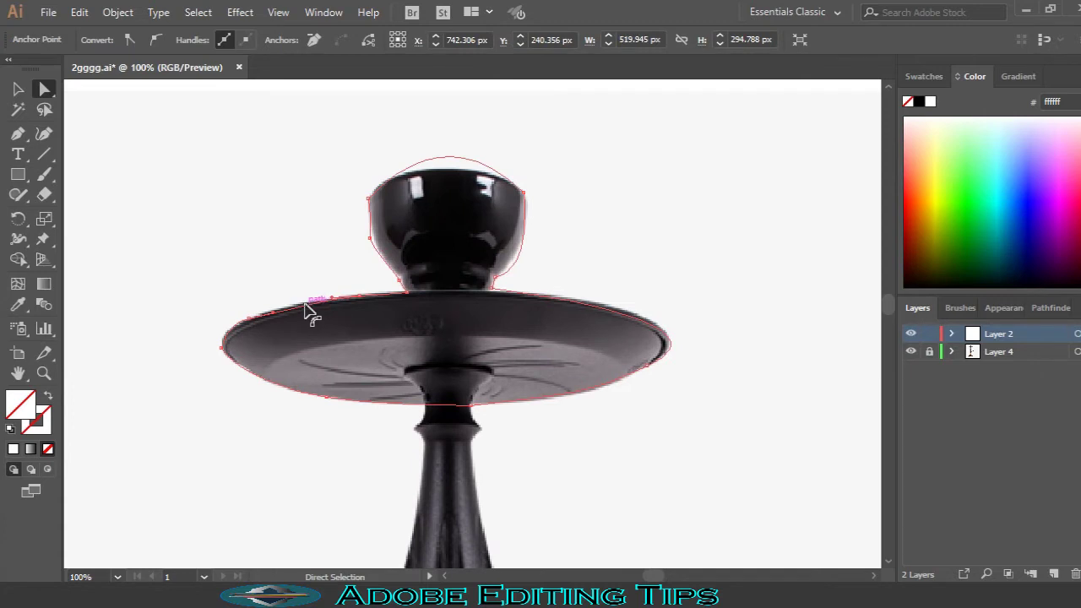
Step: Give the bowl-and-plate outline a near-black #050404 stroke with no fill, and lock Layer 2
double_click(31, 409)
left_click(354, 393)
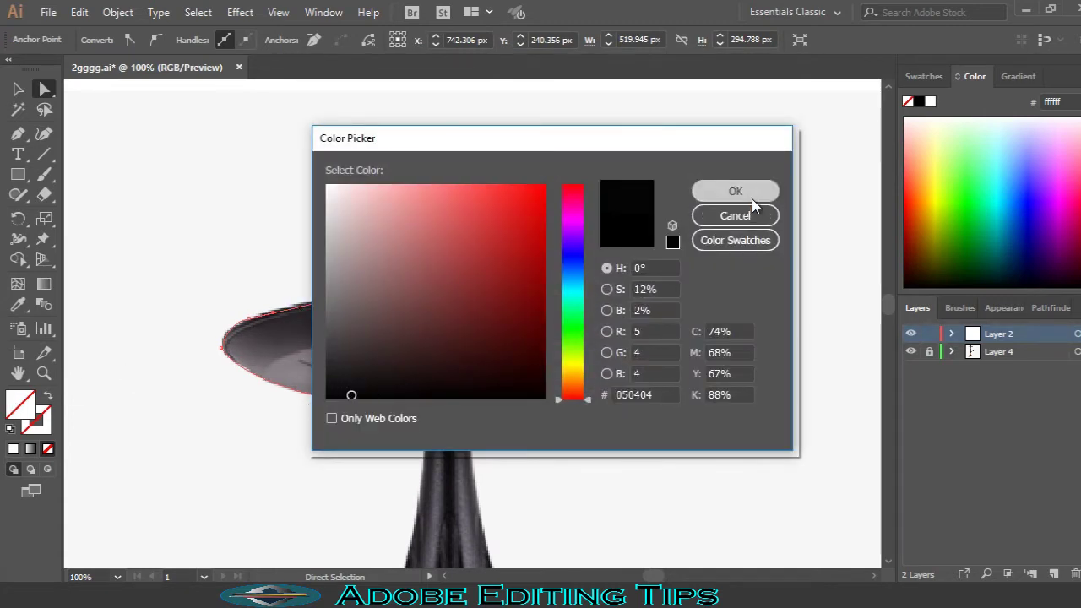
left_click(750, 198)
left_click(48, 394)
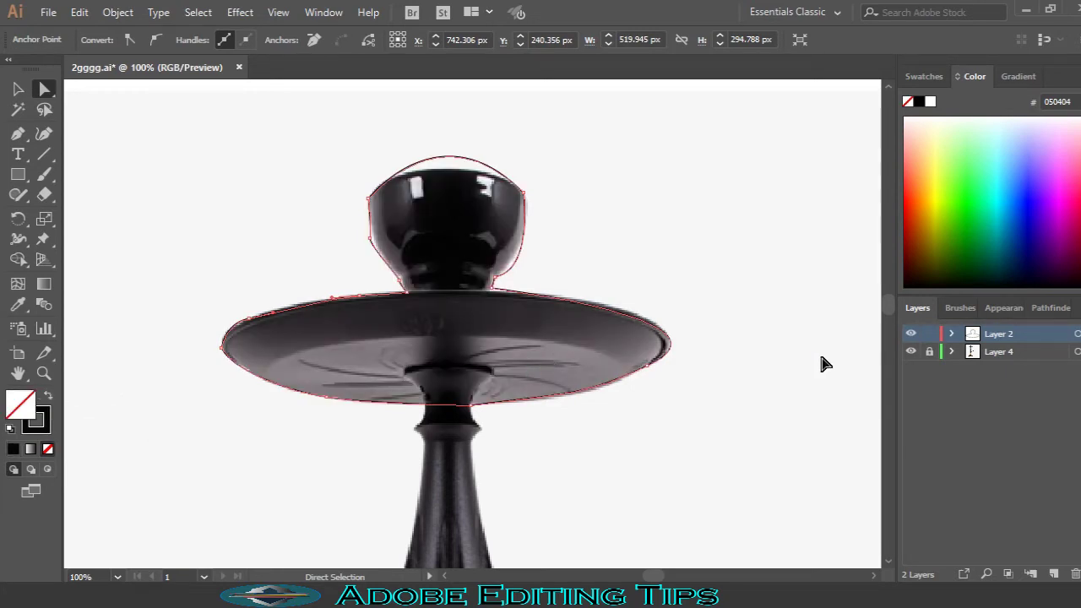
left_click(930, 334)
key("ctrl+plus")
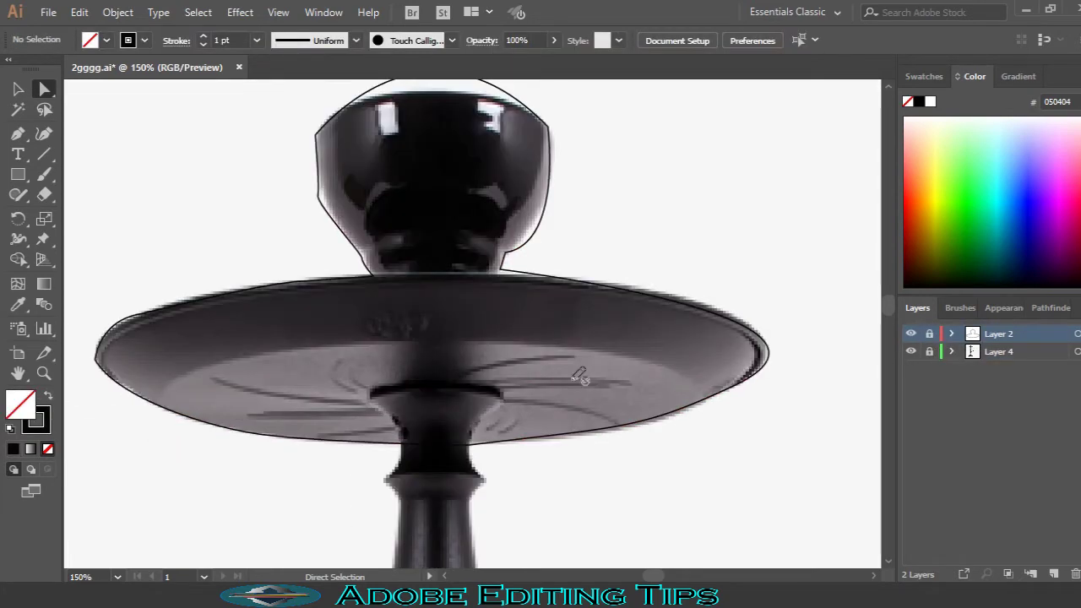
scroll(583, 380, "down", 2)
Step: On a new Layer 3, start an outline across the collar and down the stem's right side
left_click(1036, 567)
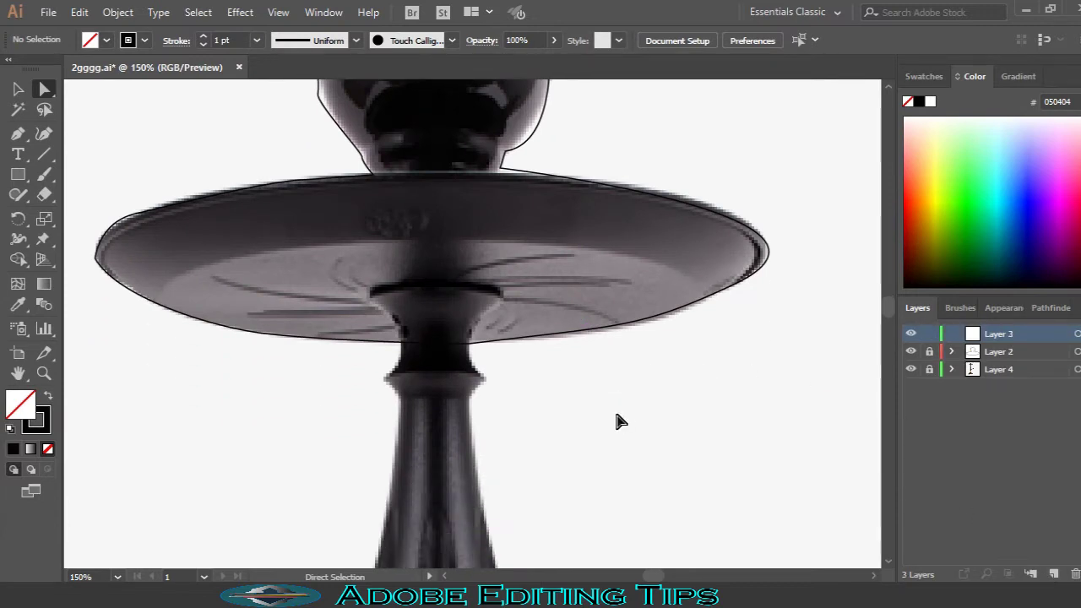
left_click(19, 134)
scroll(529, 344, "down", 4)
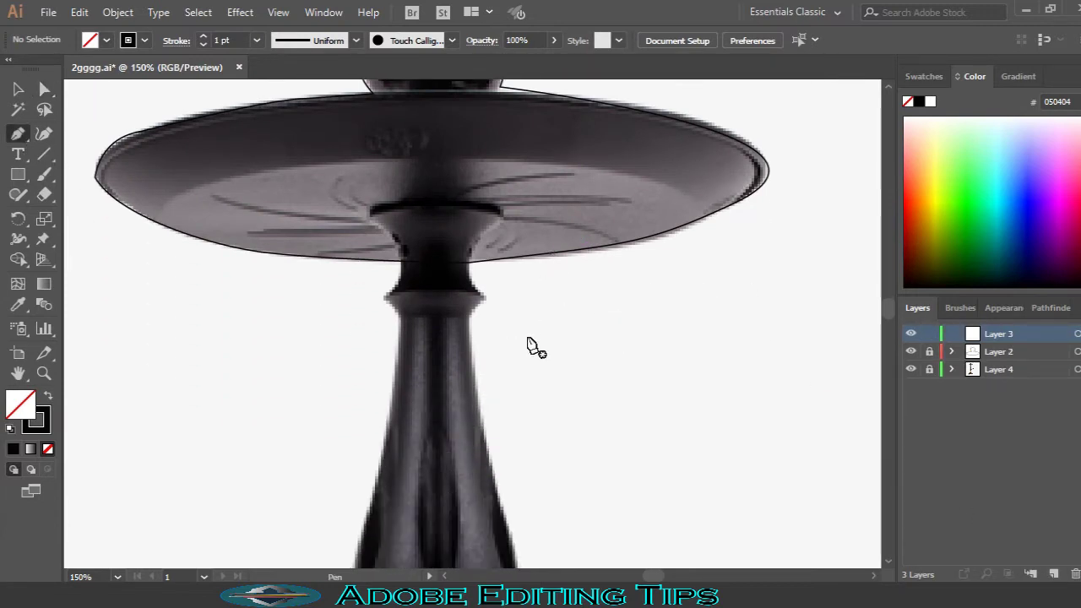
left_click(370, 211)
left_click_drag(501, 209, 505, 224)
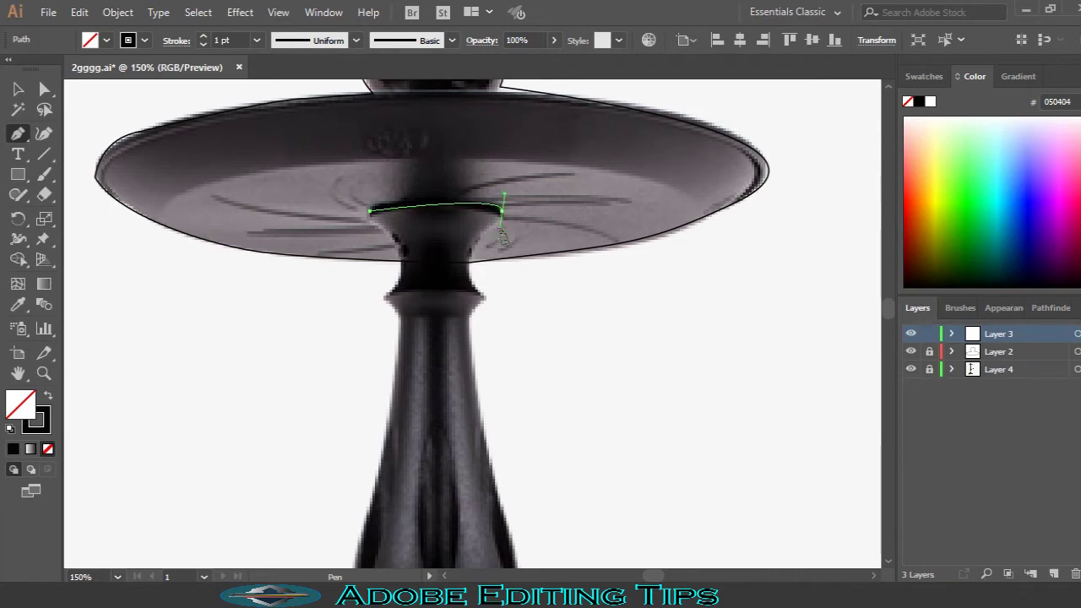
left_click_drag(470, 260, 481, 245)
left_click_drag(480, 296, 488, 308)
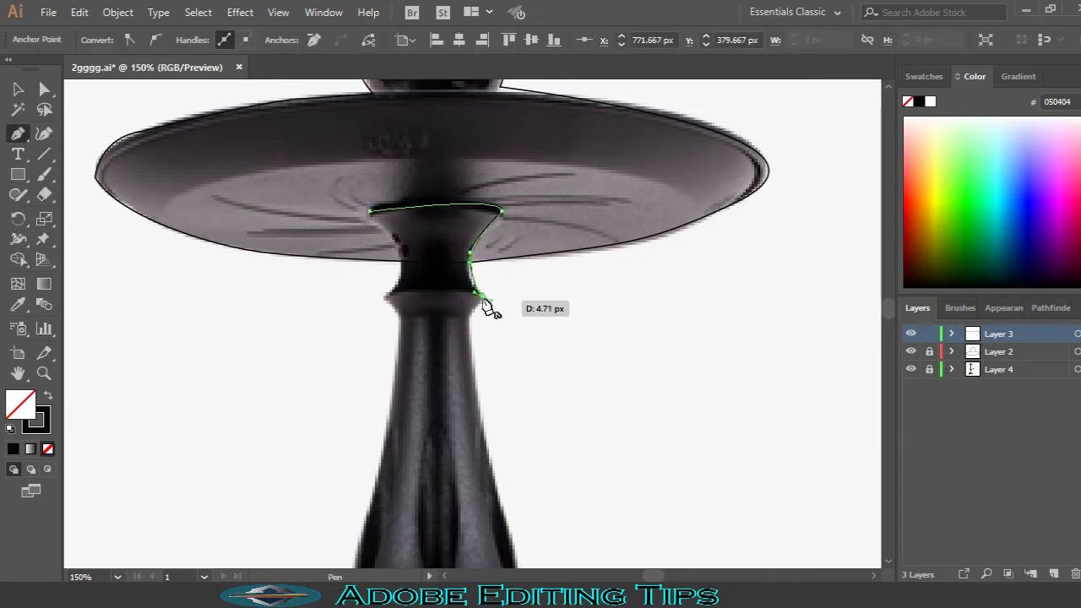
Step: Continue the outline around the bulb's right side, the flared base and down the stem
left_click(510, 549)
scroll(521, 441, "down", 10)
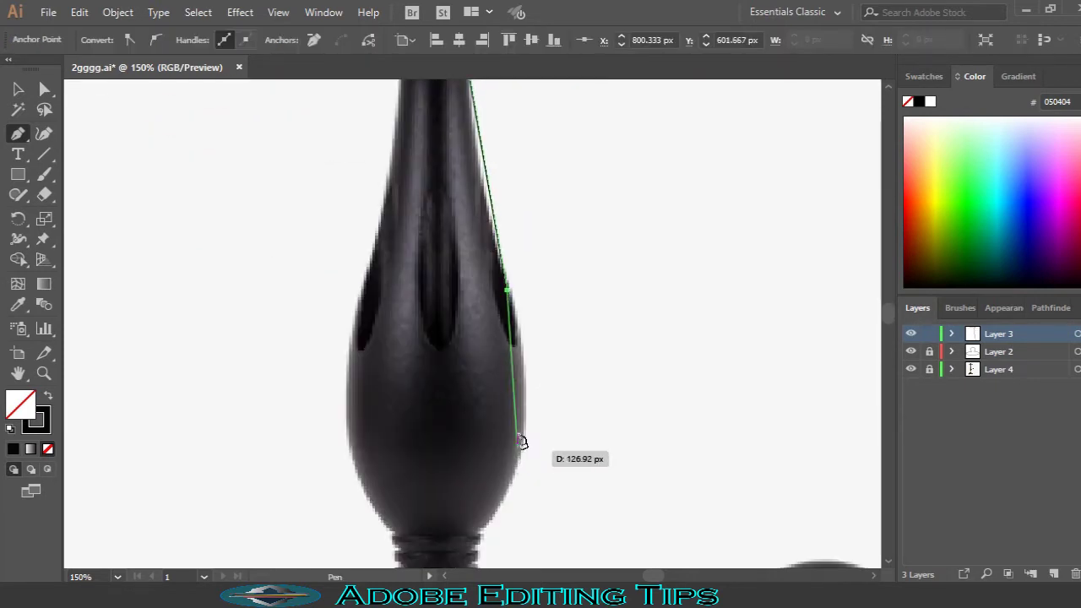
left_click_drag(524, 385, 526, 422)
left_click_drag(480, 534, 470, 541)
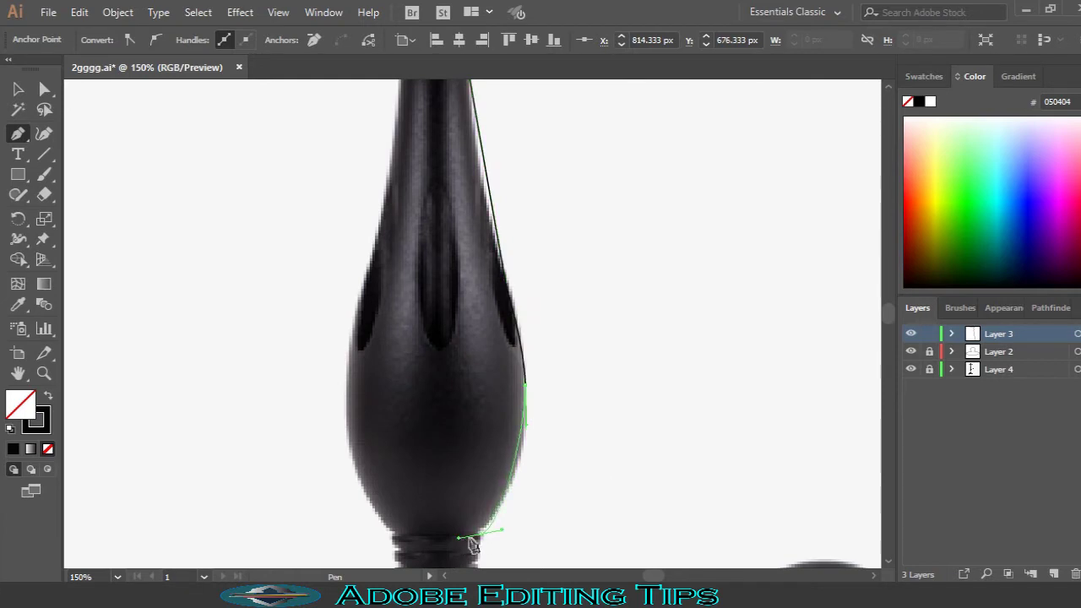
scroll(477, 524, "down", 5)
left_click(478, 433)
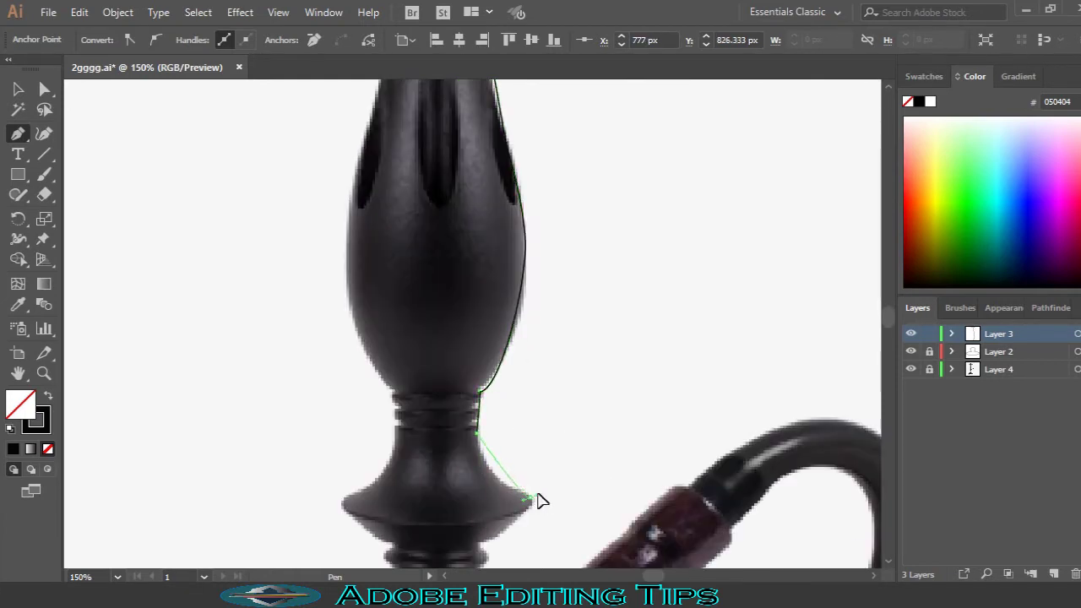
left_click_drag(568, 512, 536, 506)
left_click_drag(482, 541, 458, 552)
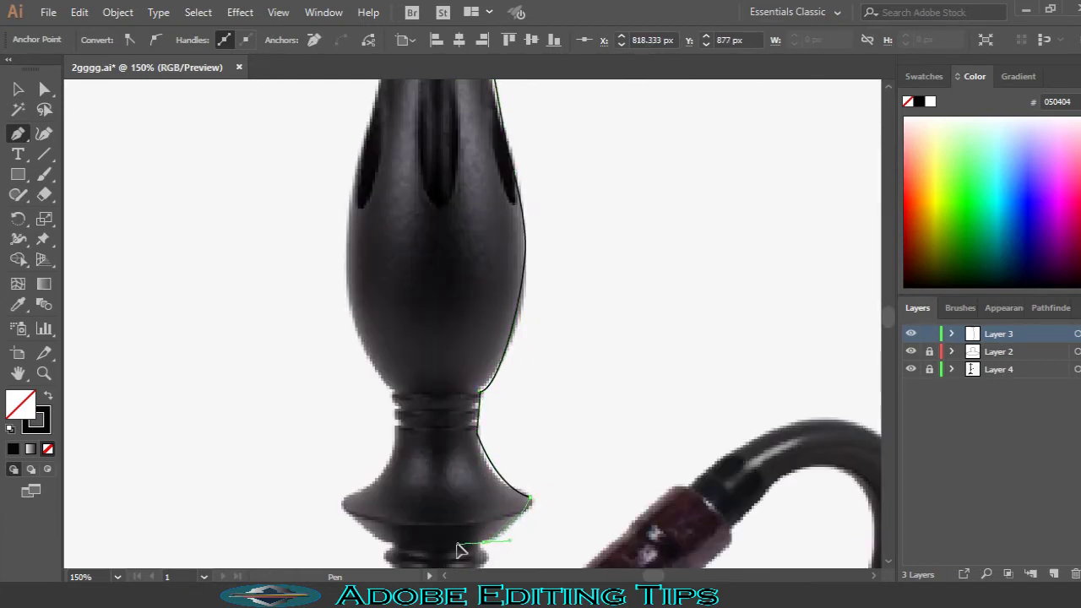
scroll(484, 549, "down", 3)
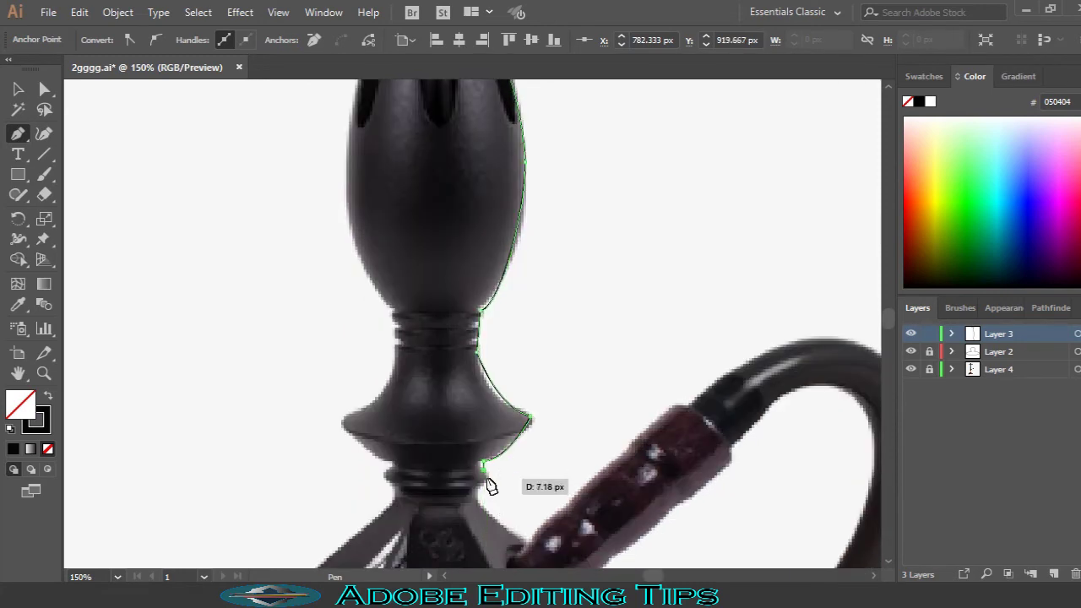
left_click(480, 491)
left_click(525, 537)
Step: Trace the bowl's right side, bottom and left side up into its neck
scroll(528, 545, "down", 4)
scroll(526, 488, "down", 4)
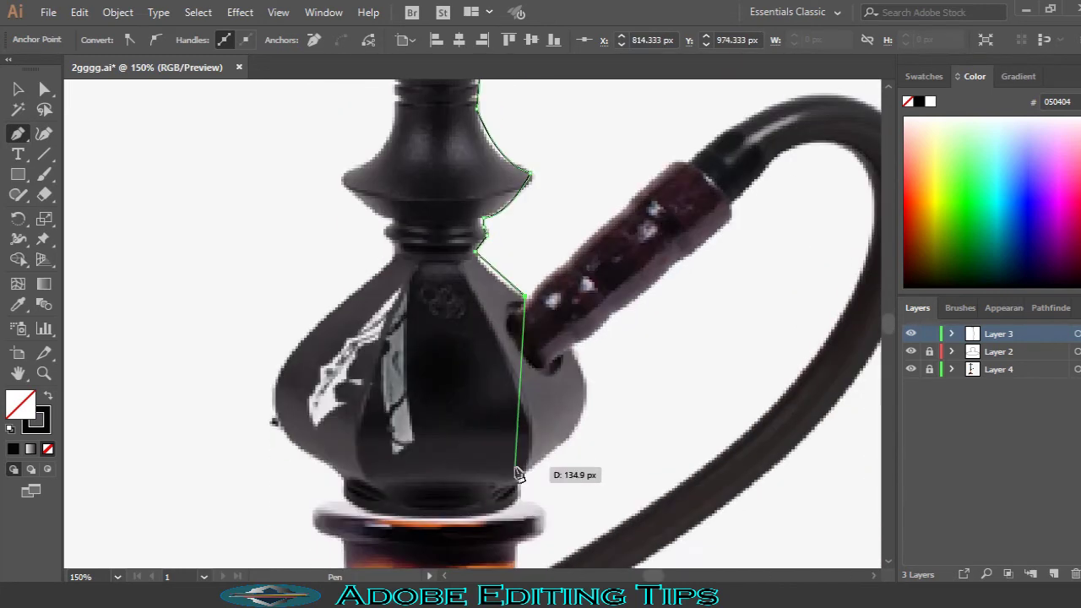
mouse_move(584, 401)
left_mouse_down()
mouse_move(565, 437)
mouse_move(500, 435)
left_mouse_up()
scroll(568, 446, "down", 3)
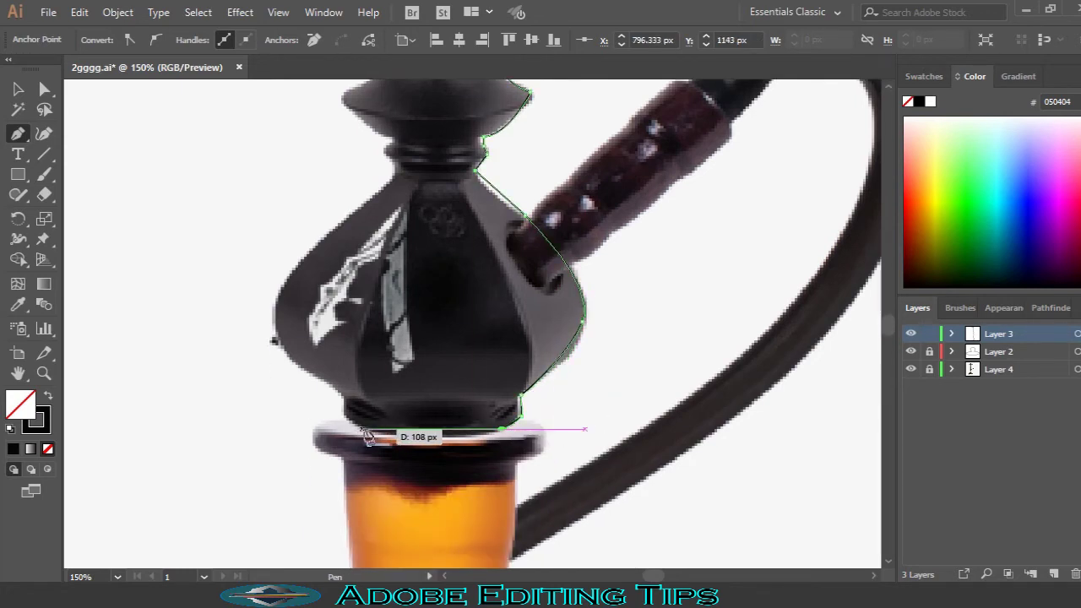
left_click_drag(374, 429, 349, 404)
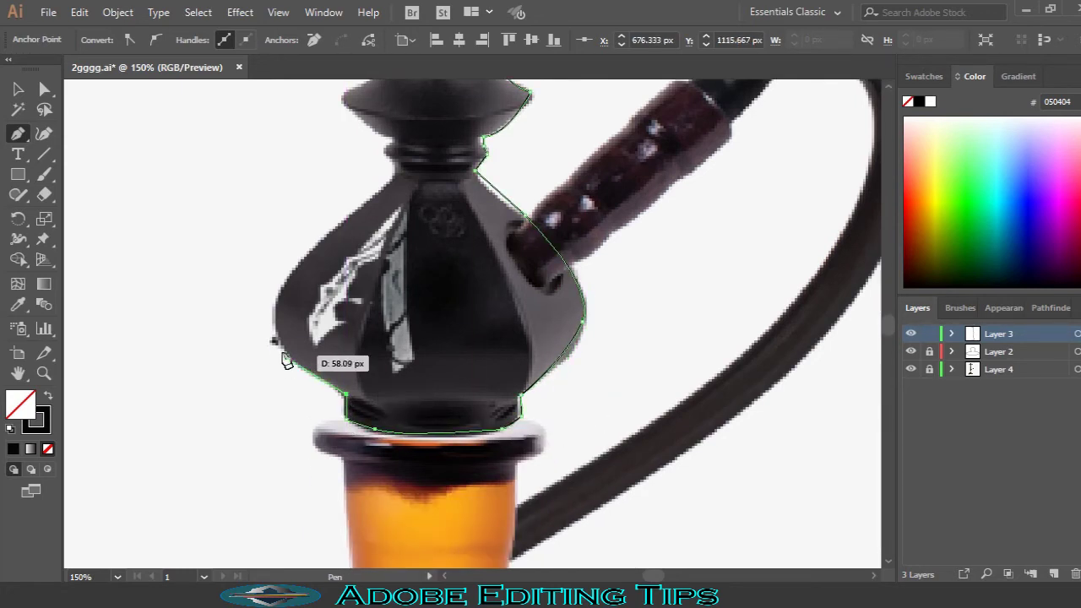
left_click_drag(290, 272, 314, 251)
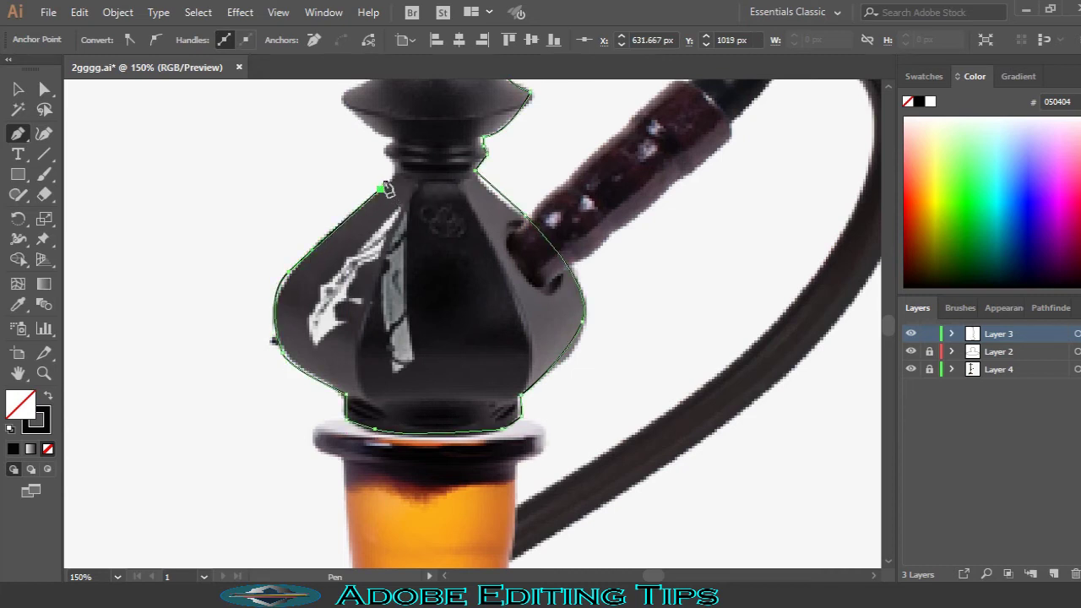
left_click_drag(393, 174, 368, 133)
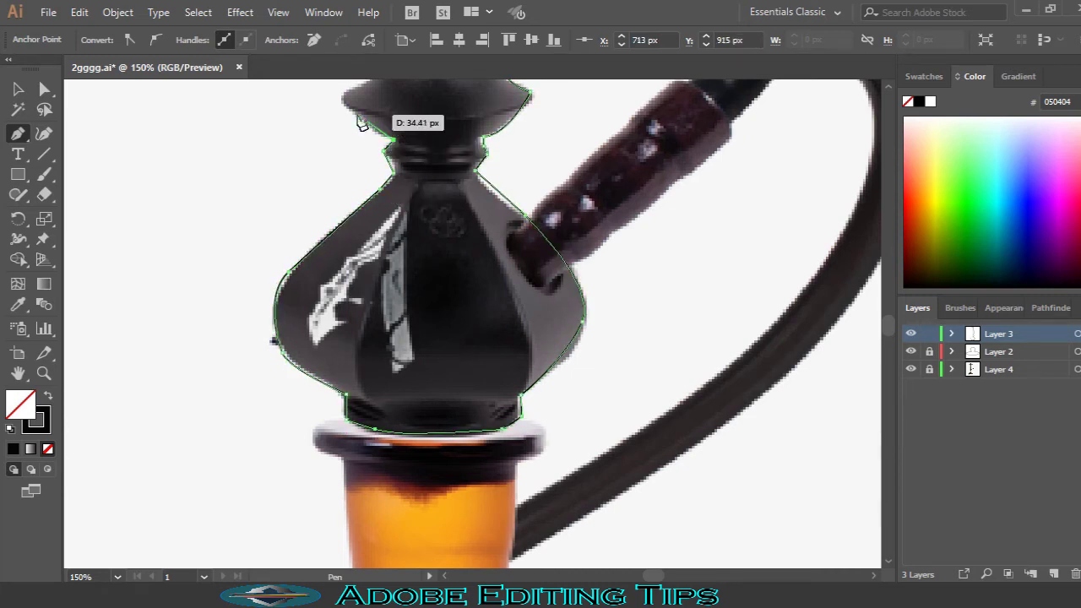
Step: Add curved anchors up the left side of the neck
scroll(354, 185, "up", 3)
left_click_drag(342, 221, 389, 169)
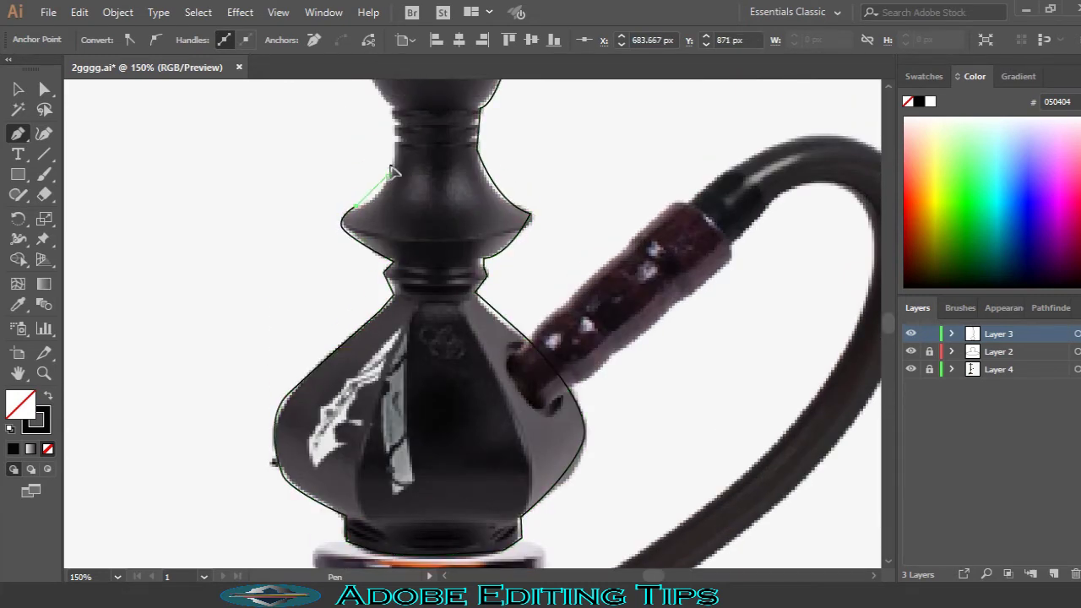
scroll(371, 195, "up", 4)
left_click_drag(393, 274, 377, 253)
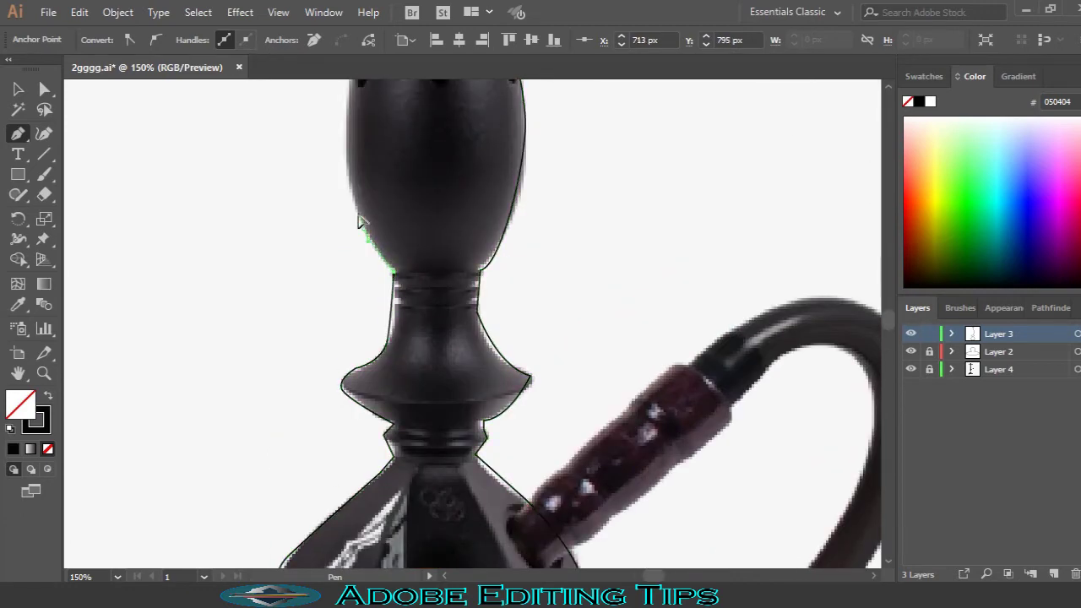
scroll(380, 270, "up", 4)
scroll(372, 253, "up", 2)
left_click_drag(347, 385, 369, 258)
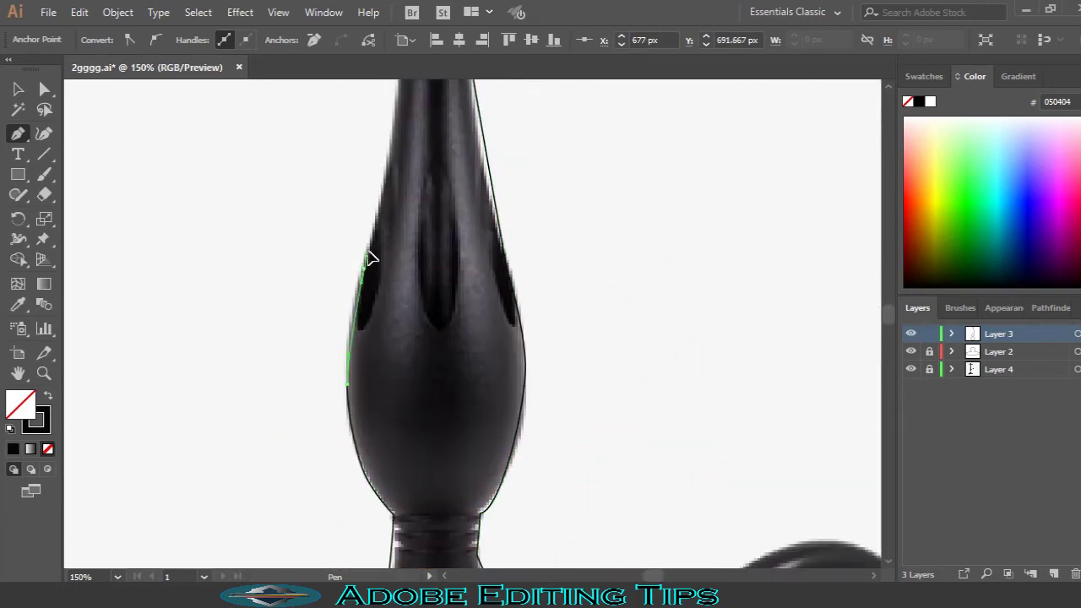
scroll(380, 270, "up", 3)
mouse_move(375, 338)
left_mouse_down()
mouse_move(393, 261)
mouse_move(397, 270)
left_mouse_up()
Step: Finish the neck's left side and close the stem outline at the collar
scroll(394, 261, "up", 1)
scroll(397, 271, "up", 3)
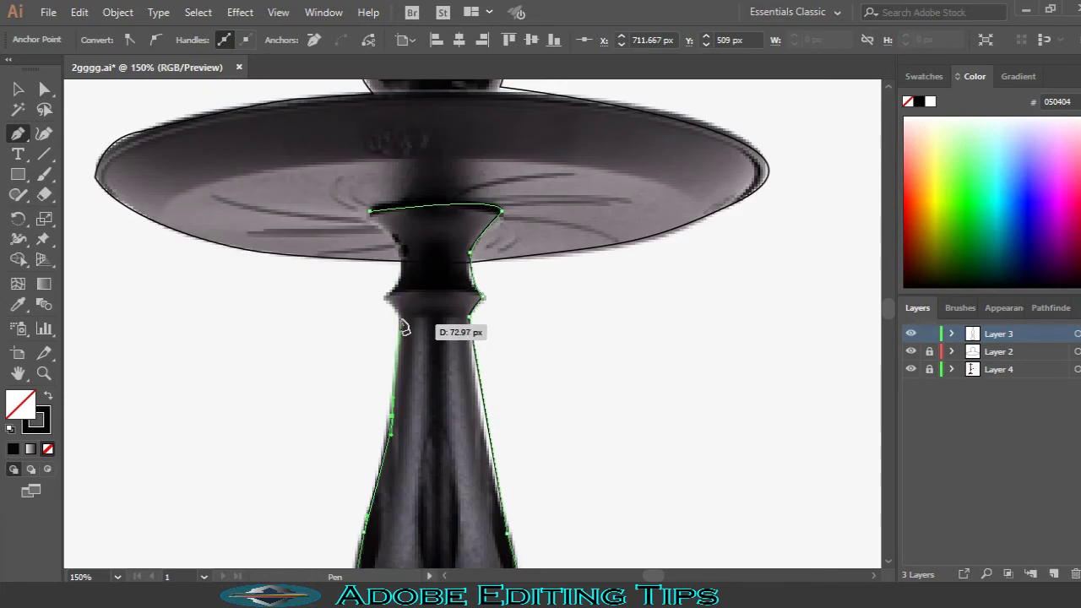
left_click_drag(395, 329, 397, 282)
left_click_drag(397, 244, 409, 243)
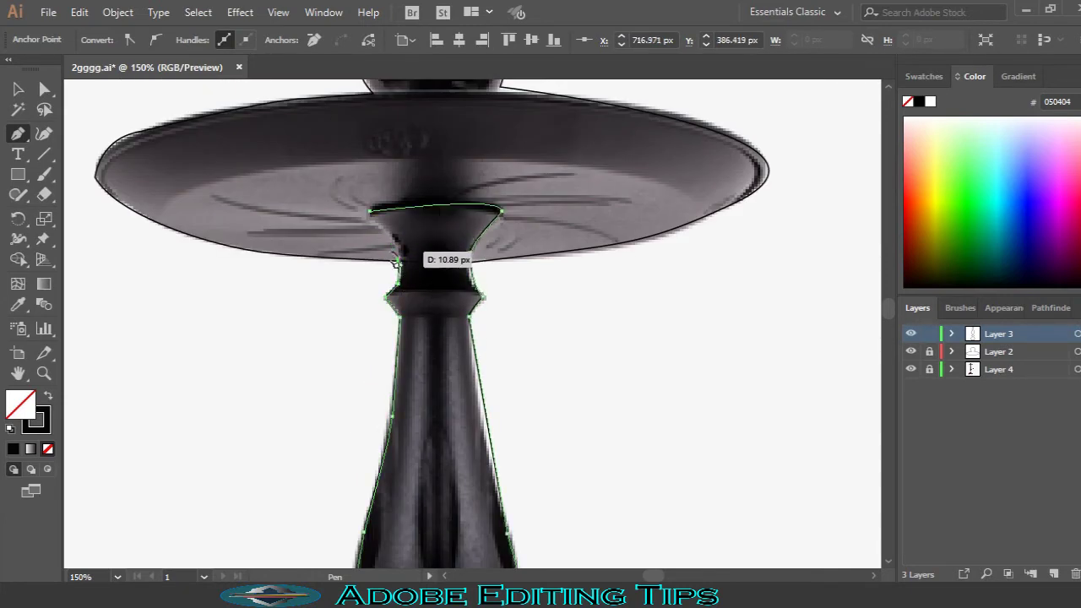
left_click_drag(370, 210, 397, 213)
left_click(503, 207)
scroll(454, 329, "down", 2)
scroll(452, 337, "up", 3)
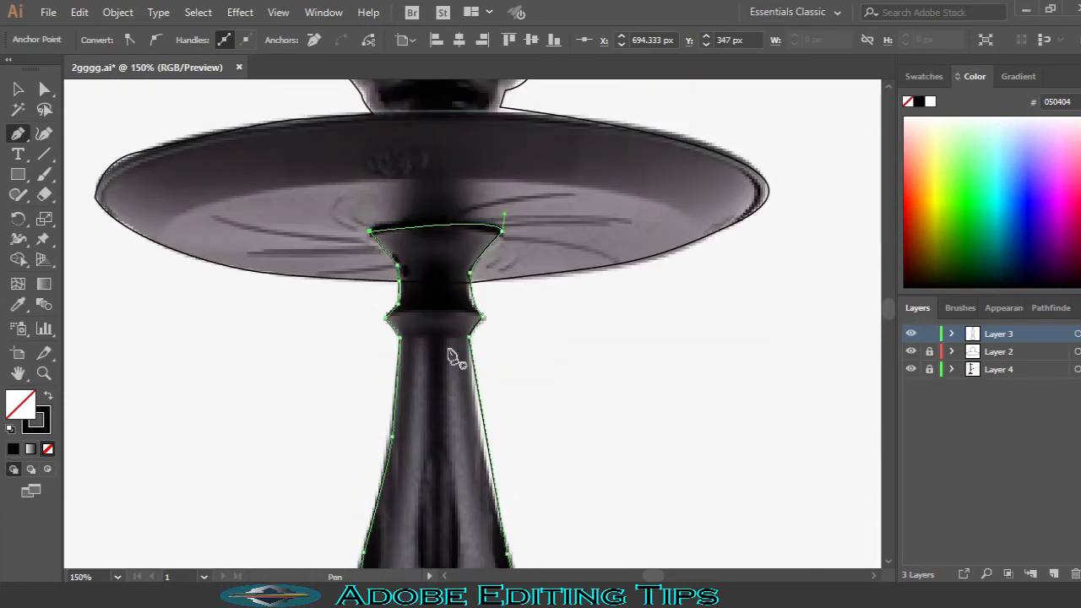
left_click(14, 309)
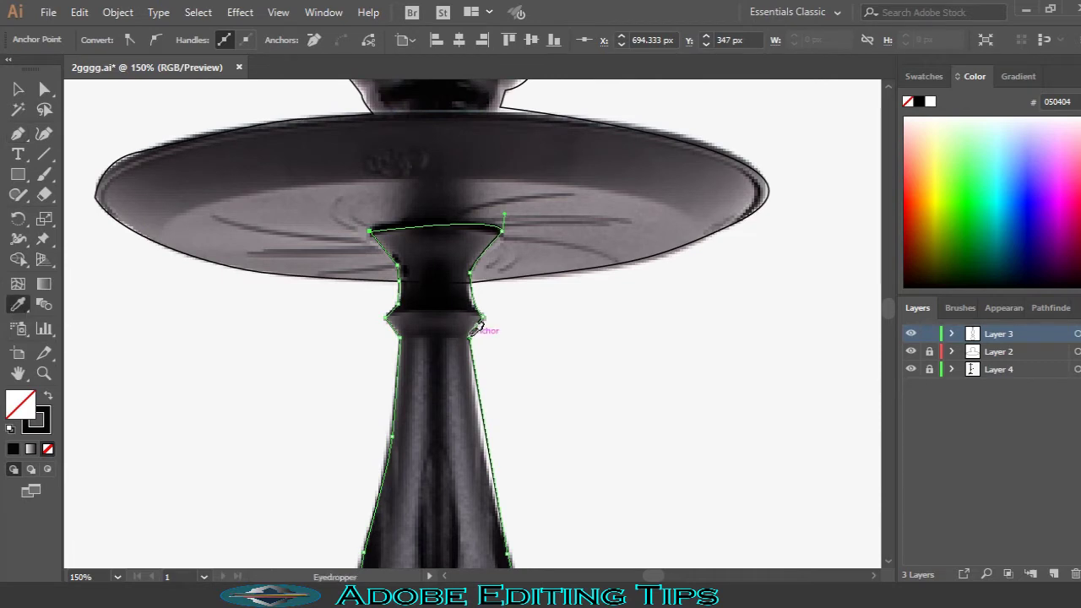
Step: Fill the stem shape with sampled dark grey 363136, lock Layer 3, and select the tray outline
left_click(467, 237)
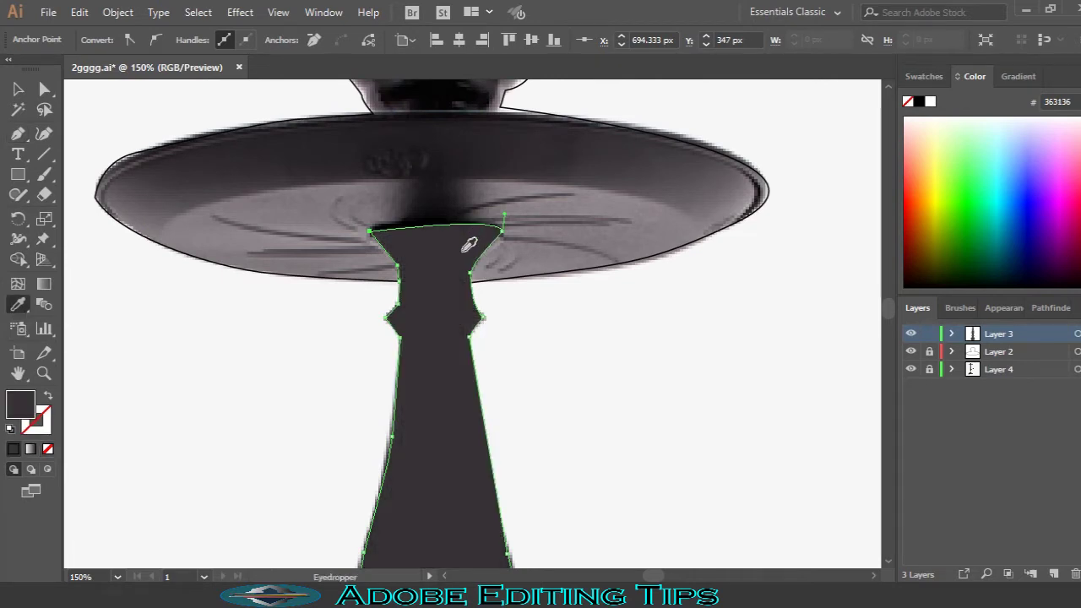
scroll(787, 349, "up", 5)
left_click(928, 334)
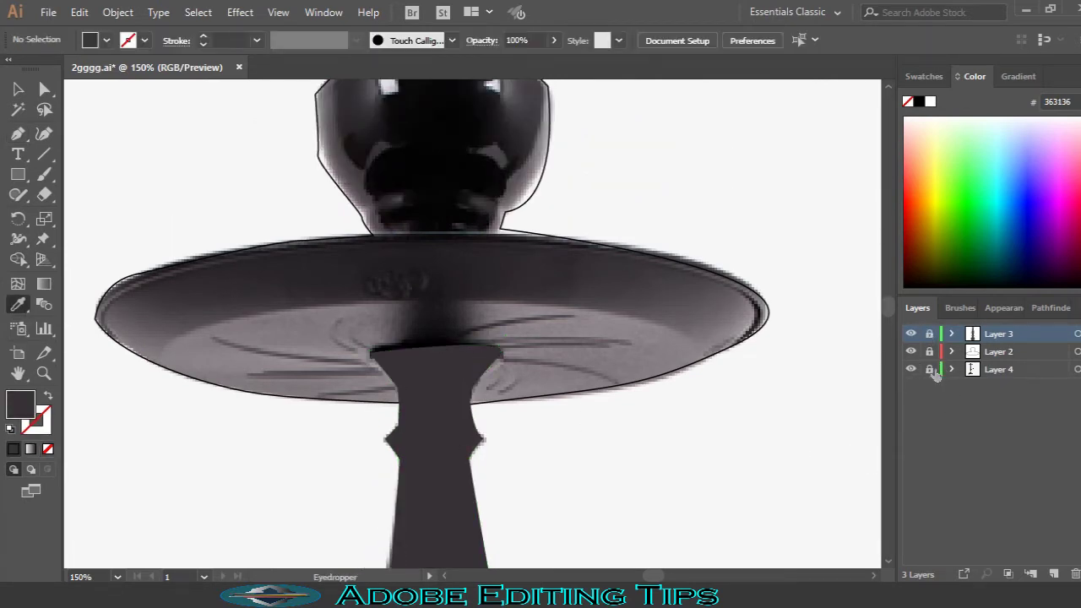
left_click(929, 351)
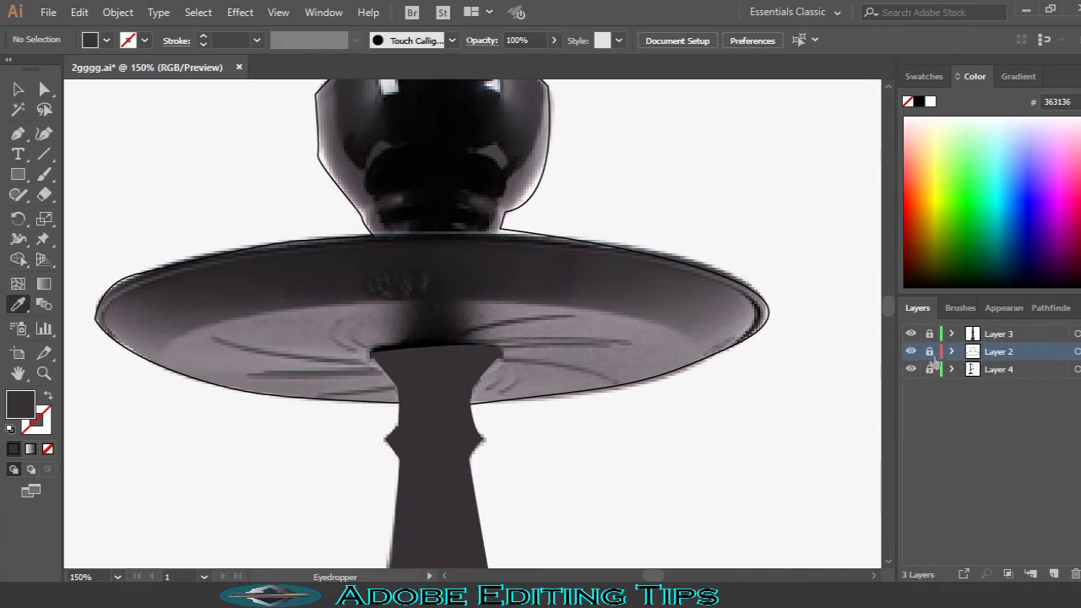
left_click(534, 239)
Step: Change the tray outline's stroke to dark red #160202, lock Layer 2, and hide the photo
left_click(38, 428)
double_click(39, 427)
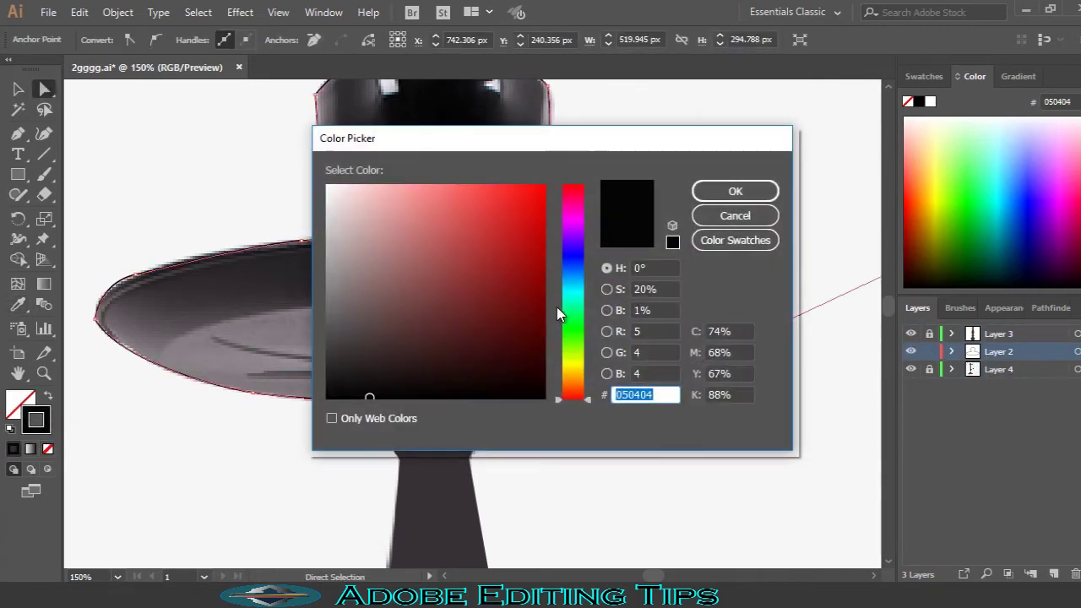
left_click(345, 229)
left_click_drag(535, 389, 523, 380)
left_click(735, 191)
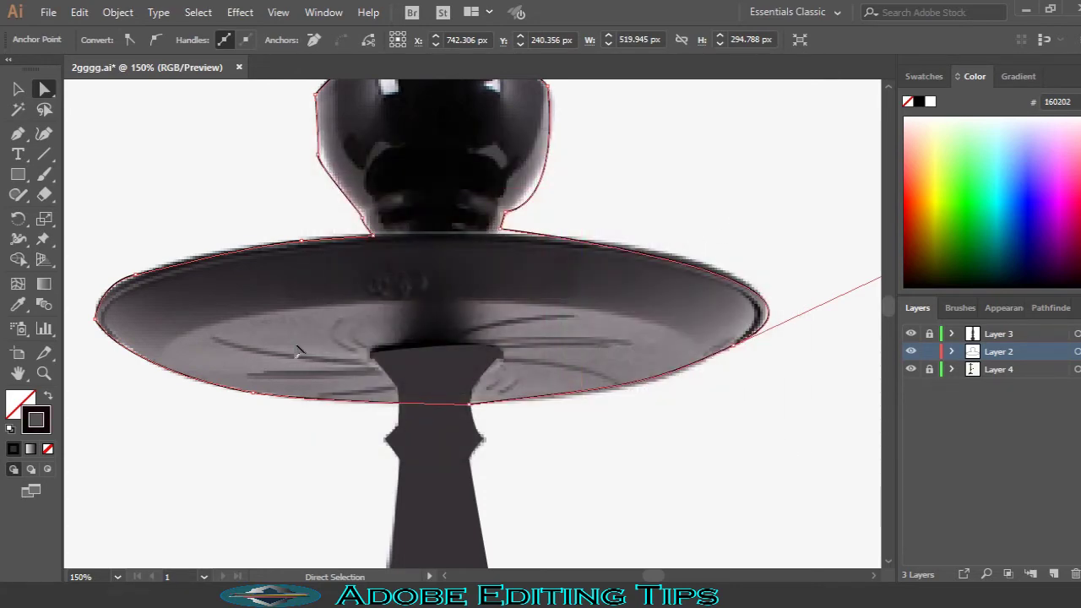
scroll(297, 351, "up", 3)
left_click(928, 355)
scroll(647, 365, "down", 4)
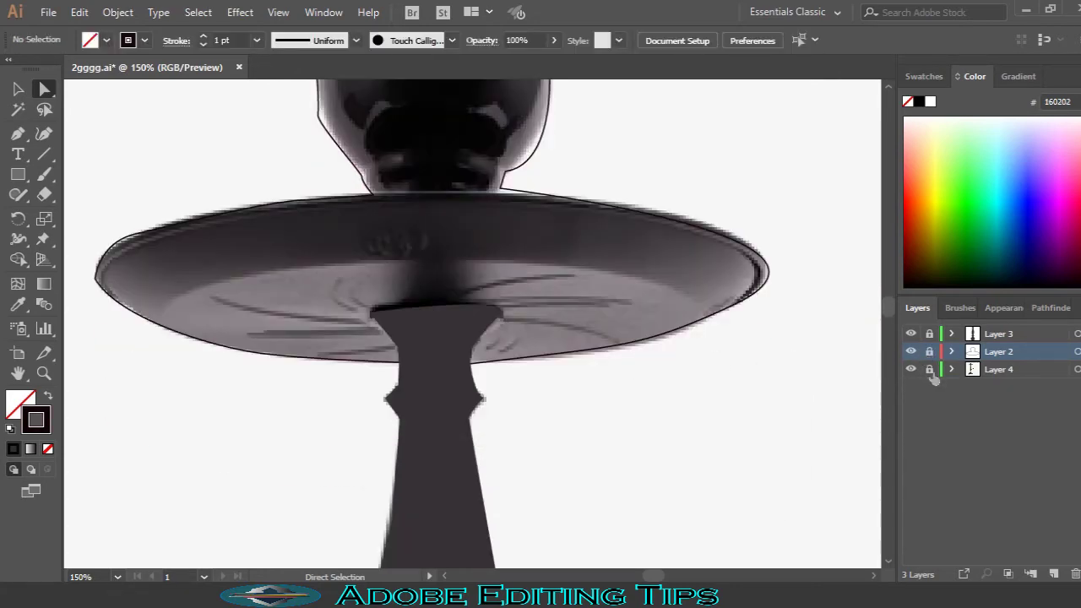
left_click(911, 369)
Step: Reshape the head outline's top and right neck curves with Direct Selection at 150% zoom
scroll(629, 392, "up", 3)
key("ctrl+minus")
key("ctrl+minus")
key("ctrl+minus")
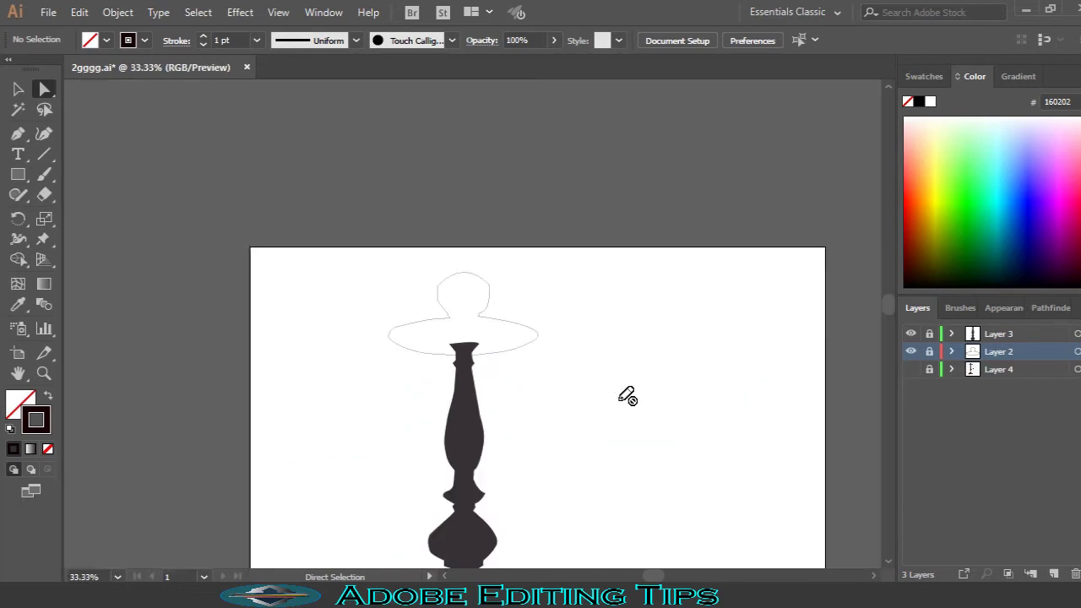
key("ctrl+minus")
key("ctrl+plus")
key("ctrl+plus")
key("ctrl+plus")
key("ctrl+plus")
key("ctrl+plus")
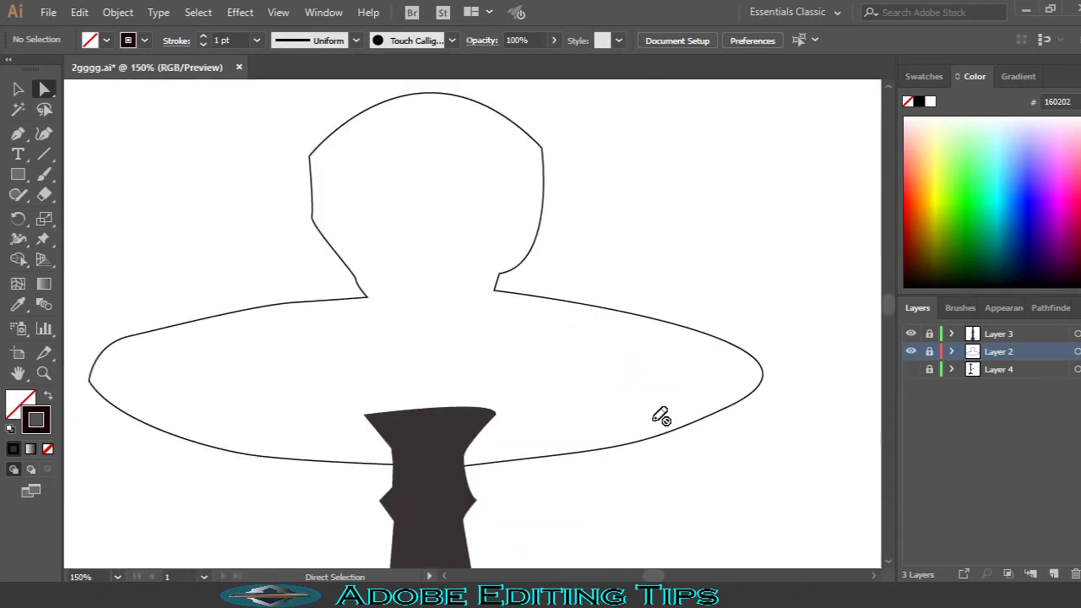
left_click(44, 90)
left_click(312, 211)
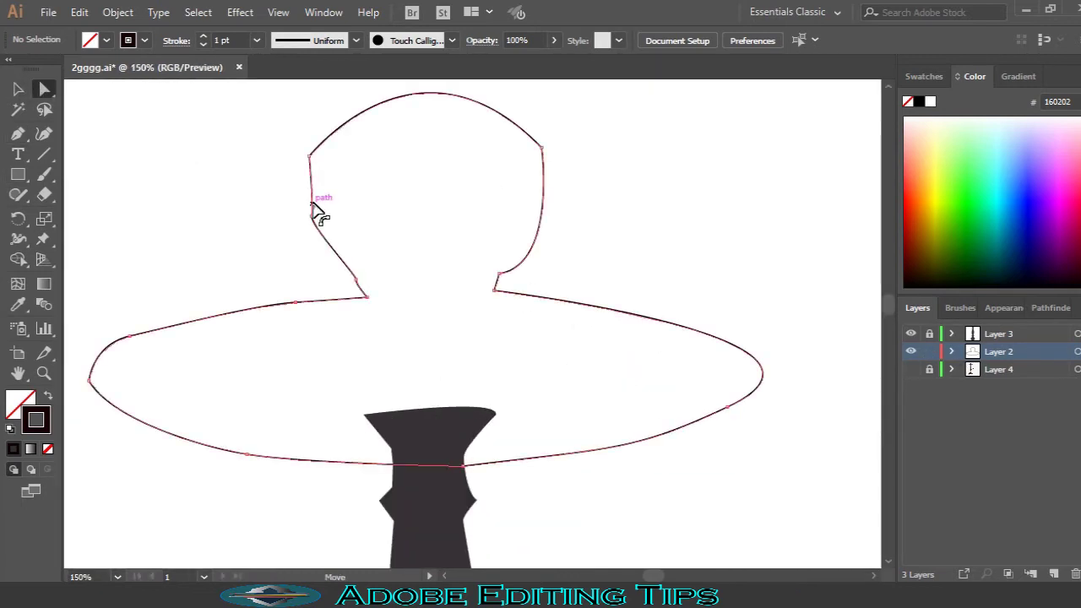
mouse_move(326, 158)
left_mouse_down()
mouse_move(416, 169)
mouse_move(416, 215)
left_mouse_up()
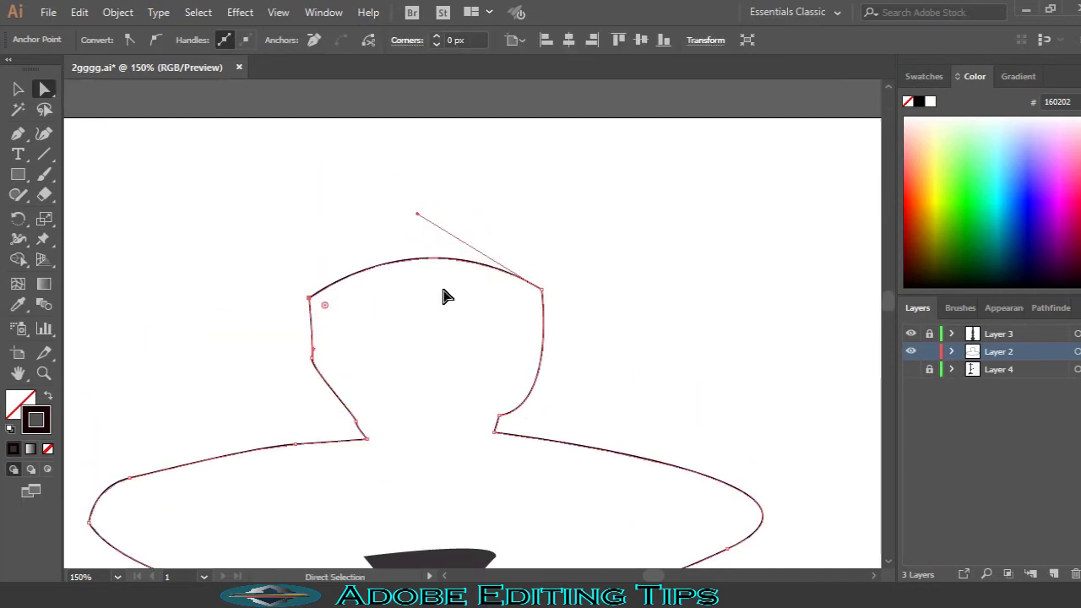
left_click(498, 415)
mouse_move(559, 411)
left_mouse_down()
mouse_move(546, 402)
mouse_move(557, 413)
left_mouse_up()
left_click(363, 421)
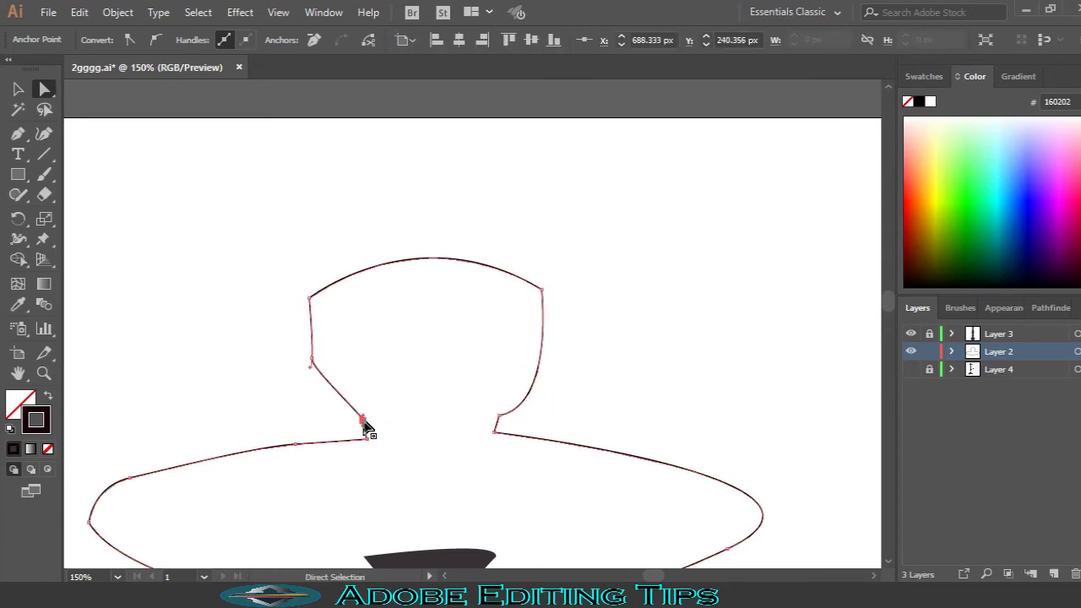
Step: Lock Layer 2, show the reference photo on Layer 4, and make Layer 3 active
left_click(929, 352)
left_click(911, 369)
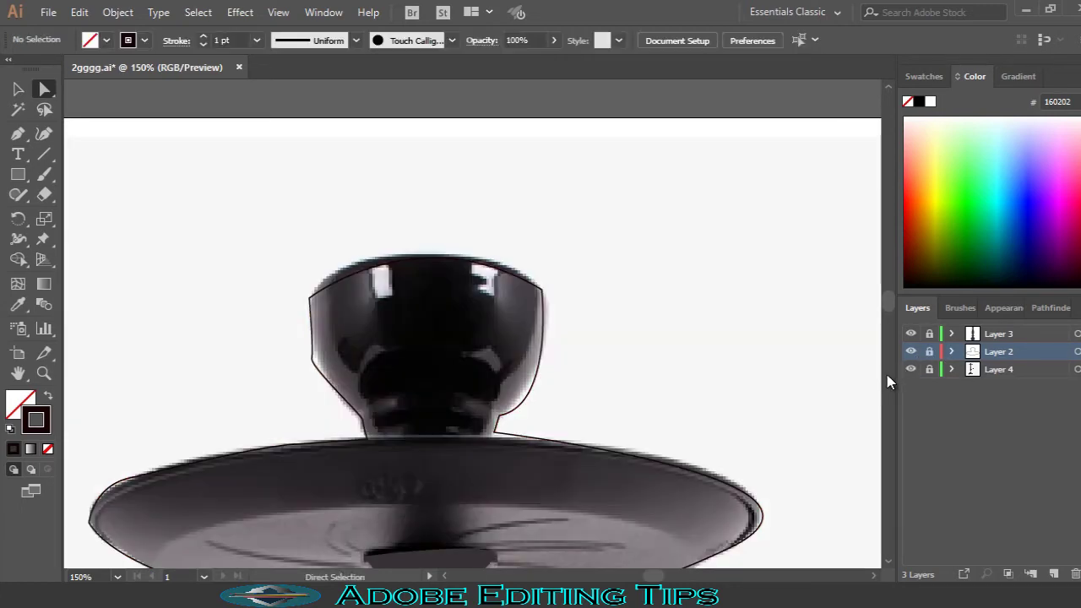
scroll(554, 366, "down", 2)
scroll(510, 347, "down", 5)
scroll(509, 347, "down", 5)
scroll(510, 347, "down", 2)
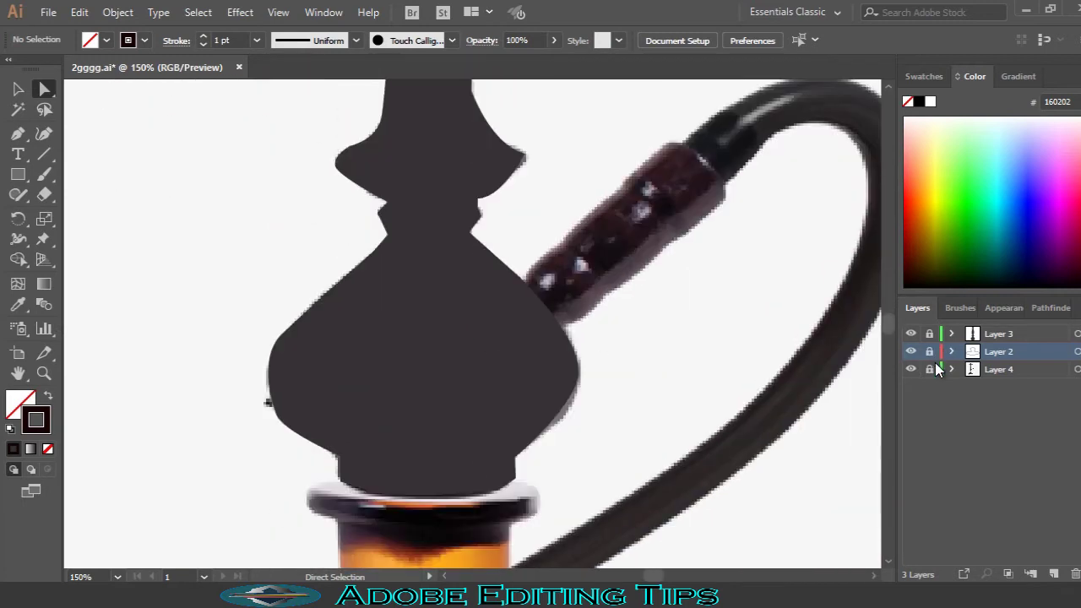
left_click(1011, 335)
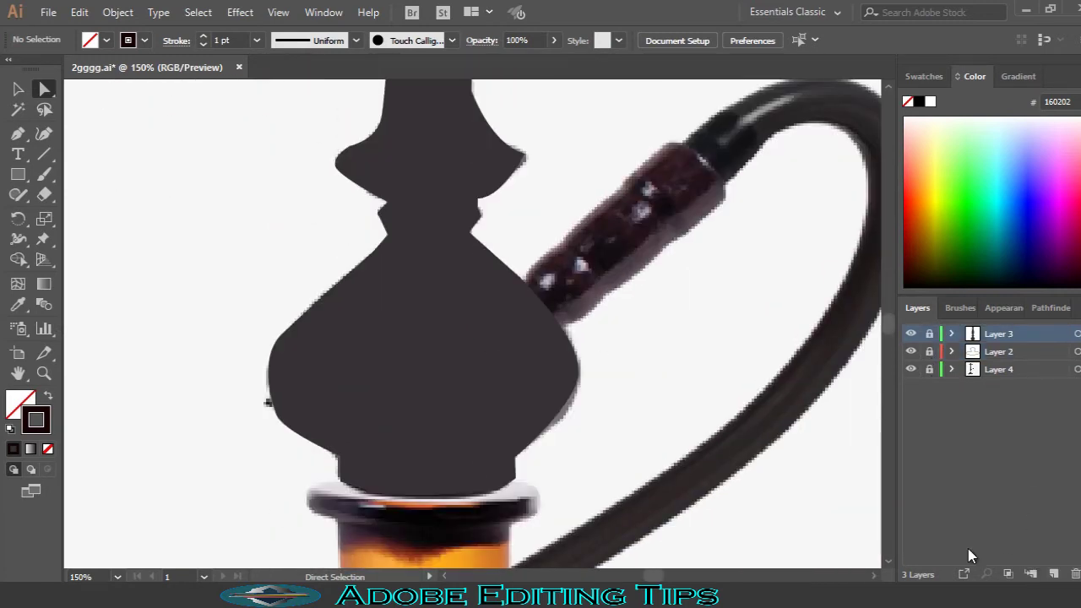
scroll(473, 397, "up", 3)
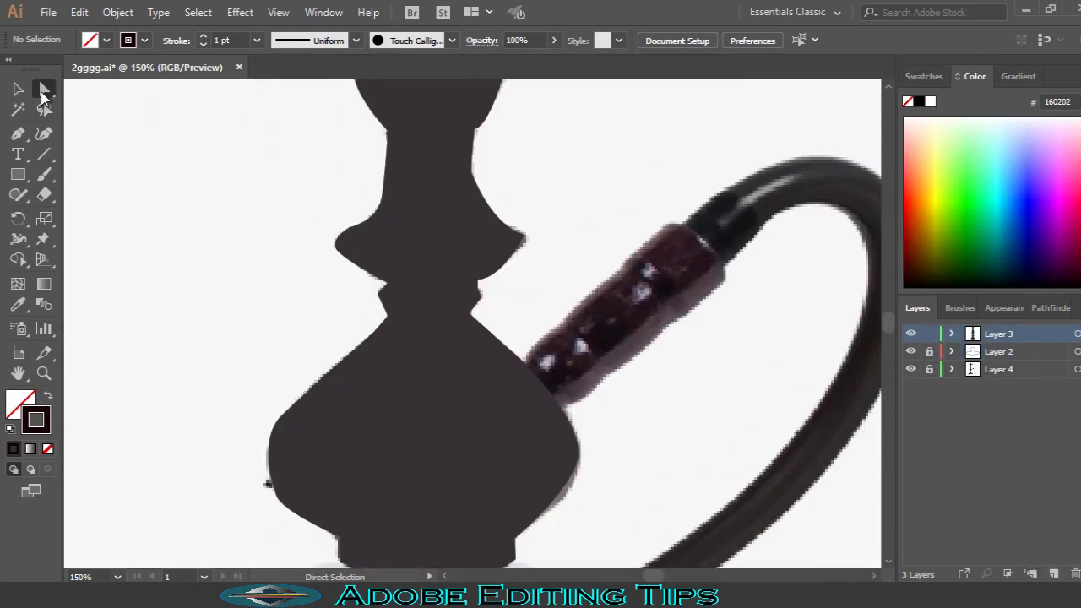
scroll(275, 223, "up", 5)
scroll(212, 242, "up", 5)
Step: Deselect the stem shape and add a new layer for the orange jar
left_click(445, 270)
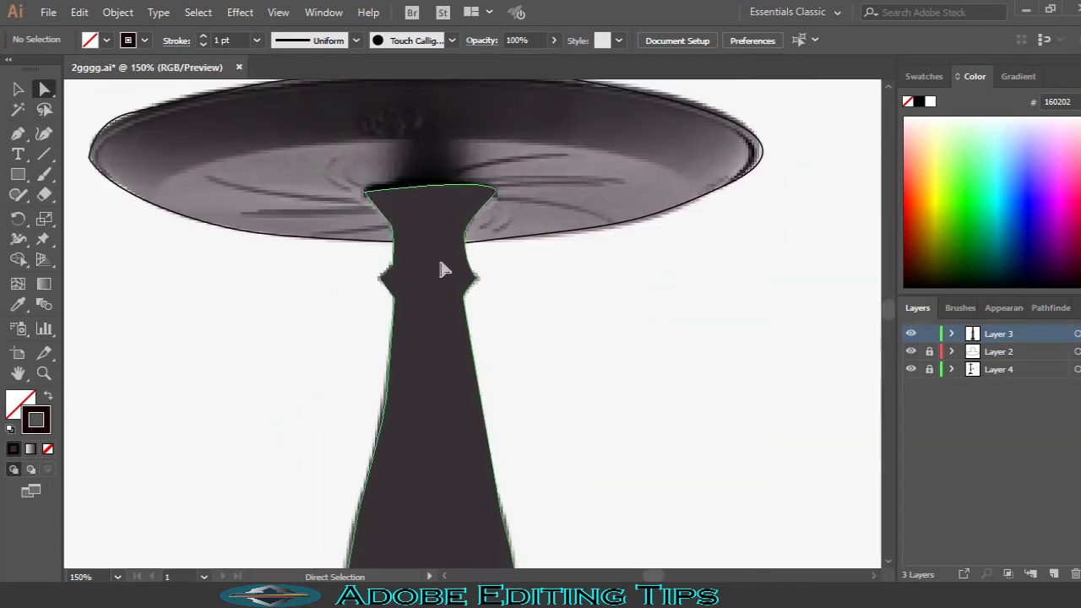
key("ctrl+shift+a")
key("ctrl+l")
scroll(279, 338, "down", 5)
Step: Pen-trace the jar's collar and down the left side of its neck
key("p")
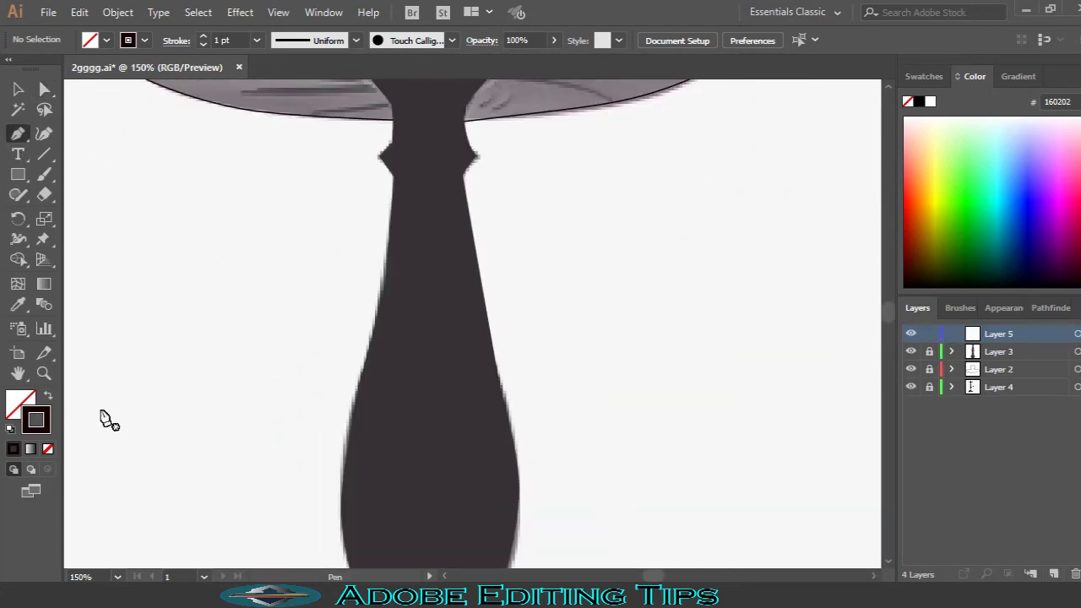
scroll(346, 379, "down", 5)
scroll(347, 377, "down", 5)
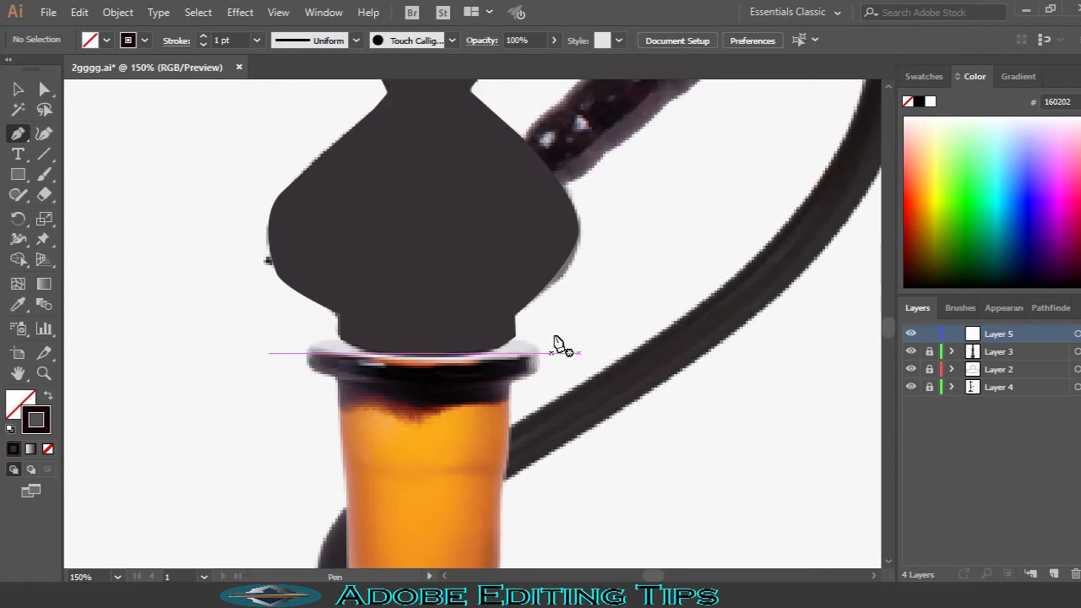
scroll(557, 355, "down", 3)
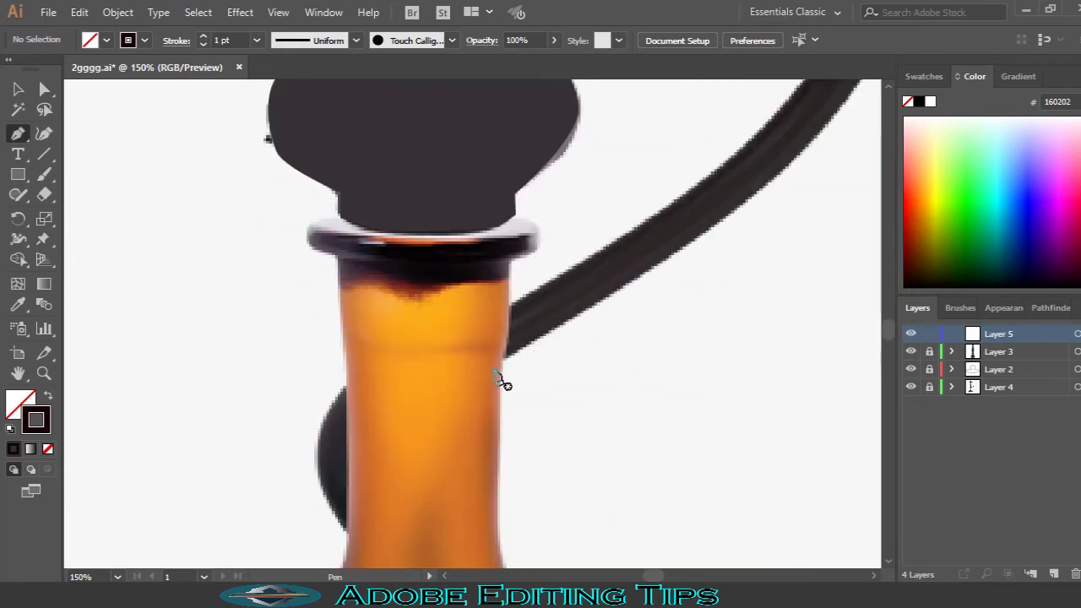
scroll(497, 375, "down", 10)
scroll(404, 336, "up", 11)
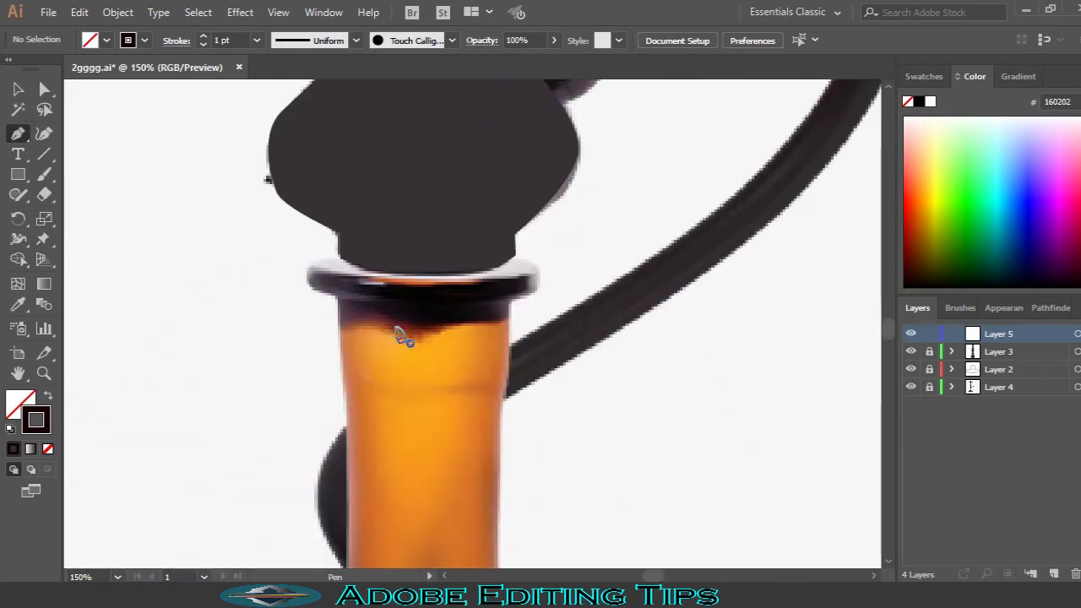
left_click(338, 258)
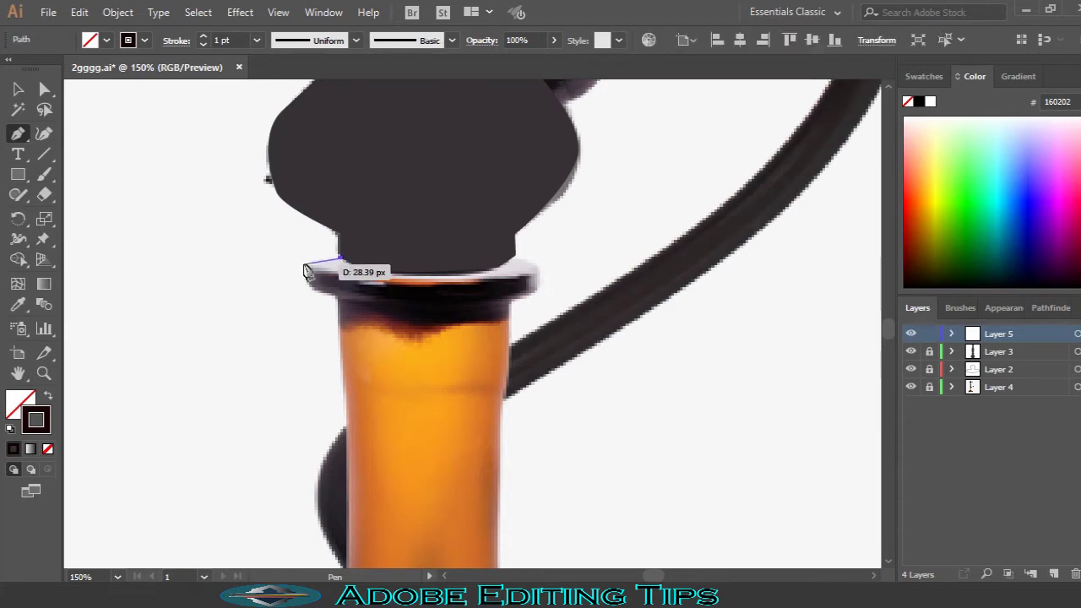
left_click(309, 284)
left_click(339, 296)
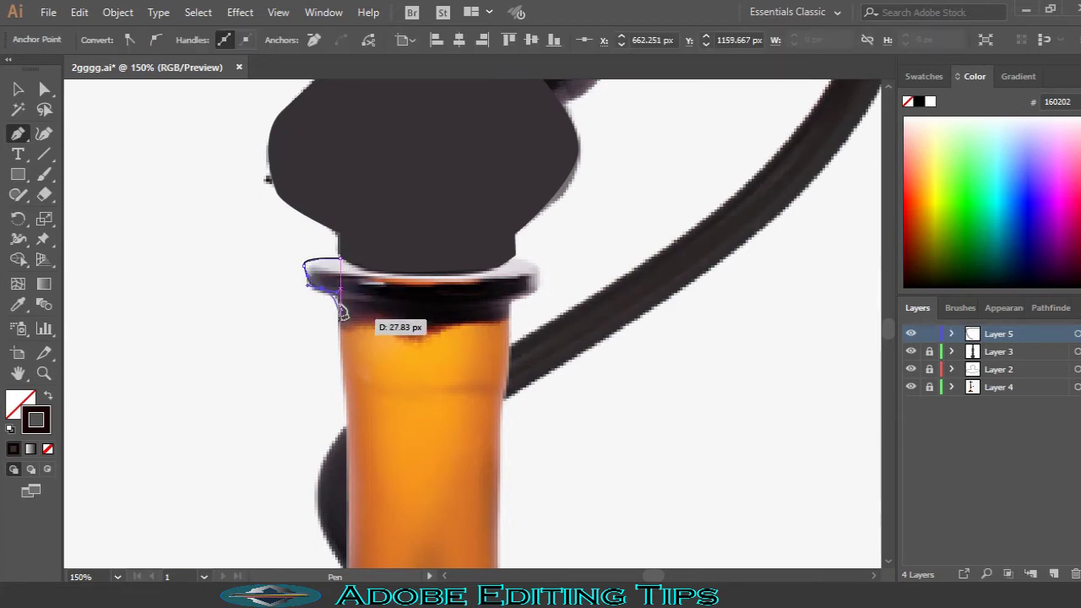
scroll(342, 426, "down", 2)
left_click(347, 418)
scroll(341, 489, "down", 1)
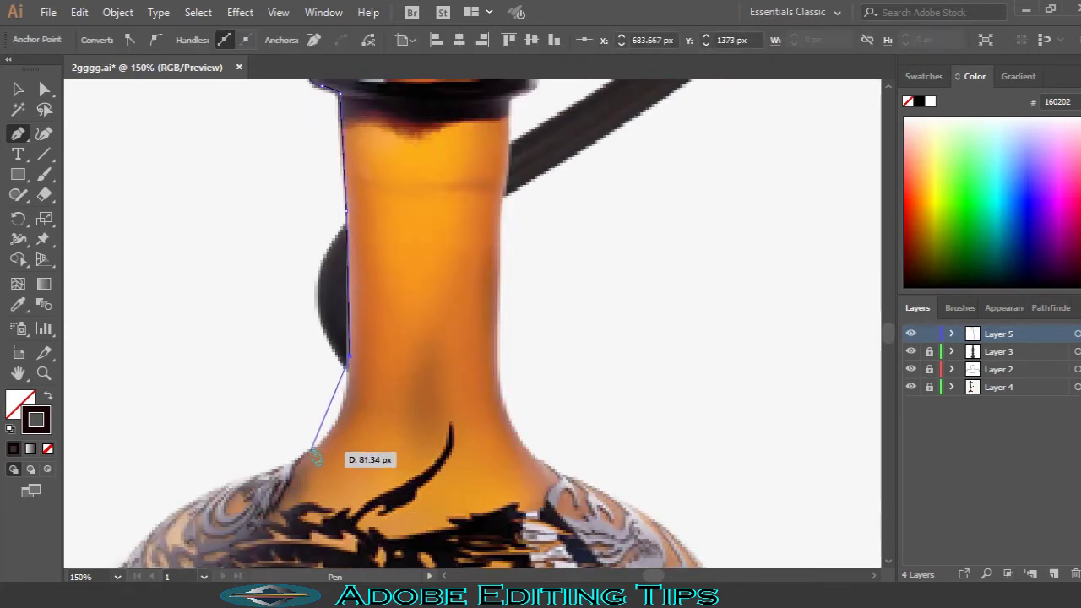
left_click_drag(312, 451, 282, 462)
scroll(280, 447, "down", 2)
scroll(338, 406, "left", 3)
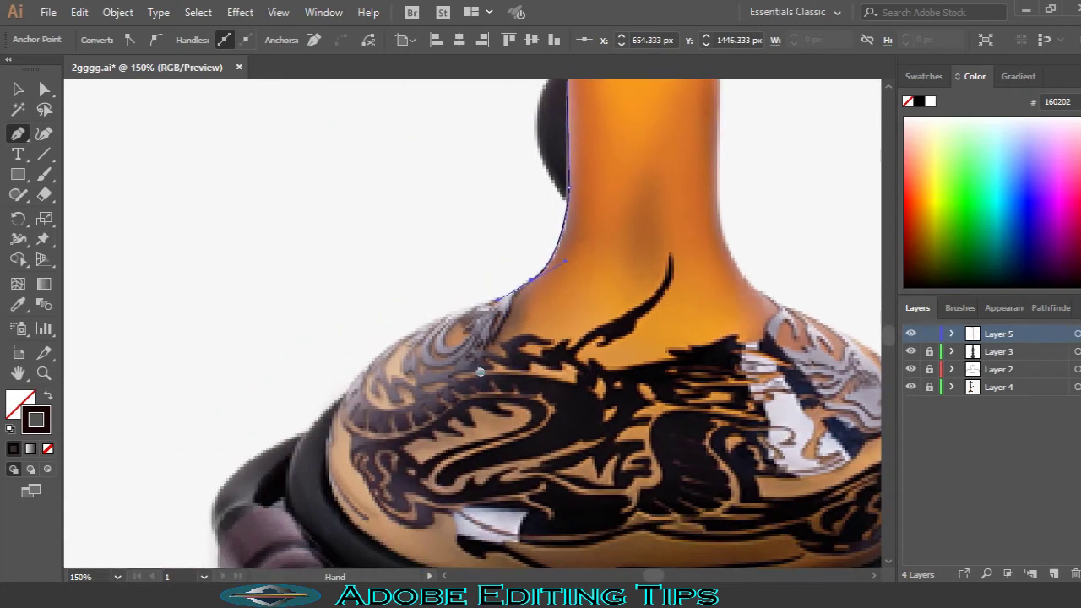
left_click_drag(405, 331, 391, 355)
left_click_drag(346, 388, 325, 418)
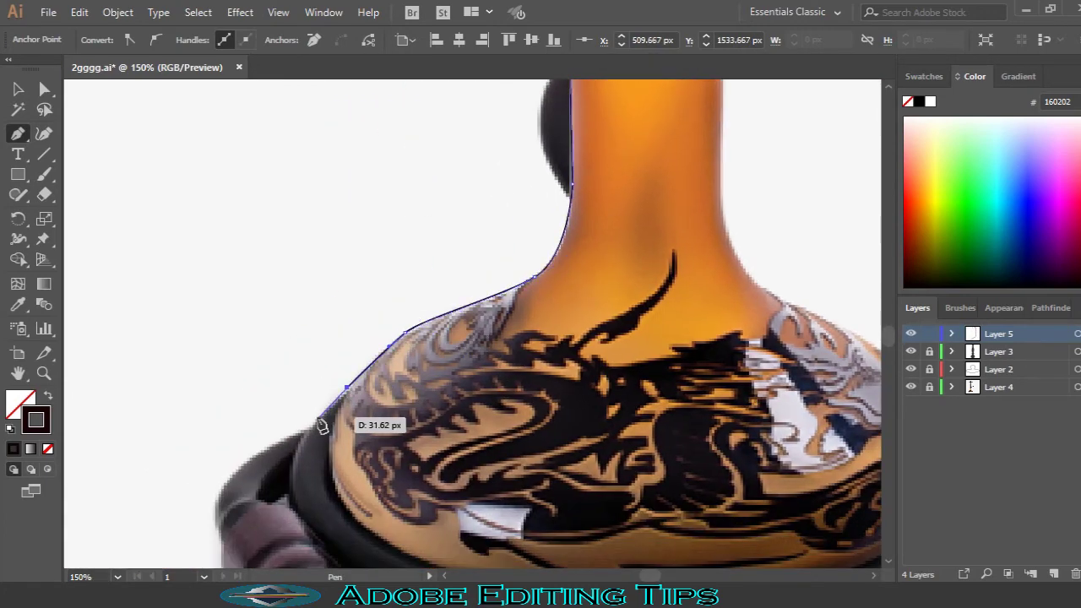
scroll(319, 422, "down", 2)
mouse_move(317, 337)
left_mouse_down()
mouse_move(294, 397)
mouse_move(344, 377)
left_mouse_up()
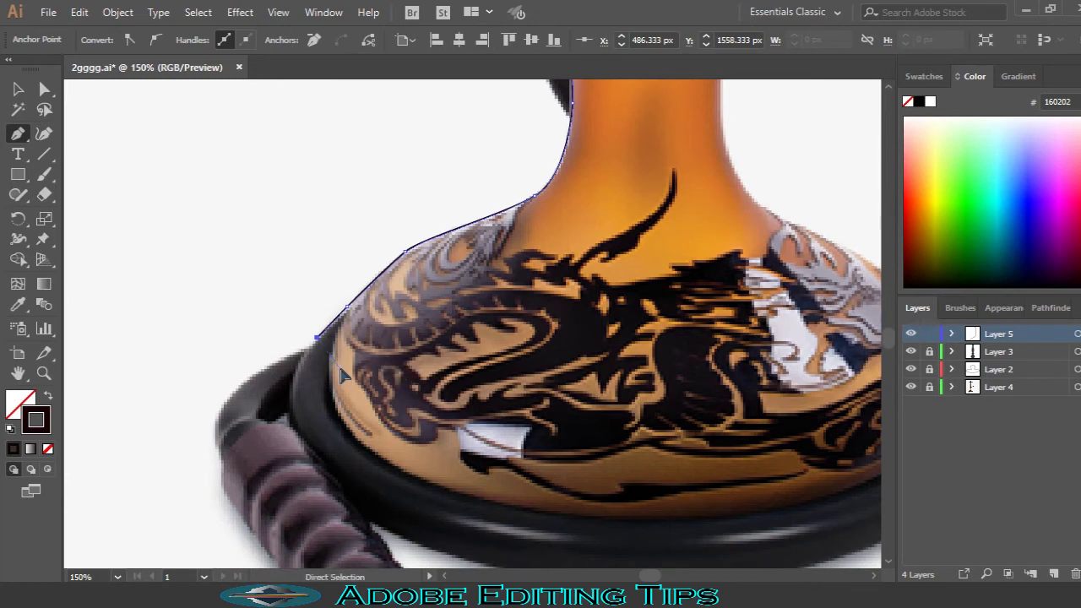
Step: Continue the jar outline along the base and right side, closing it at the start
mouse_move(339, 434)
left_mouse_down()
mouse_move(374, 459)
mouse_move(651, 525)
mouse_move(739, 511)
left_mouse_up()
left_click_drag(807, 502, 864, 490)
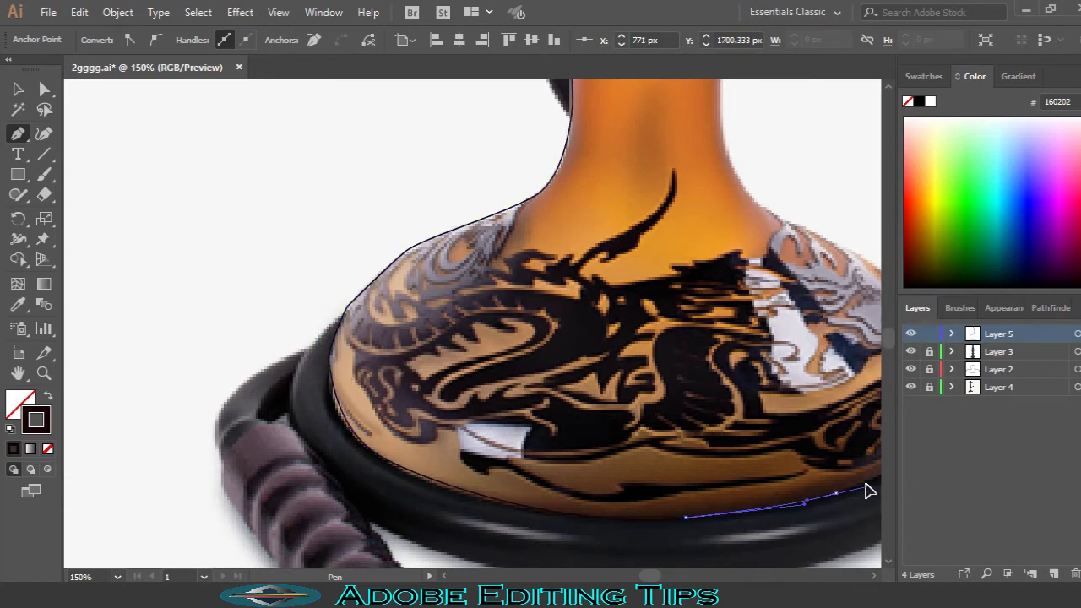
scroll(845, 495, "right", 5)
left_click_drag(640, 415, 643, 425)
scroll(644, 408, "up", 3)
scroll(519, 426, "up", 3)
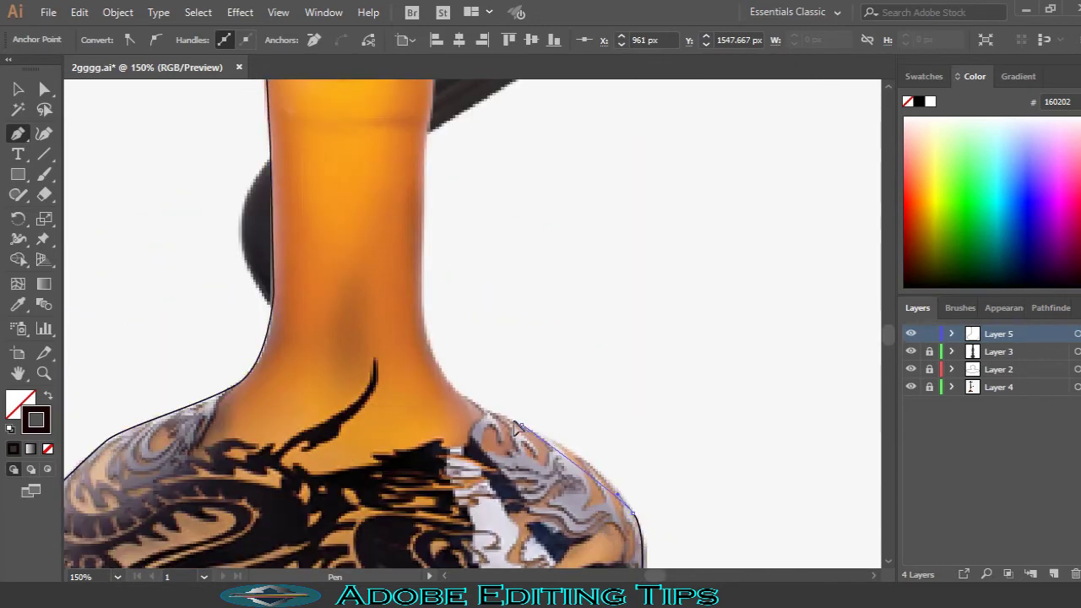
left_click(487, 413)
scroll(425, 302, "up", 5)
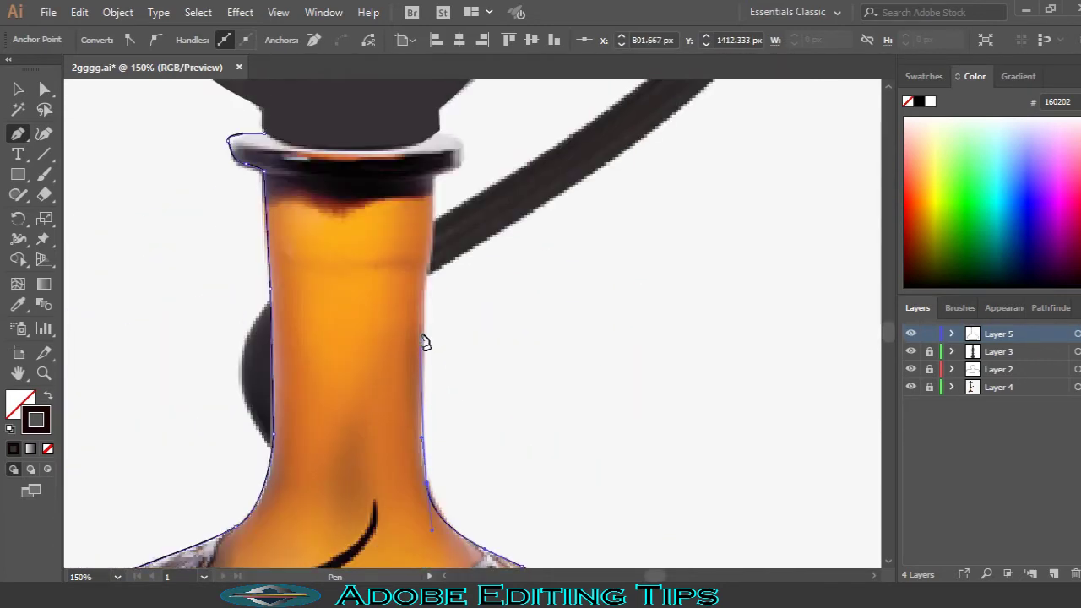
left_click(428, 297)
mouse_move(432, 193)
left_mouse_down()
mouse_move(463, 190)
mouse_move(461, 176)
mouse_move(364, 169)
left_mouse_up()
left_click(461, 160)
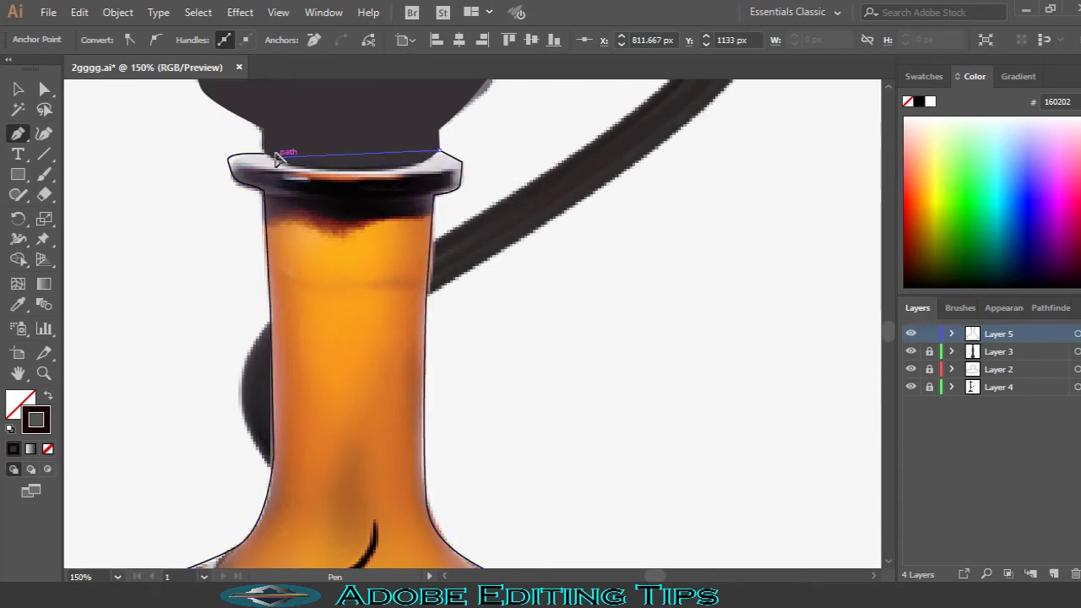
left_click_drag(264, 156, 266, 159)
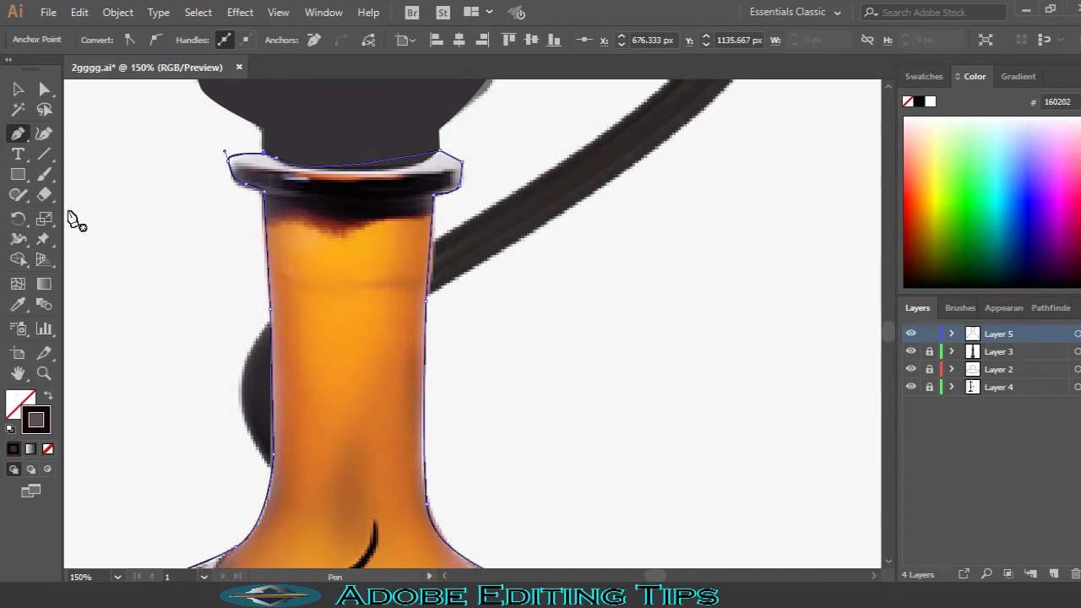
Step: Fill the jar with near-black sampled by the Eyedropper, then zoom out to the whole hookah
key("i")
left_click(439, 176)
scroll(494, 314, "up", 5)
scroll(501, 340, "down", 3)
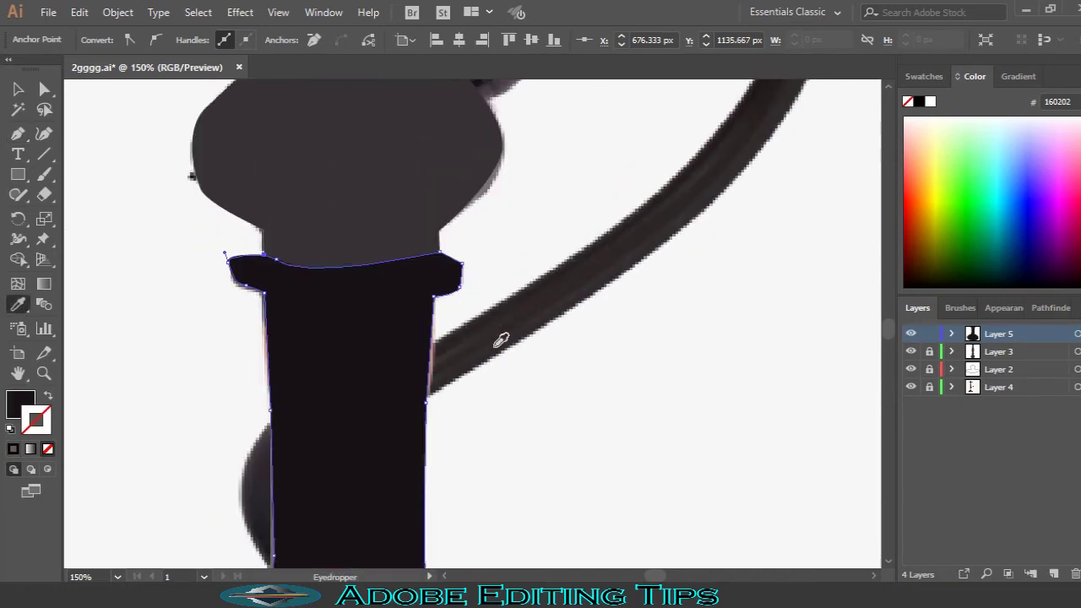
scroll(420, 337, "down", 3)
scroll(421, 337, "up", 5)
scroll(422, 338, "up", 3)
scroll(423, 337, "up", 3)
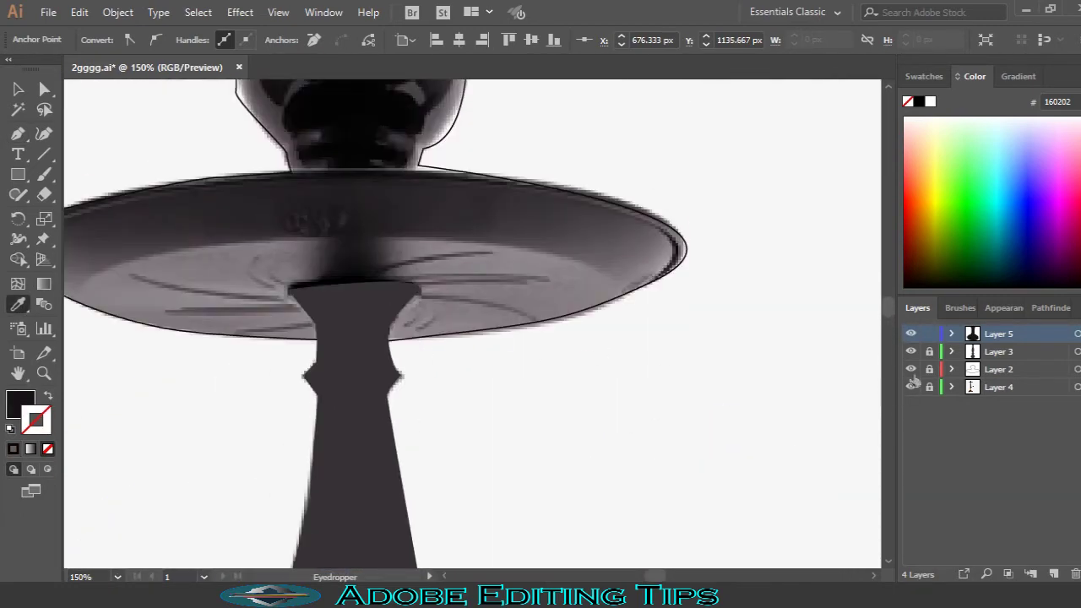
scroll(554, 361, "down", 5)
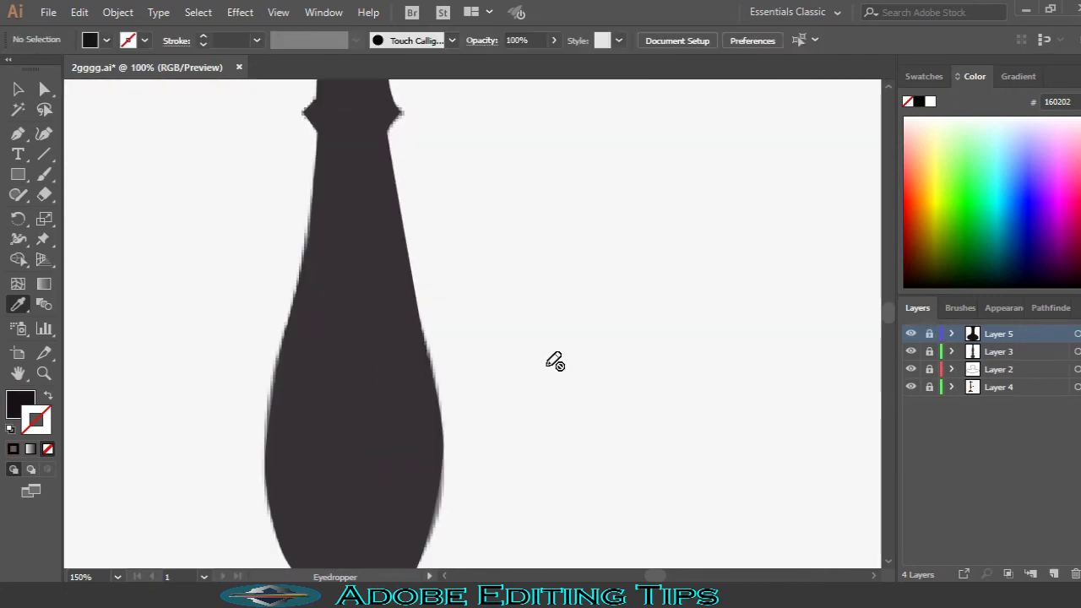
key("ctrl+minus")
key("ctrl+minus")
key("ctrl+minus")
scroll(522, 372, "down", 3)
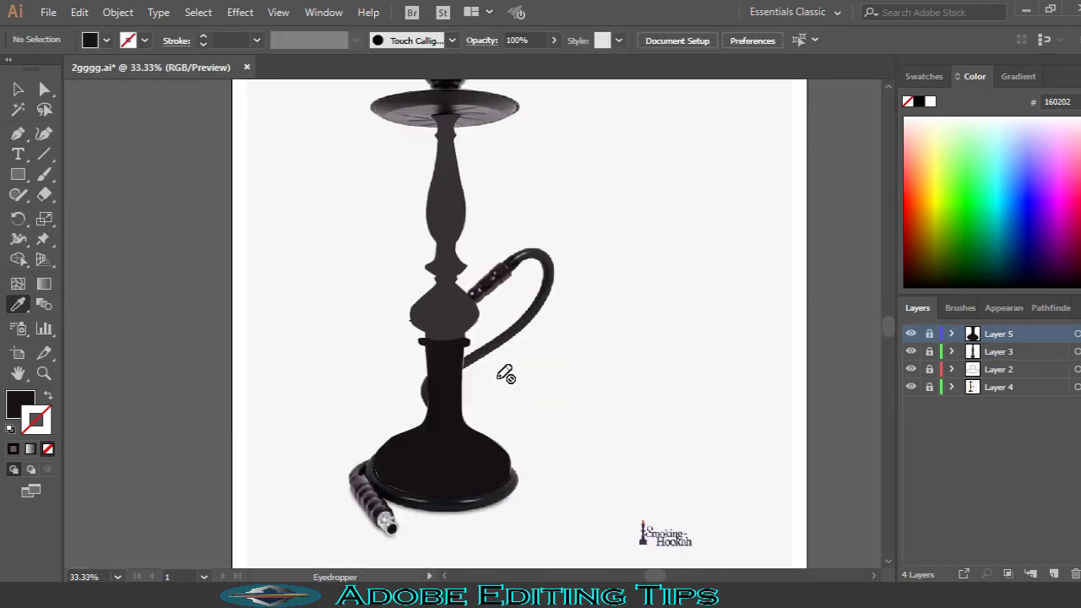
scroll(505, 374, "up", 2)
scroll(507, 374, "up", 3)
scroll(507, 374, "up", 3)
Step: On a new layer, Pen-trace the hose grip as a closed unfilled outline
left_click(1053, 574)
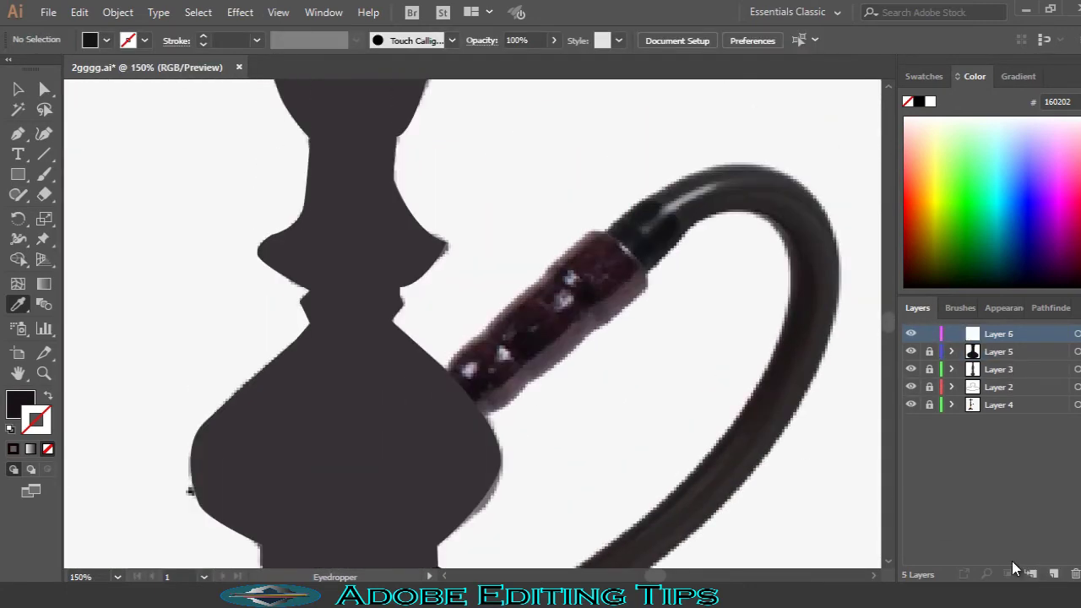
left_click(18, 134)
key("shift+x")
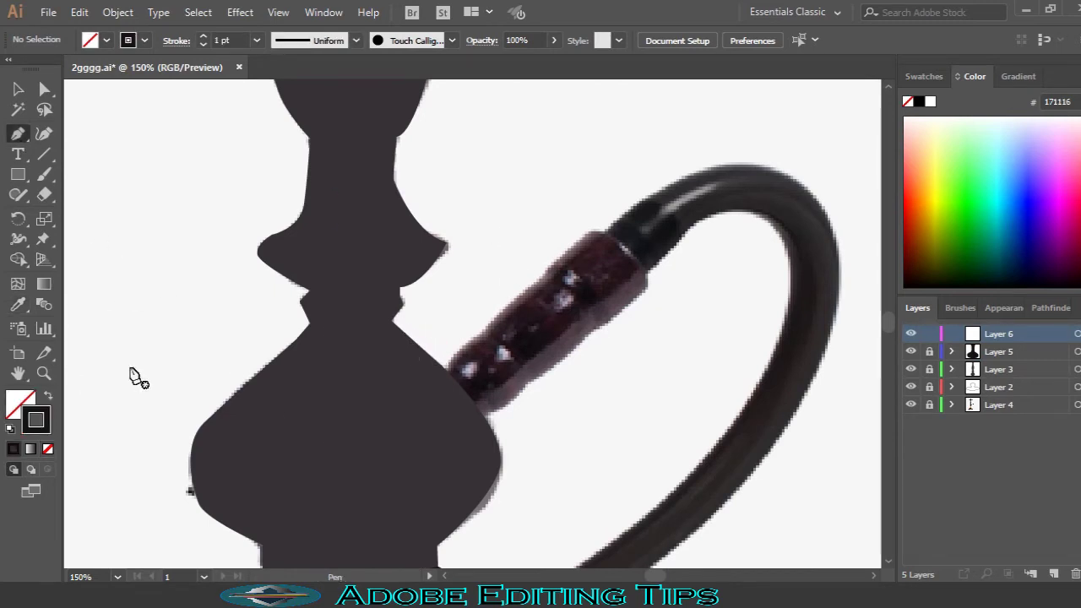
left_click(449, 372)
left_click_drag(523, 300, 561, 260)
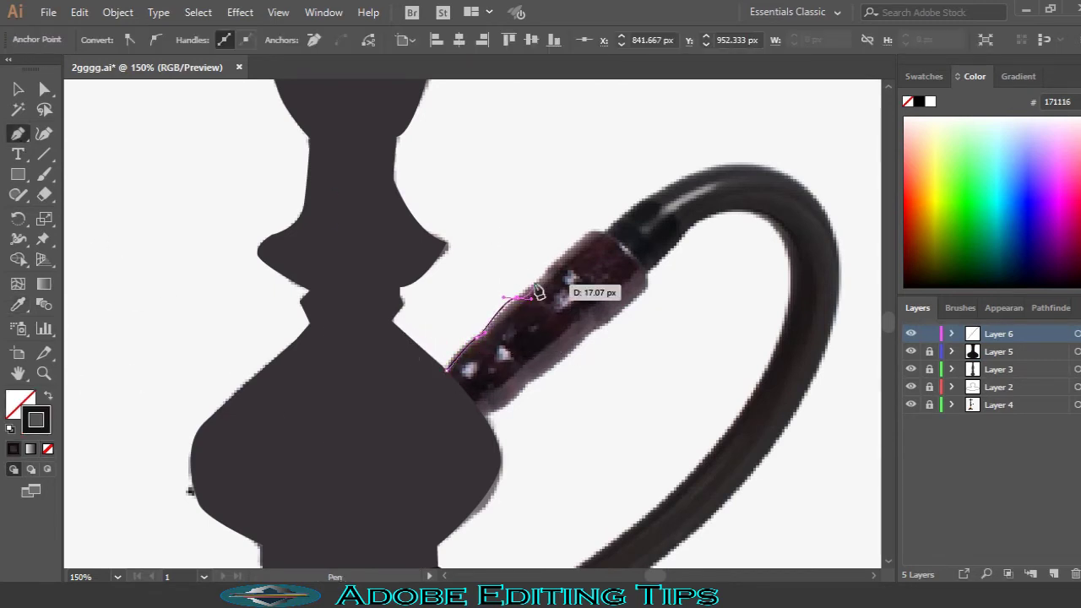
left_click(596, 230)
left_click_drag(642, 268, 643, 297)
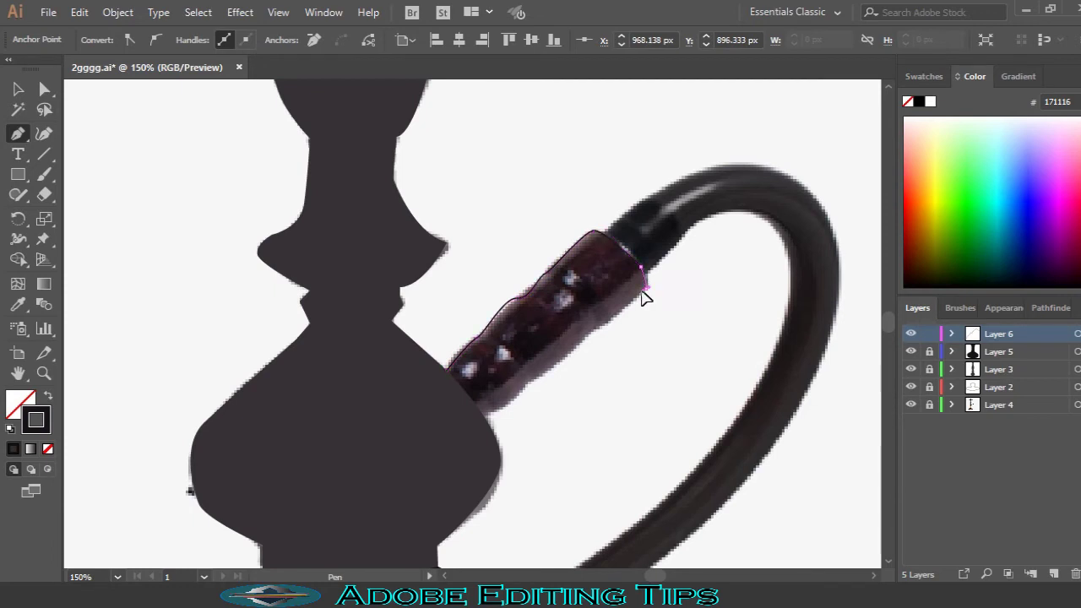
left_click(601, 326)
left_click_drag(534, 378, 487, 423)
left_click_drag(447, 369, 453, 374)
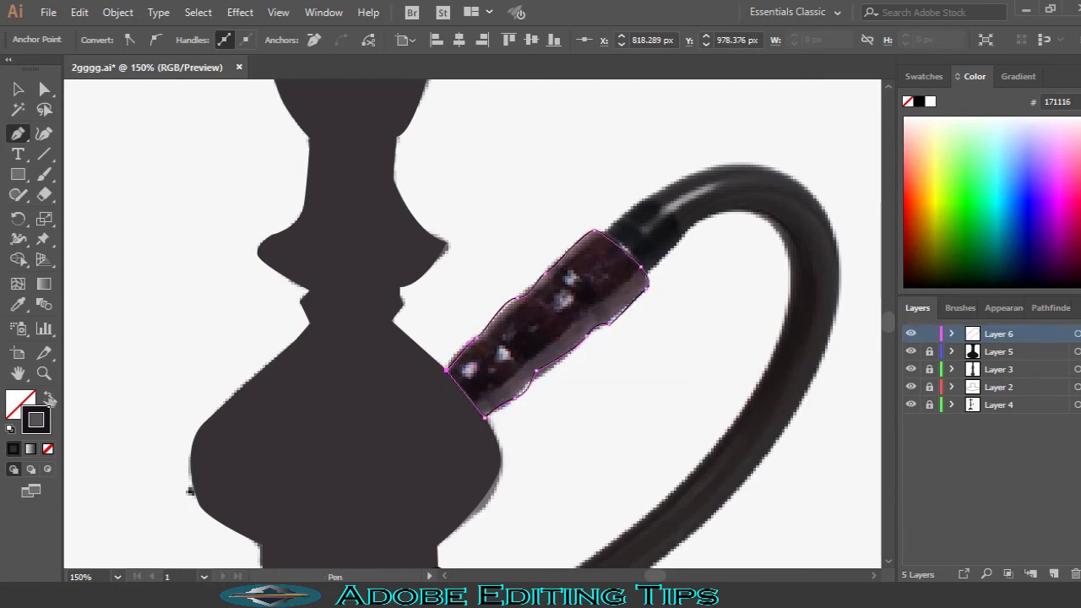
Step: Swap fill and stroke, then set the grip's fill to dark purple 281125
key("shift+x")
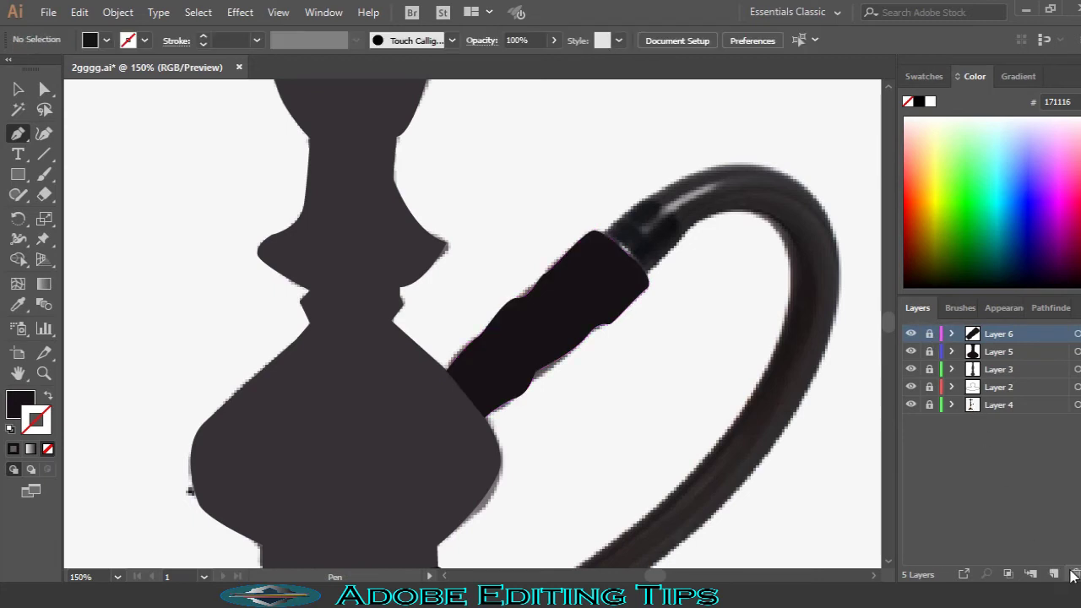
left_click(44, 89)
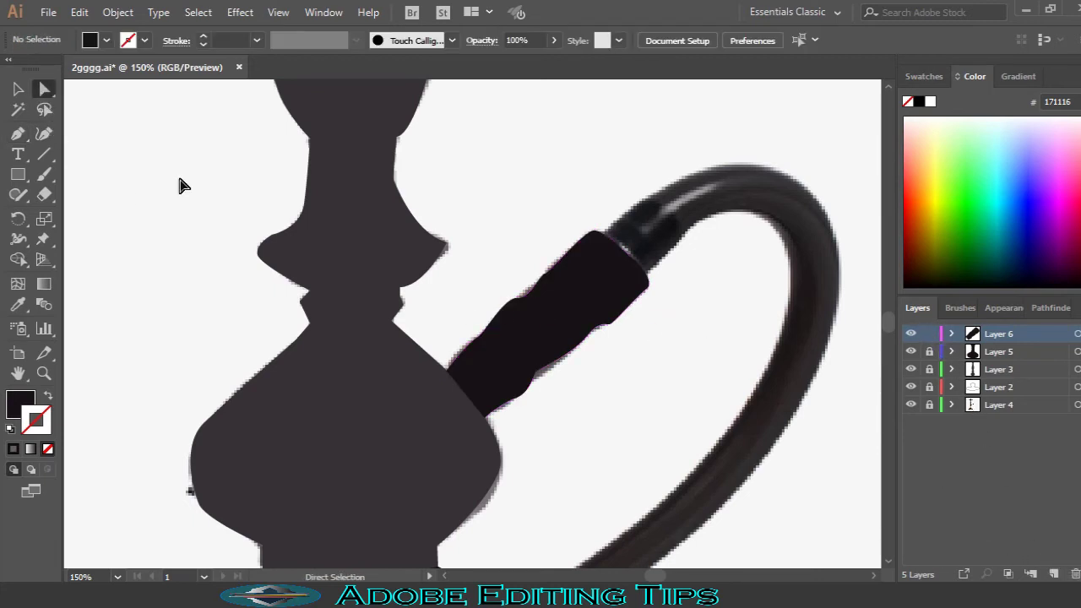
left_click(627, 317)
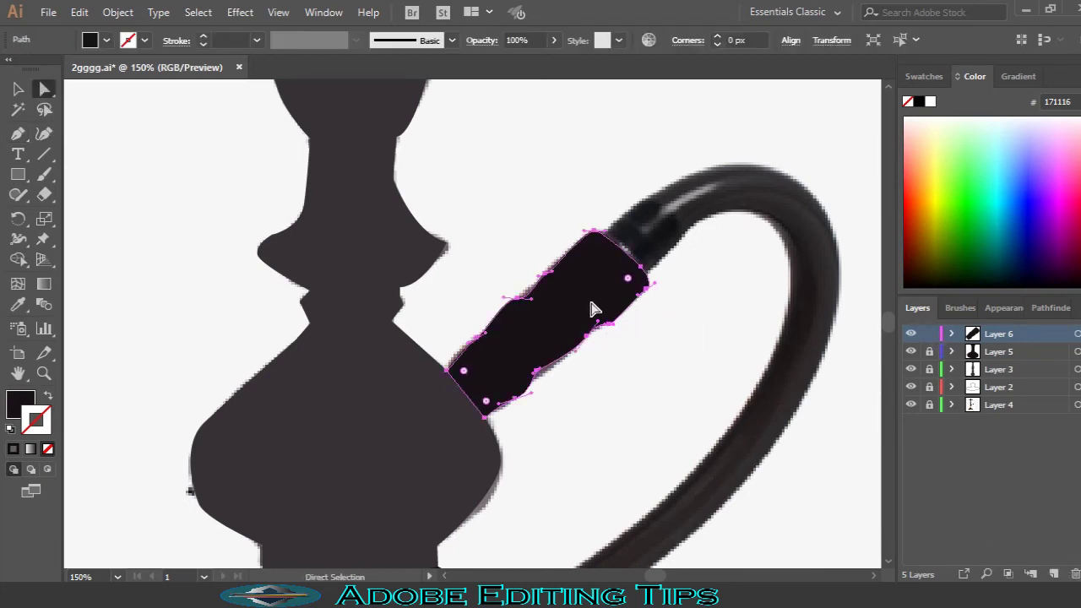
double_click(20, 403)
left_click(448, 367)
left_click(736, 191)
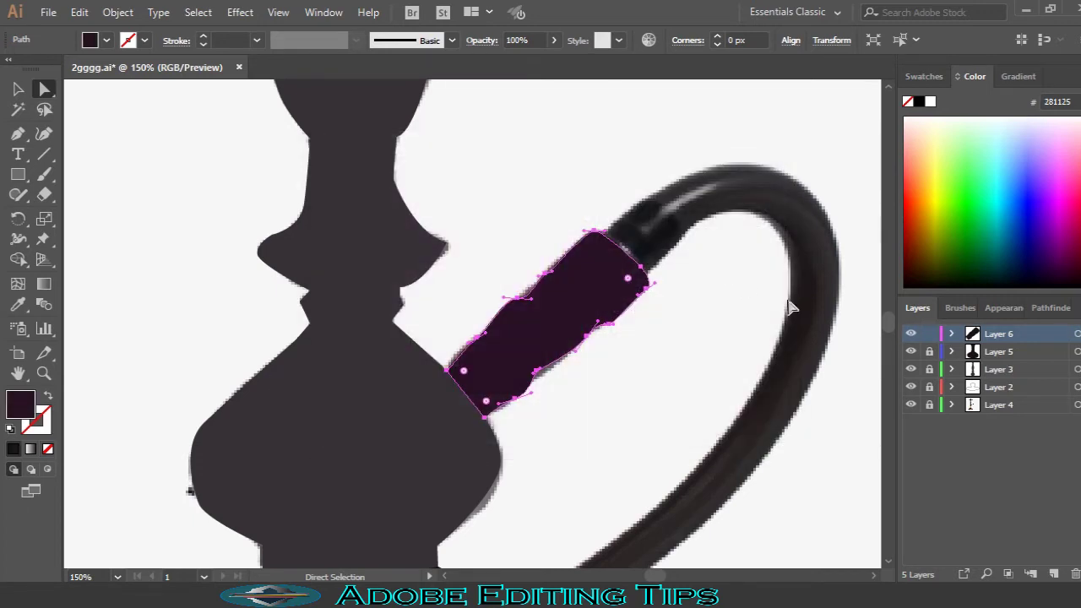
left_click(781, 332)
Step: On a new layer, Pen-trace the hose pipe's top curve and outer edge
left_click(1051, 573)
key("p")
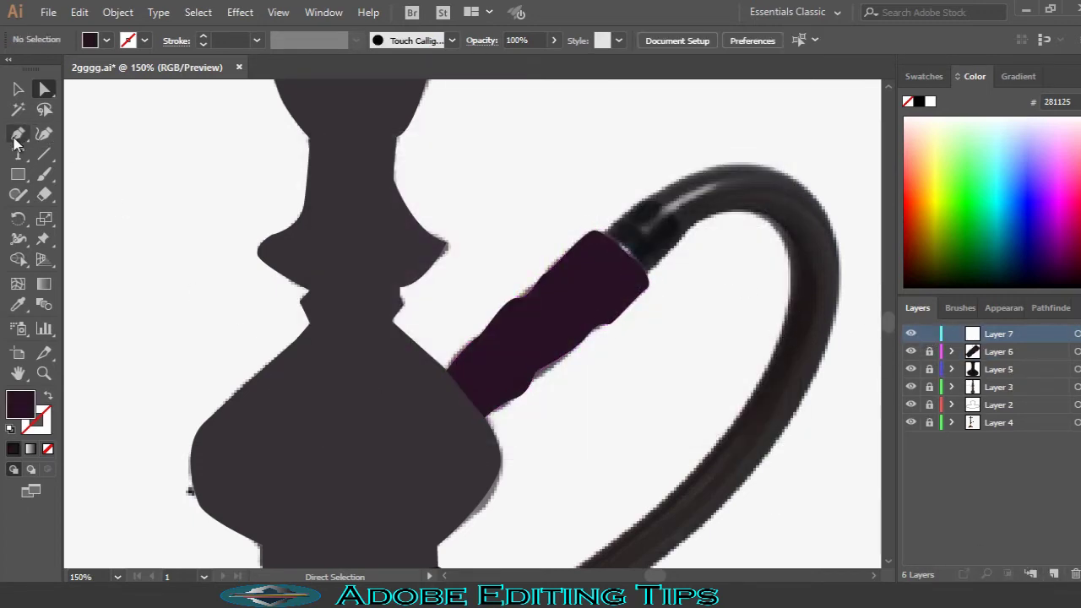
left_click(448, 232)
left_click_drag(650, 232, 464, 249)
left_click(490, 200)
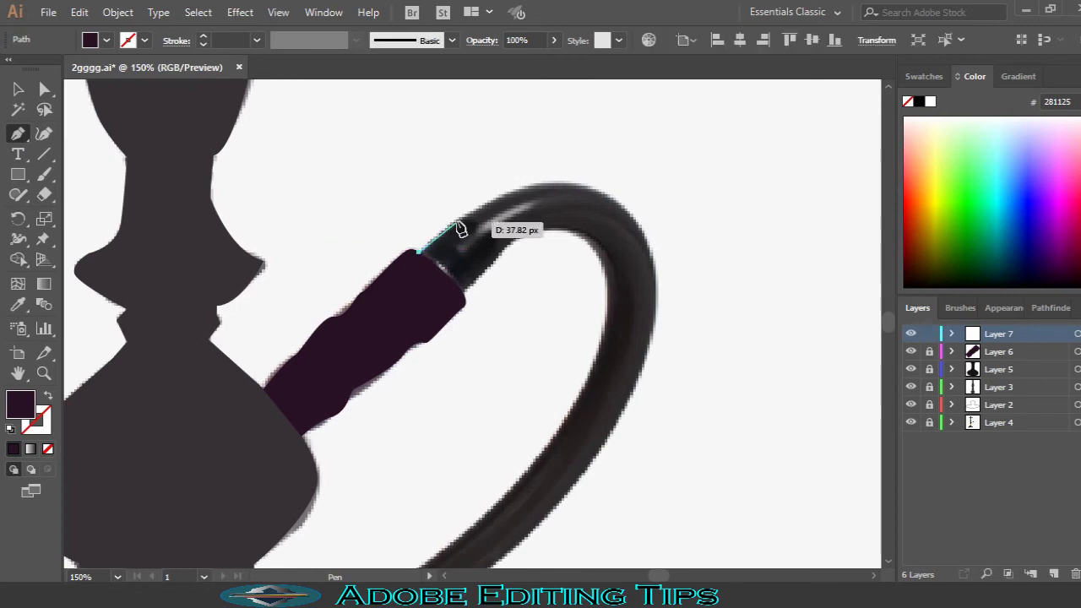
left_click(609, 195)
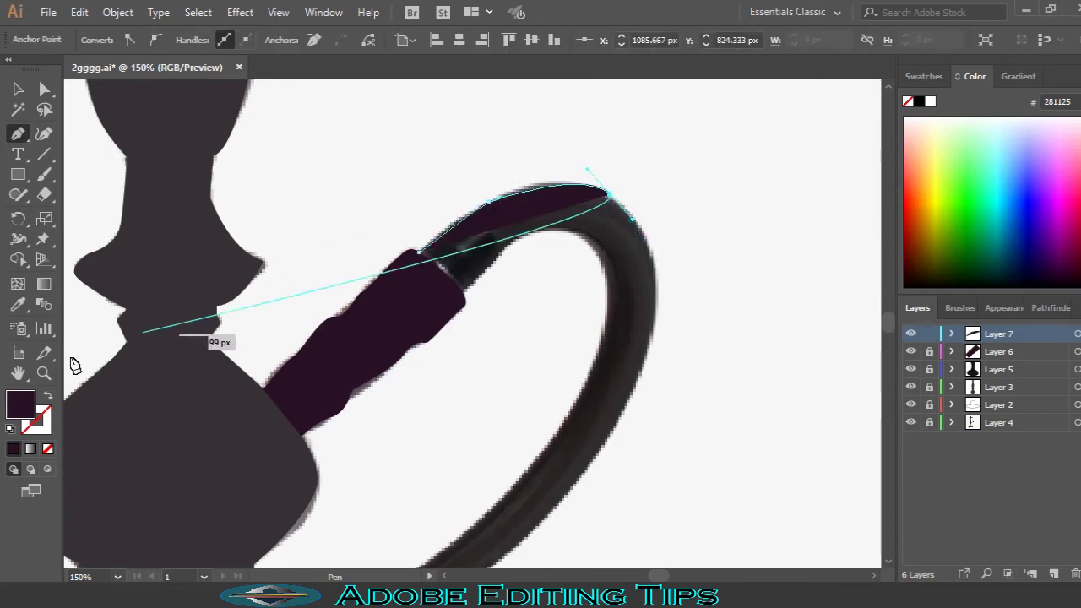
left_click(47, 448)
left_click_drag(656, 281, 657, 324)
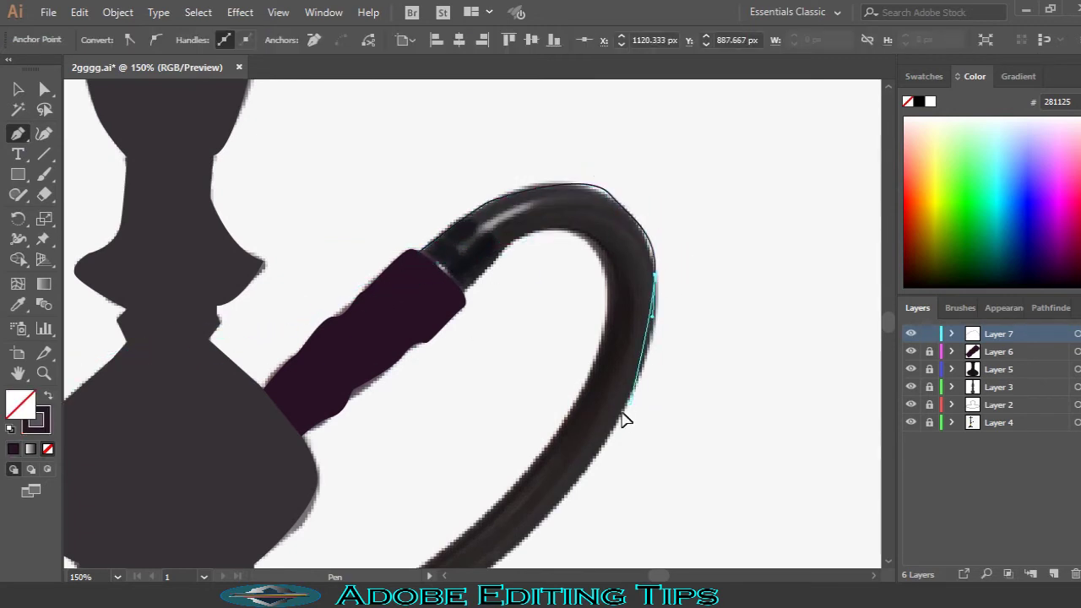
scroll(579, 415, "down", 3)
scroll(566, 355, "down", 3)
left_click(538, 300)
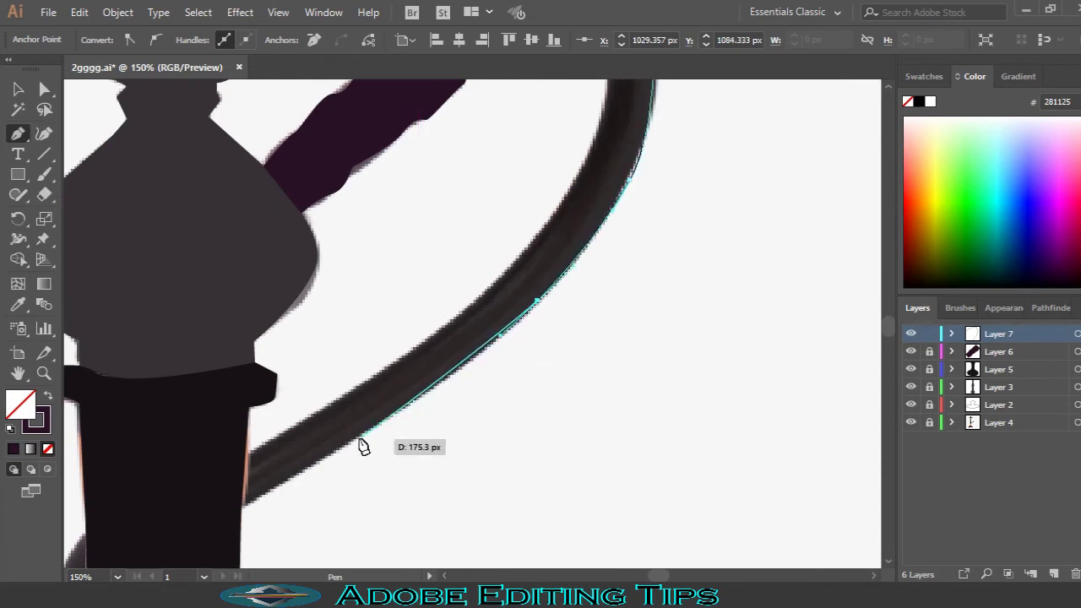
Step: Trace the pipe's end and inner edge, closing the outline at the starting anchor
left_click_drag(245, 505, 258, 471)
left_click(247, 448)
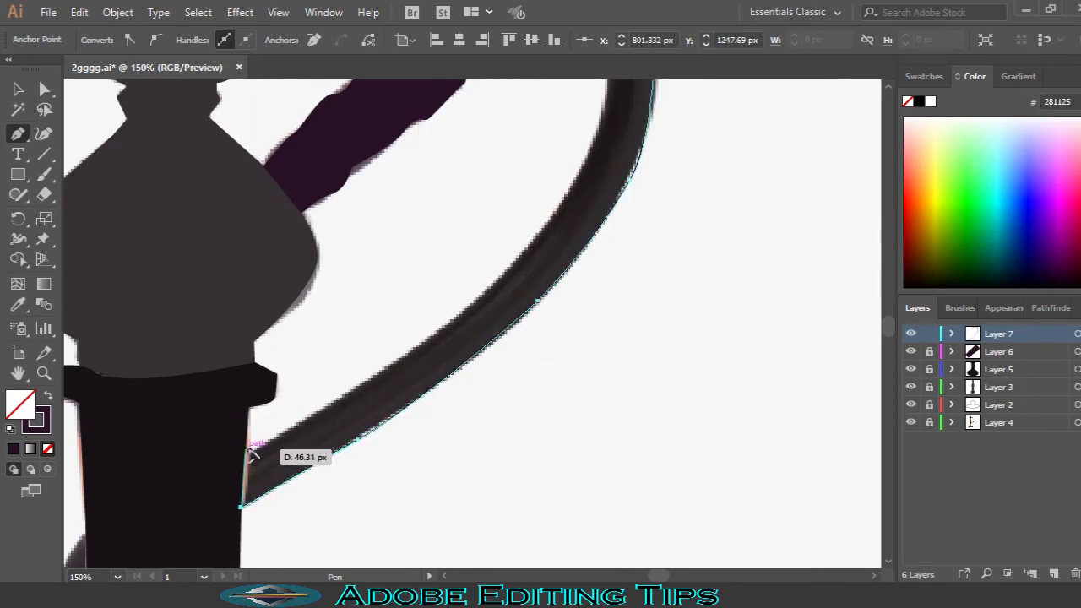
left_click(316, 408)
left_click(482, 298)
scroll(481, 298, "up", 2)
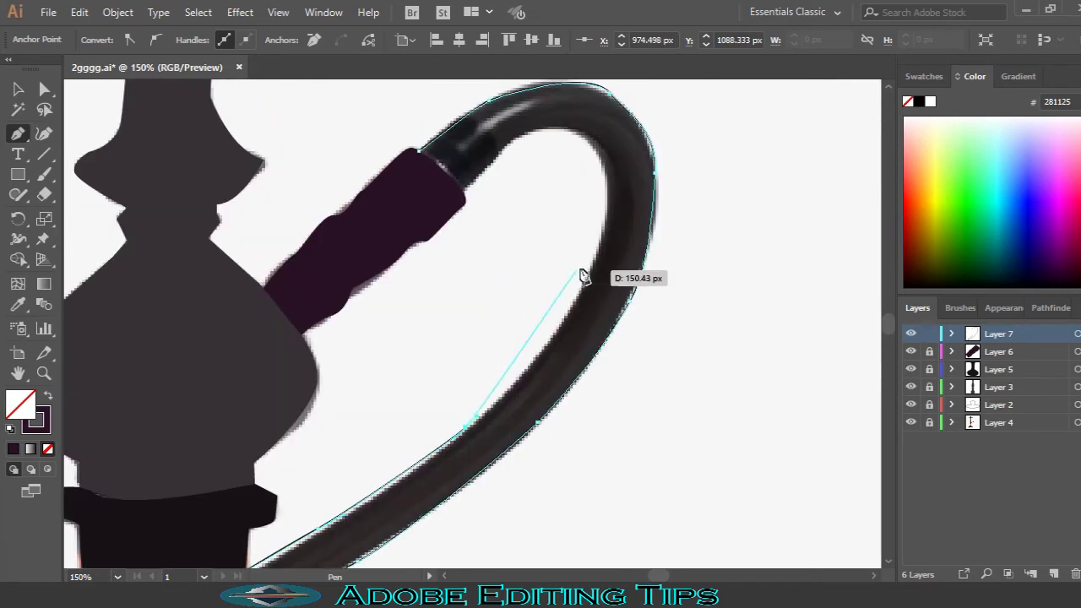
left_click_drag(592, 272, 595, 245)
left_click_drag(544, 139, 507, 193)
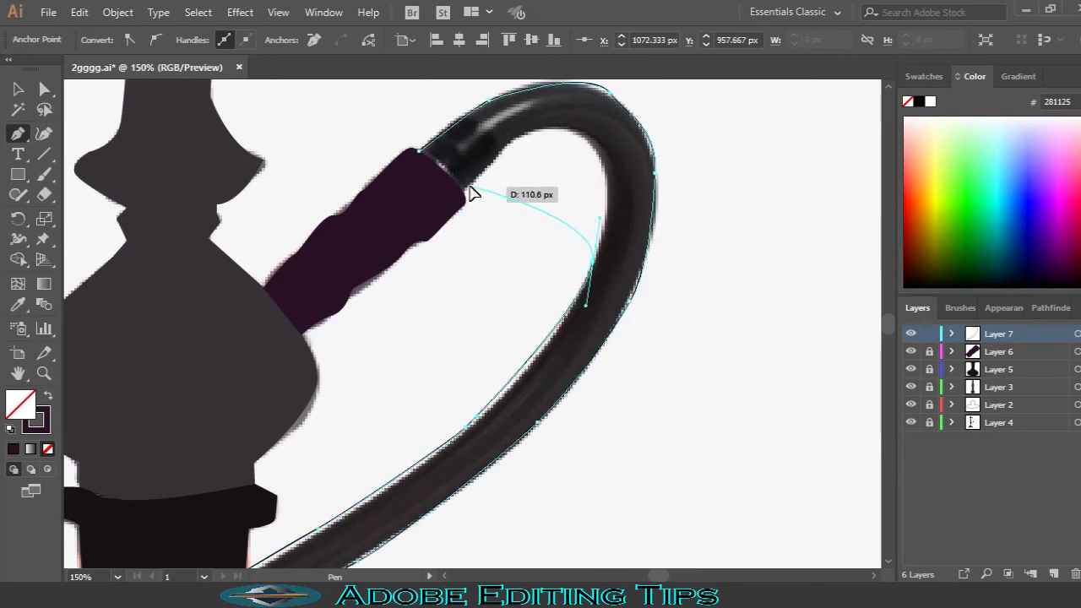
left_click(349, 300)
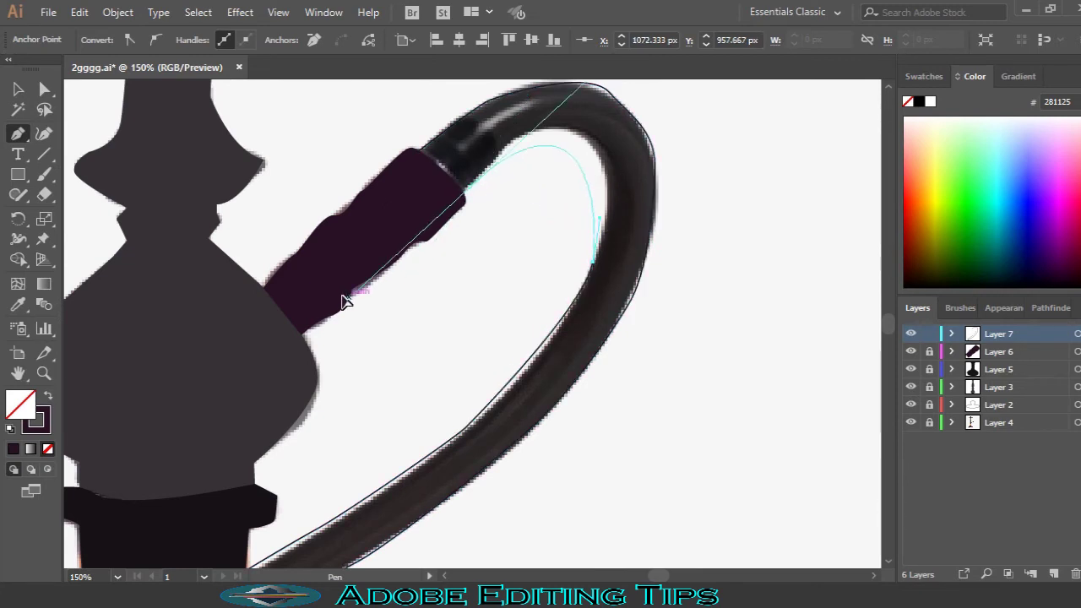
left_click(463, 195)
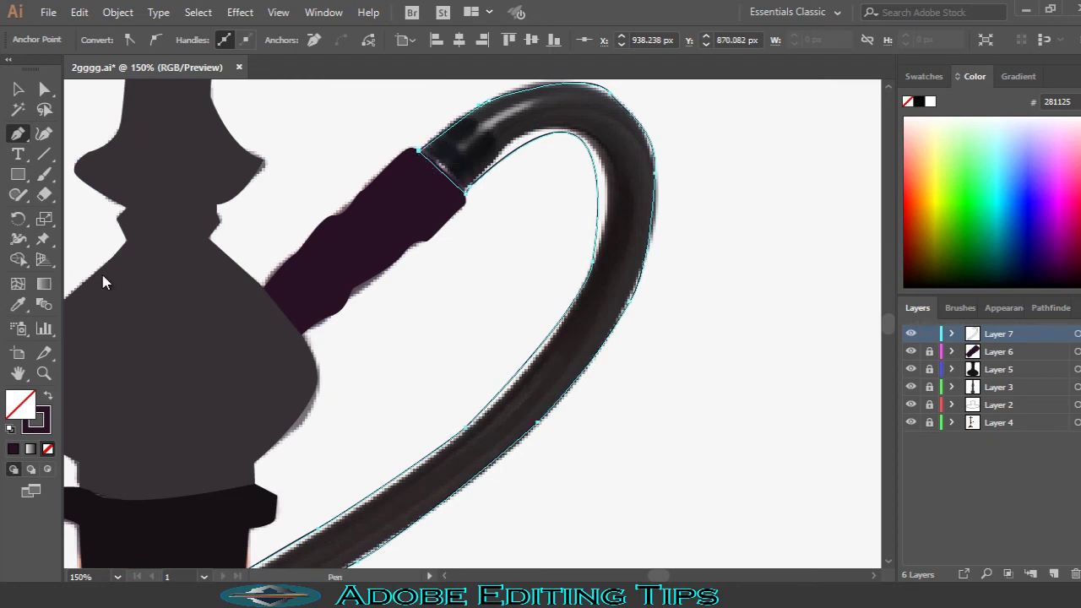
Step: Fill the pipe with sampled dark grey 282626, lock Layer 7 and add Layer 8
left_click(17, 305)
left_click(626, 142)
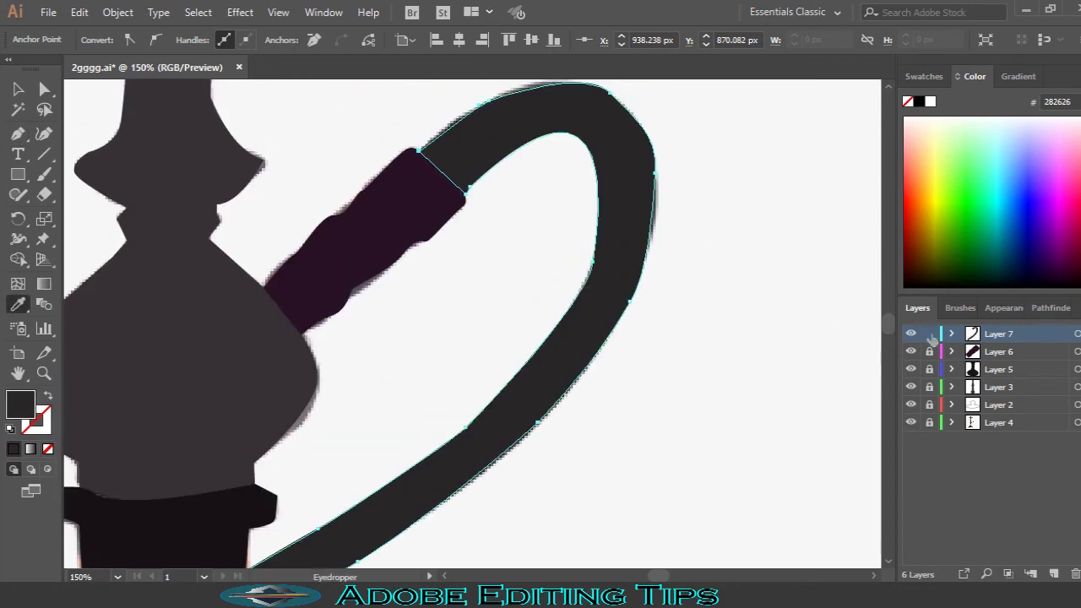
left_click(929, 334)
left_click(1053, 573)
mouse_move(193, 333)
left_mouse_down()
mouse_move(523, 225)
mouse_move(429, 254)
left_mouse_up()
Step: Draw a crescent on the neck's left edge and fill it with the sampled dark stick colour
left_click(49, 396)
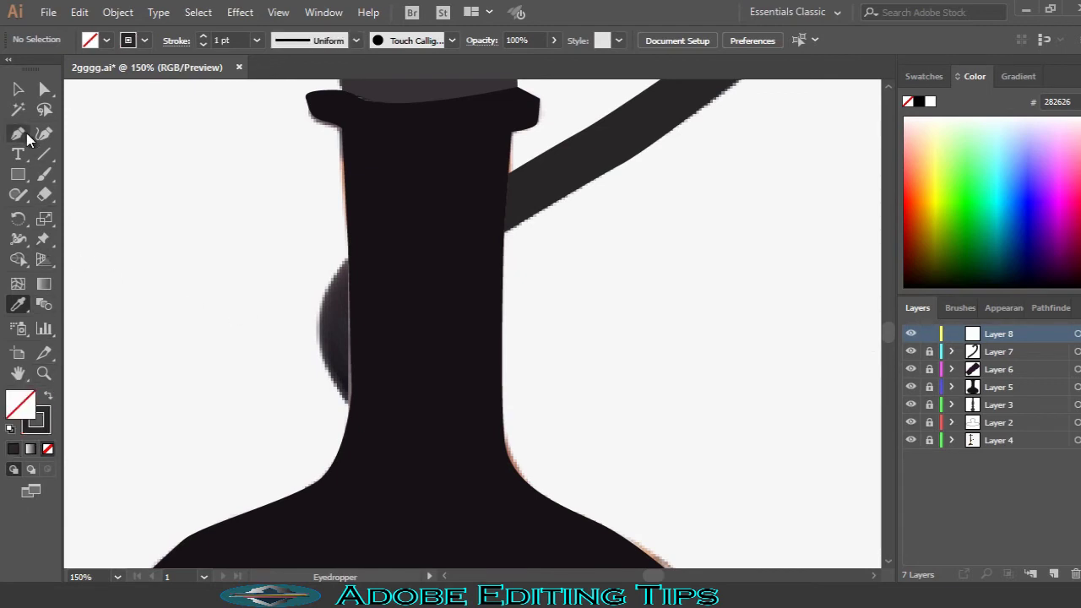
left_click(18, 133)
left_click(347, 260)
left_click(351, 402)
left_click_drag(347, 260, 349, 265)
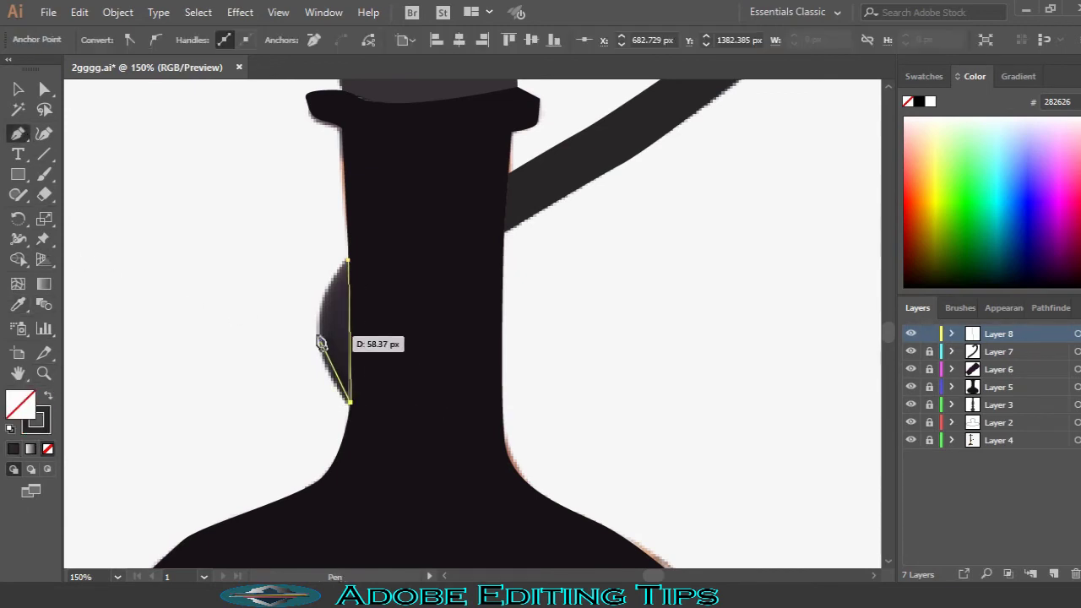
left_click(17, 305)
left_click(521, 181)
key("ctrl+shift+a")
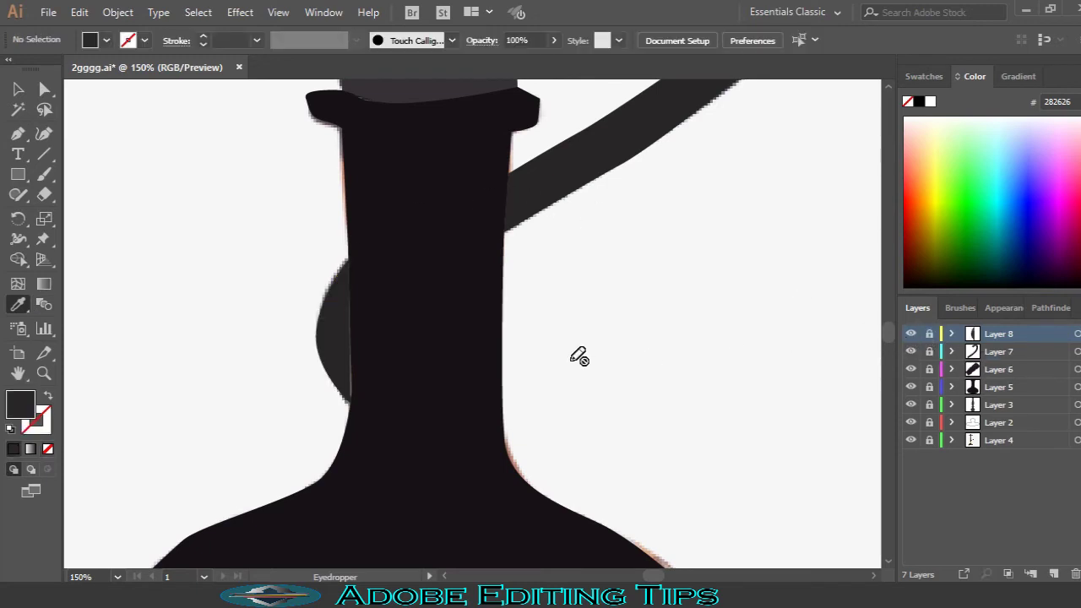
Step: Narrow the crescent to about 26 px wide, lock Layer 8 and add Layer 9
left_click(18, 90)
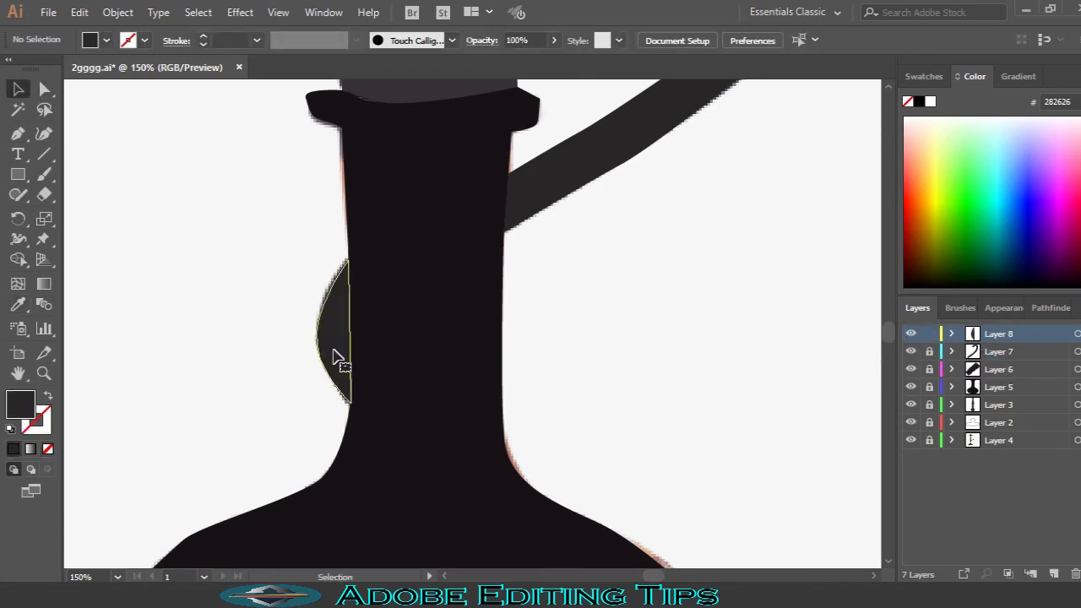
left_click(338, 357)
left_click_drag(355, 332, 358, 337)
left_click(929, 334)
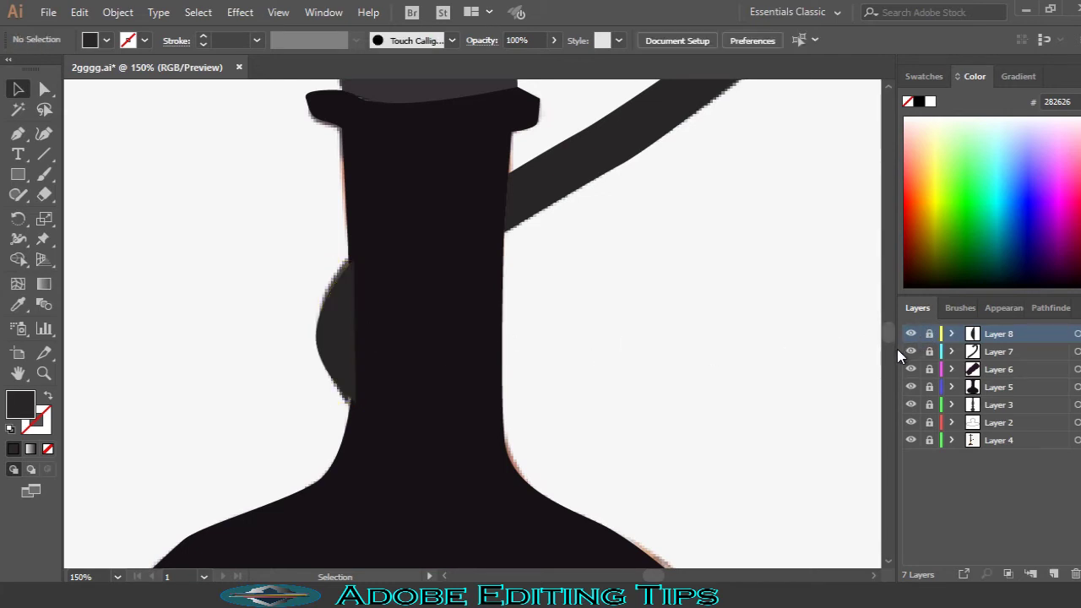
left_click(342, 338)
left_click_drag(357, 333, 353, 334)
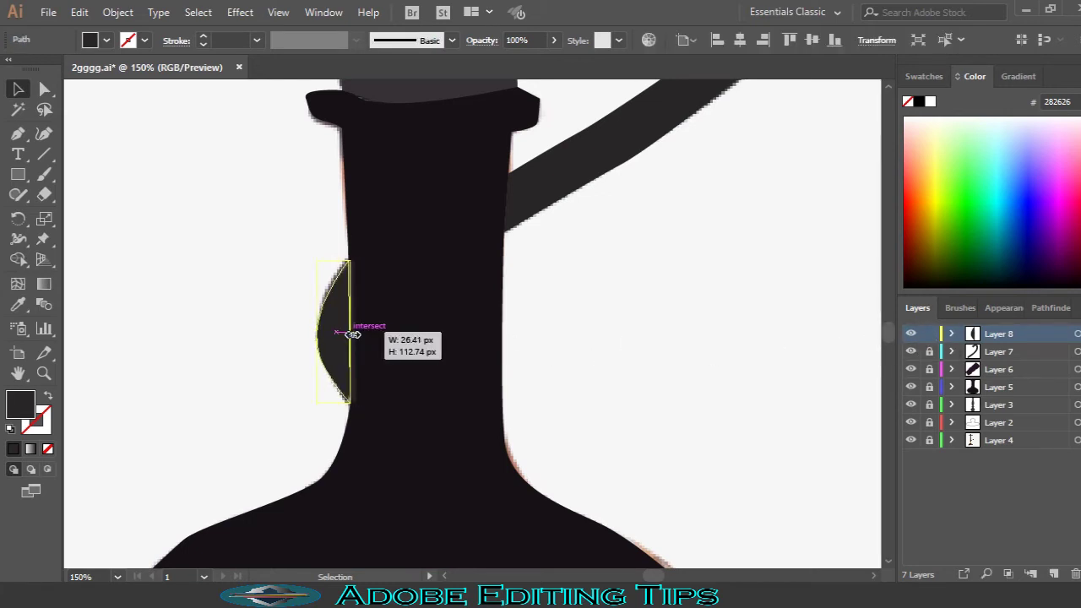
left_click(596, 350)
scroll(597, 350, "down", 5)
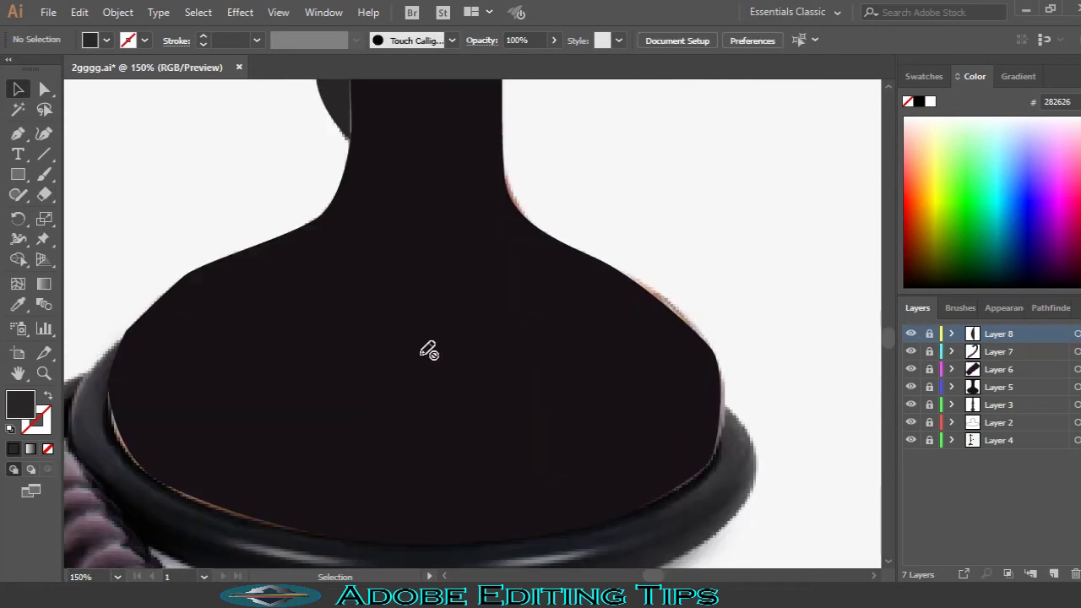
scroll(427, 350, "down", 2)
left_click(1053, 574)
Step: Pen-trace the closed ring around the base bowl, inner and outer rims
key("p")
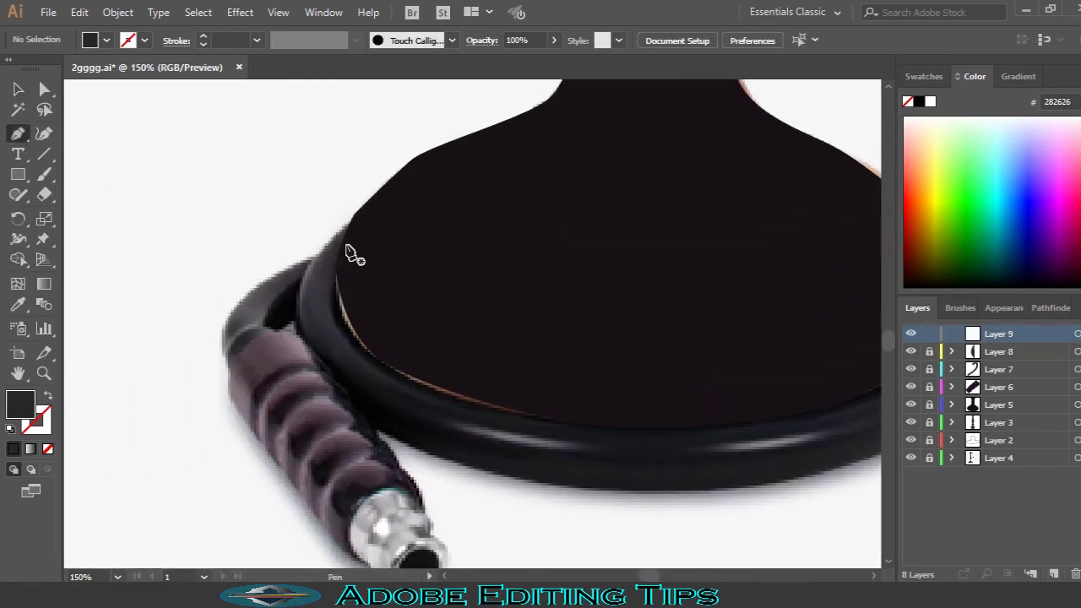
left_click(352, 224)
left_click_drag(336, 317, 354, 344)
left_click_drag(454, 399, 507, 414)
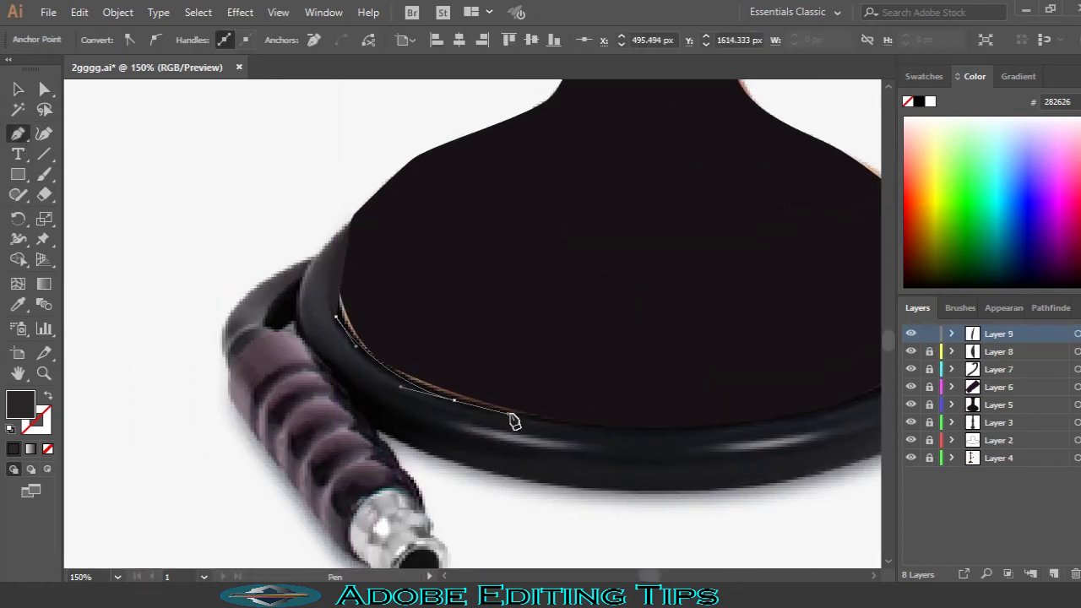
left_click(48, 396)
mouse_move(709, 428)
left_mouse_down()
mouse_move(732, 422)
mouse_move(448, 428)
left_mouse_up()
left_click_drag(559, 391, 592, 373)
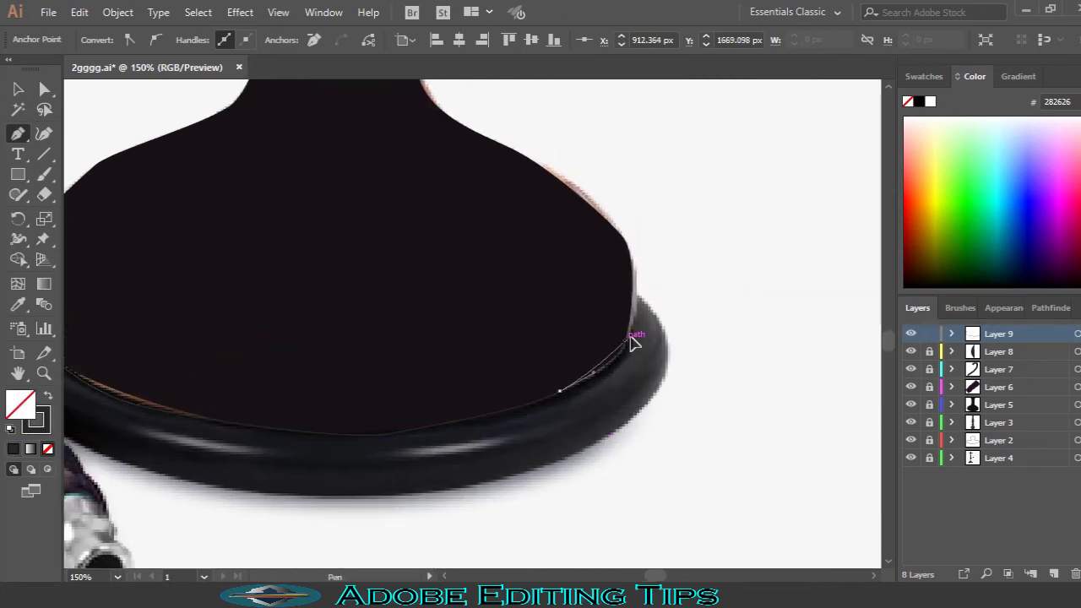
left_click(633, 293)
left_click(668, 380)
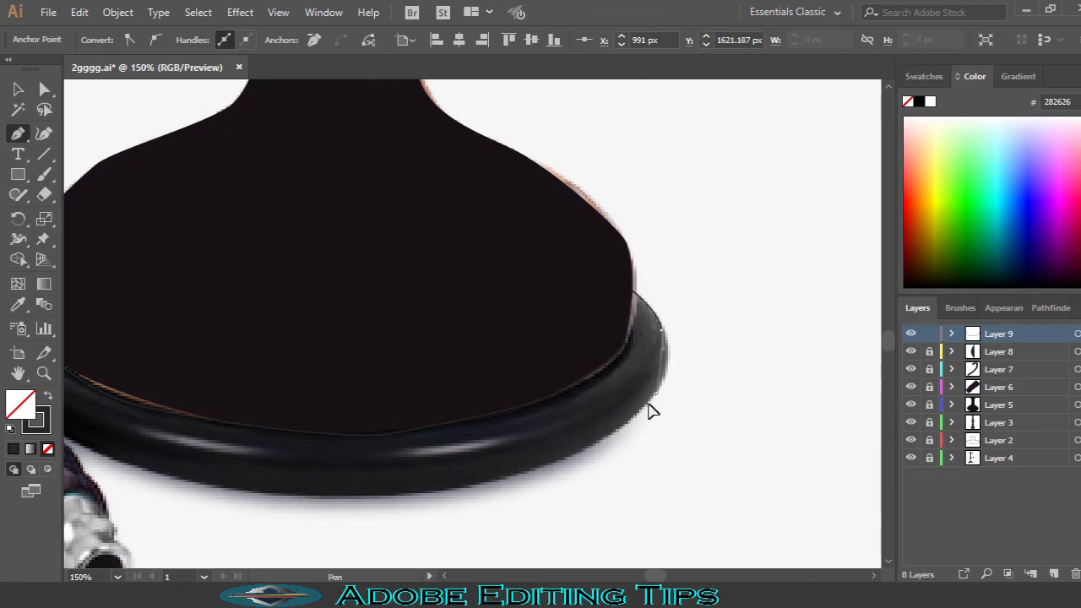
left_click_drag(286, 493, 235, 490)
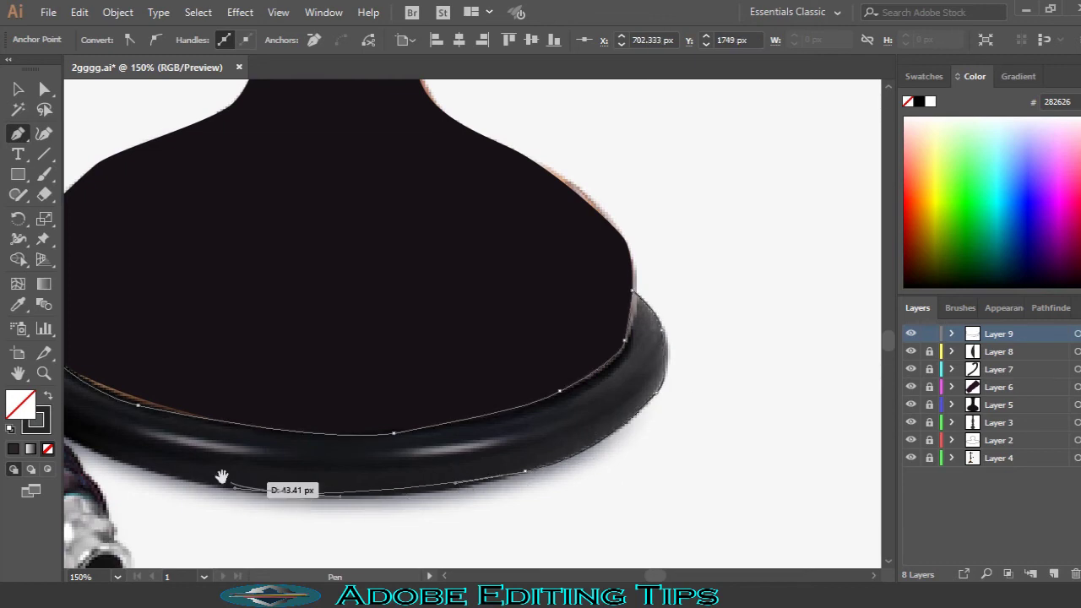
mouse_move(118, 474)
left_mouse_down()
mouse_move(478, 464)
mouse_move(377, 376)
left_mouse_up()
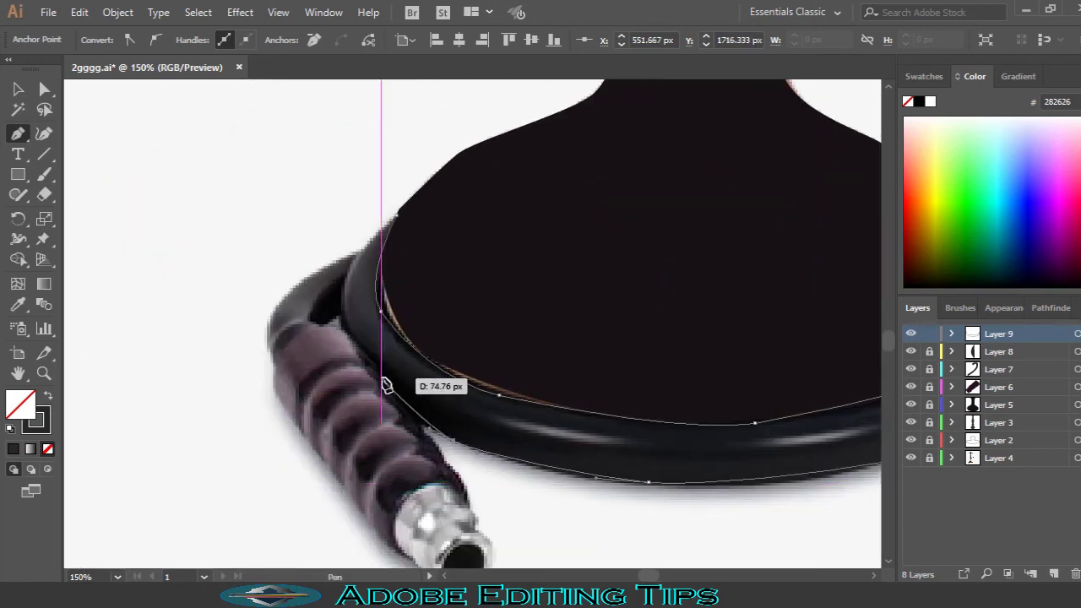
left_click_drag(380, 309, 360, 282)
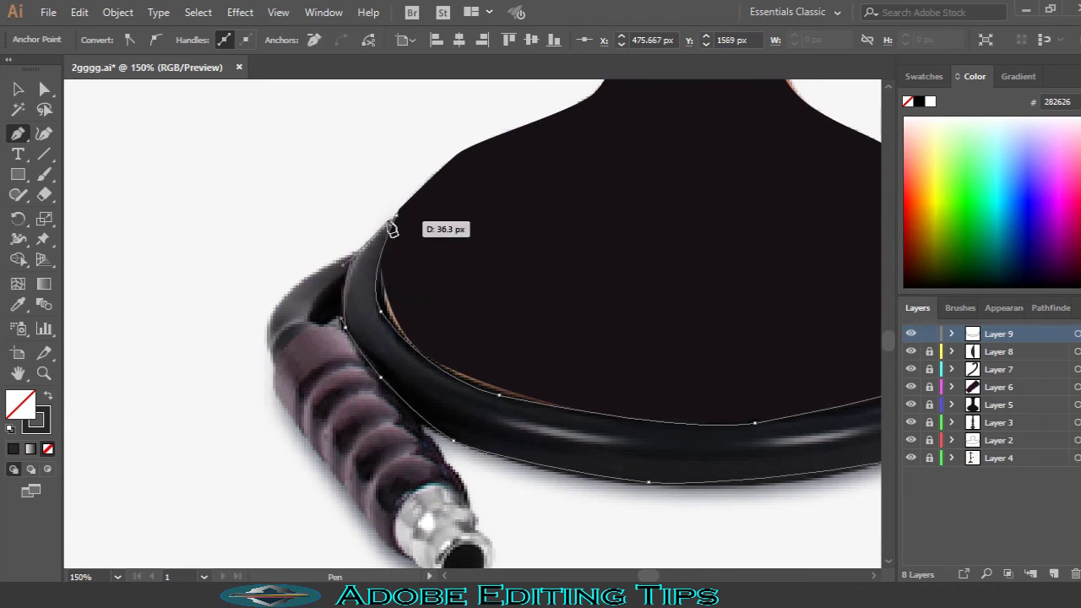
Step: Fill the ring with sampled dark grey 282626 and lock Layer 9
key("i")
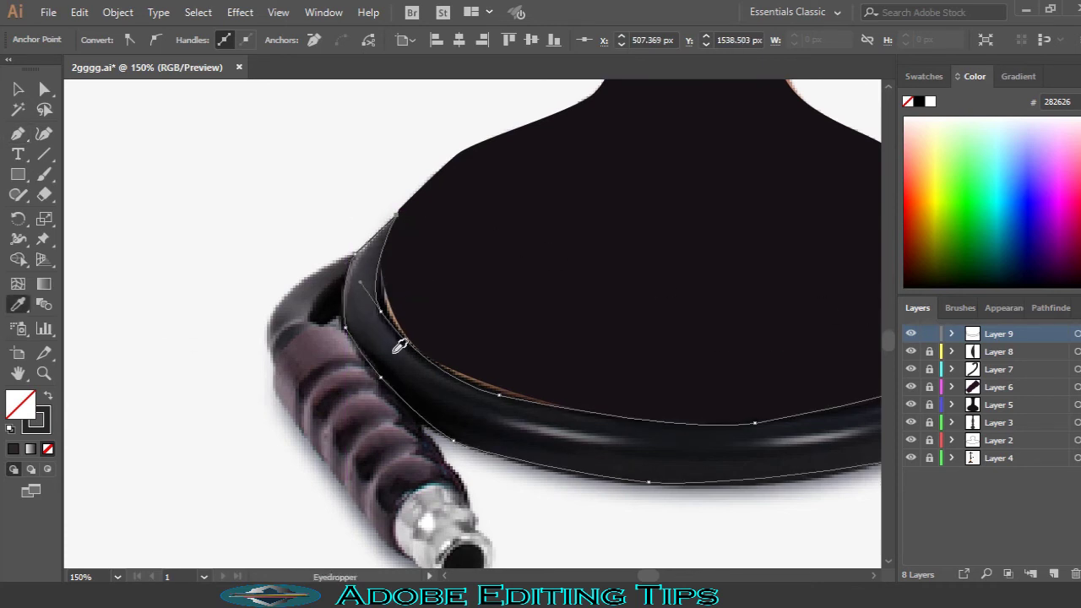
left_click(397, 349)
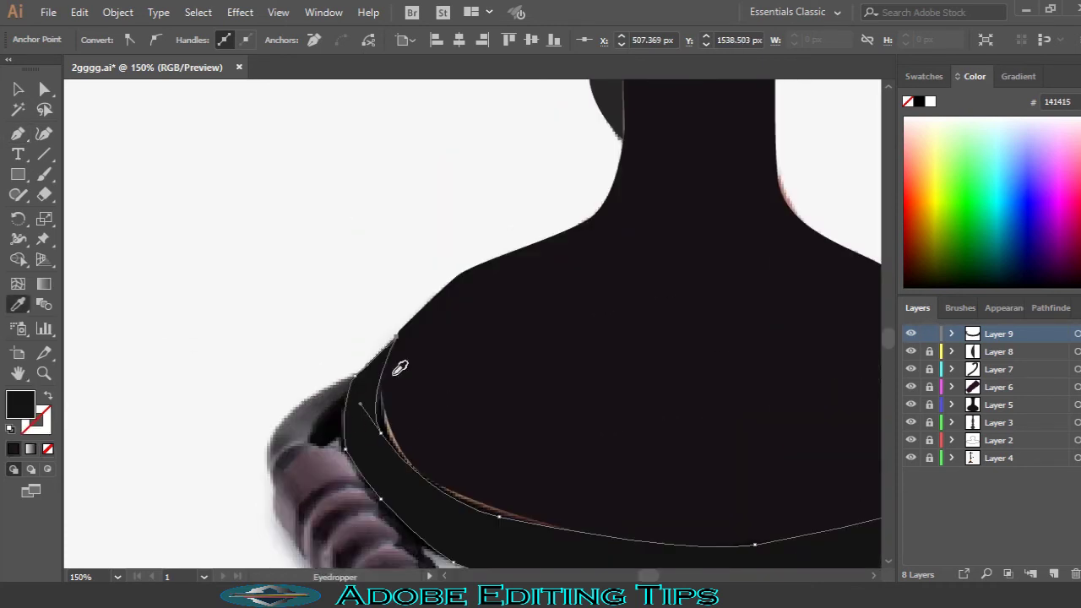
left_click(673, 253)
left_click(929, 333)
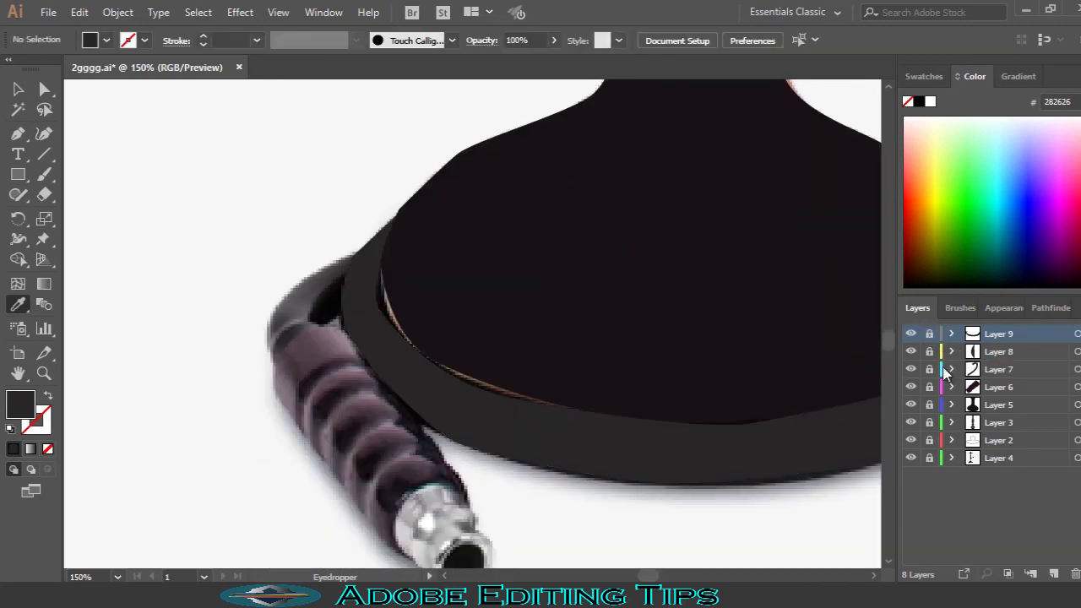
Step: On a new layer, outline the hose piece behind the ring and fill it with sampled dark grey
left_click(1053, 573)
left_click(17, 134)
left_click(48, 395)
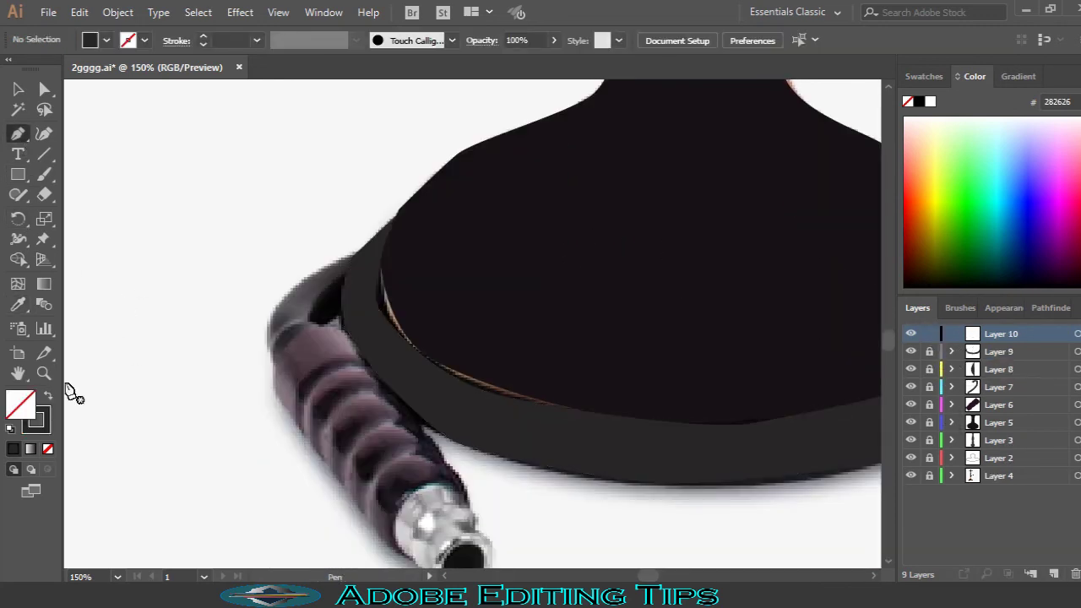
left_click(348, 253)
left_click(271, 318)
left_click_drag(271, 355, 315, 336)
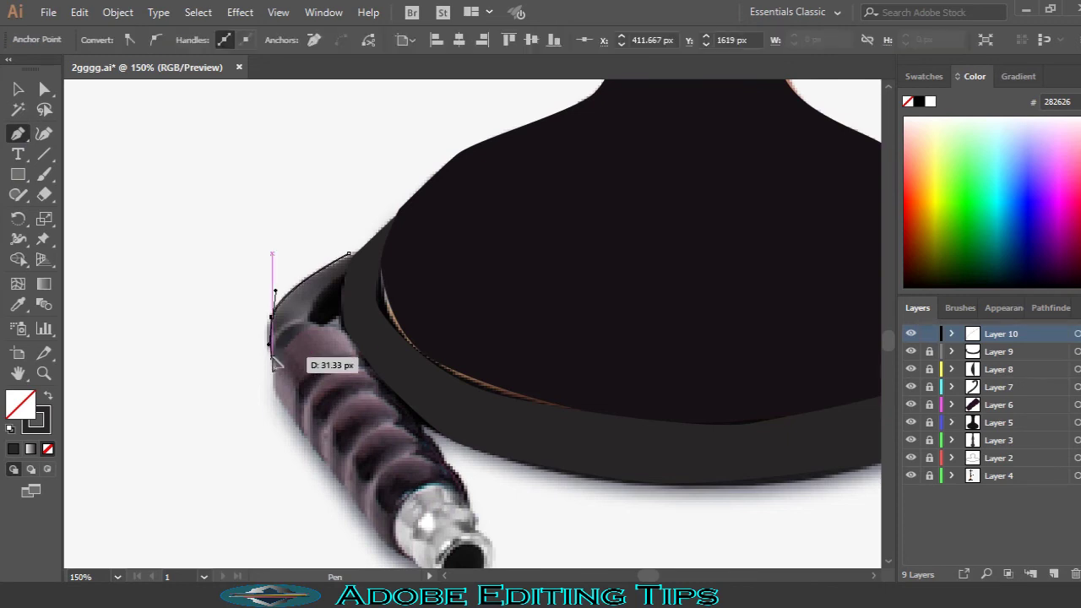
left_click(335, 320)
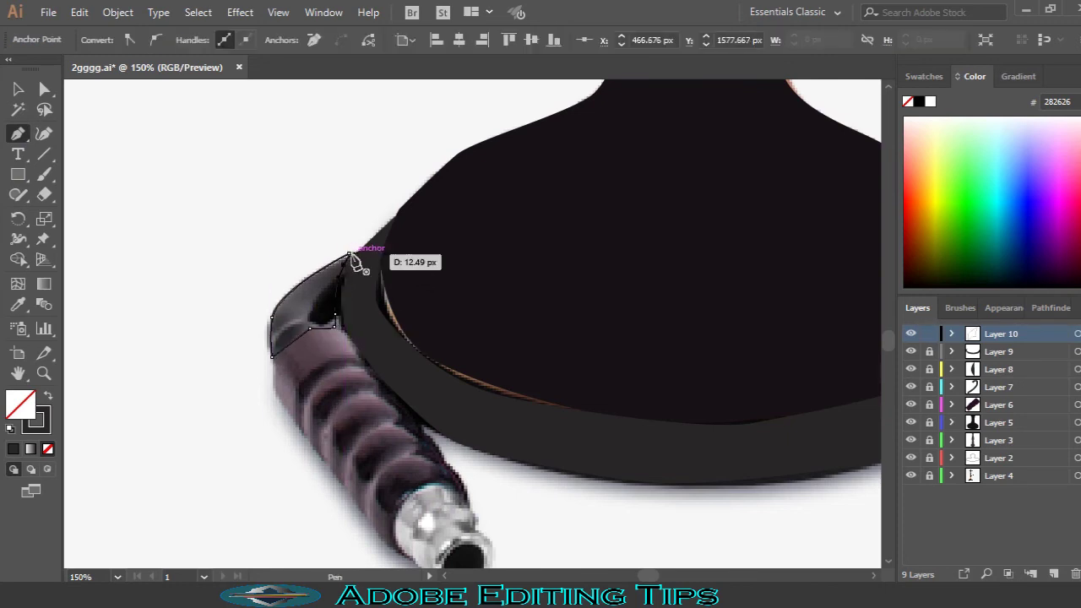
left_click(349, 254)
left_click(20, 306)
left_click(371, 333)
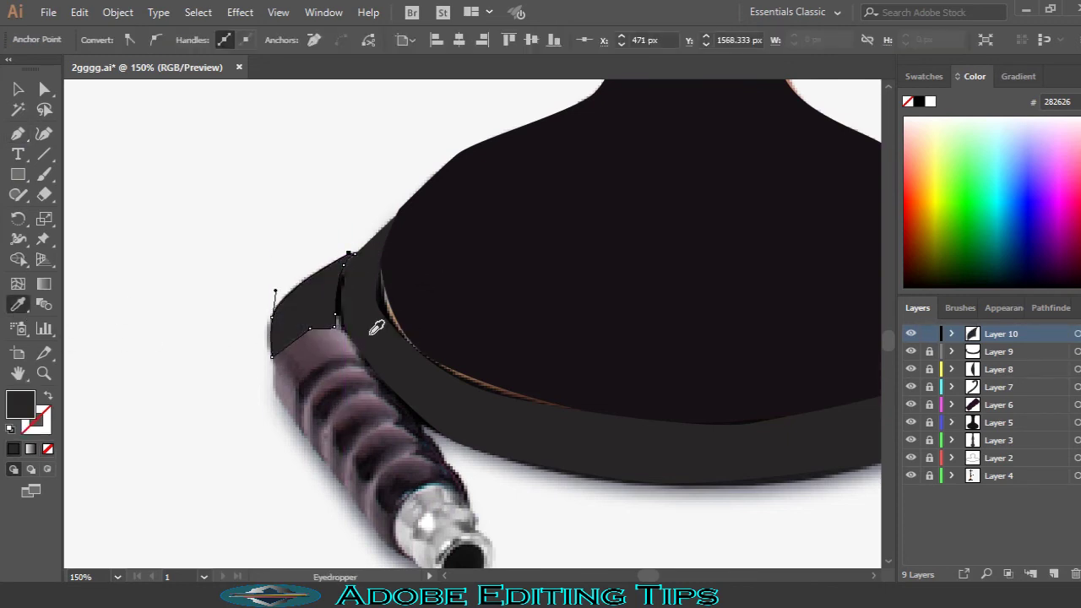
key("ctrl+shift+a")
Step: On another new layer, trace the ribbed grip's left edge, top and right edge
left_click(1054, 574)
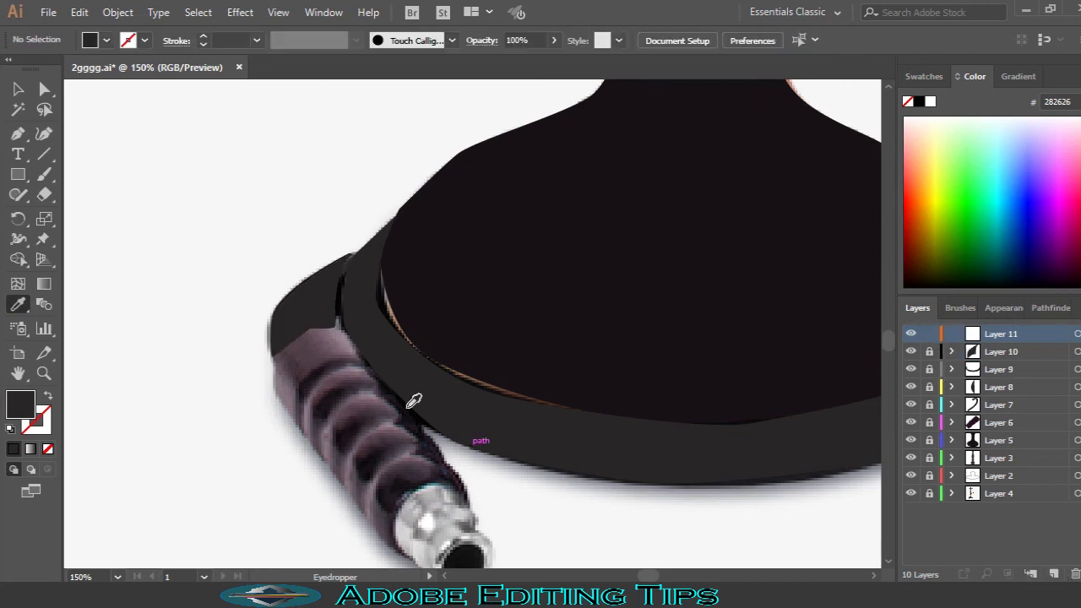
key("p")
key("shift+x")
scroll(215, 422, "down", 2)
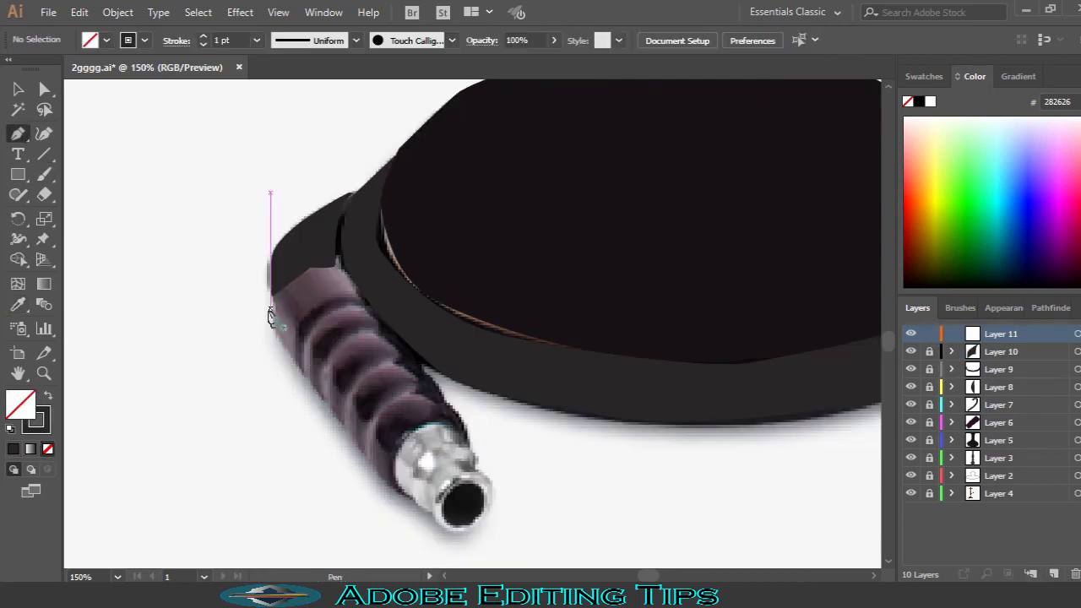
left_click(291, 361)
left_click(274, 295)
left_click(308, 269)
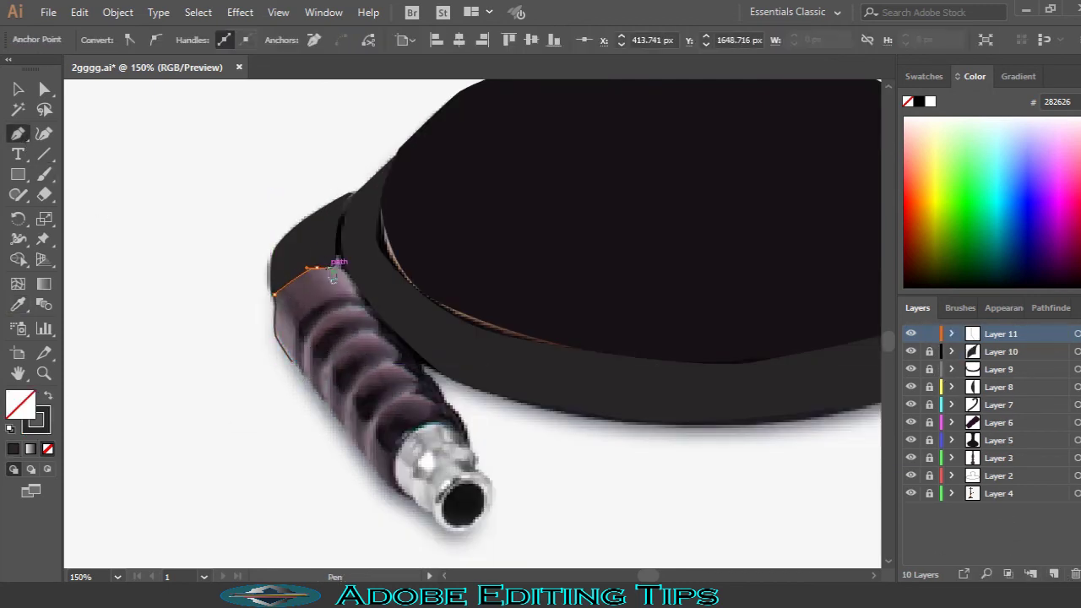
left_click(354, 288)
left_click(381, 324)
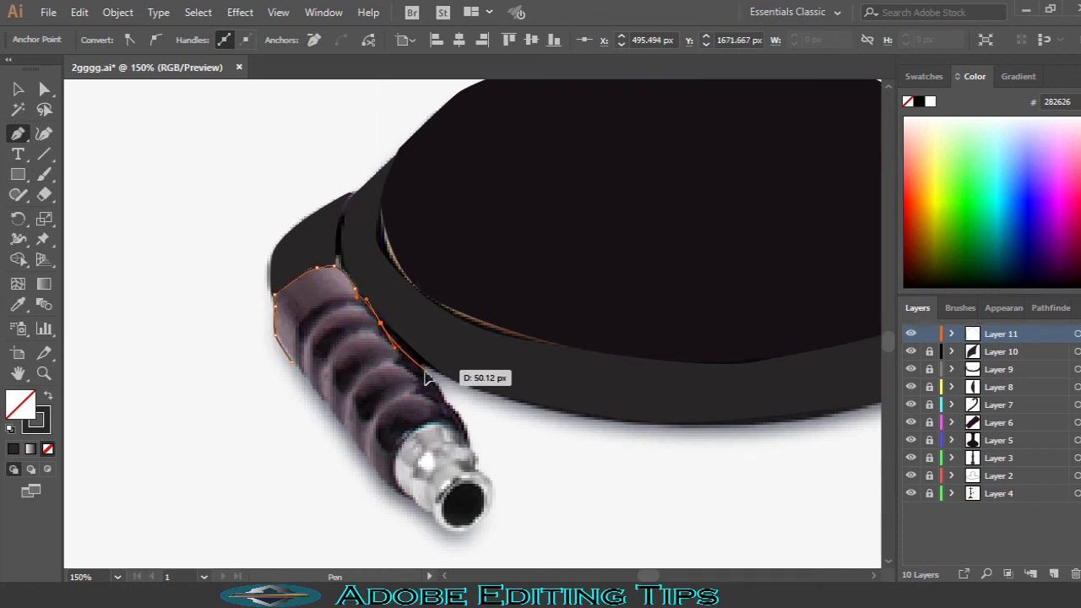
left_click(425, 372)
Step: Close the grip outline around its fitting end, fill it dark purple 3c2e34, and lock Layer 11
left_click(447, 403)
left_click(471, 440)
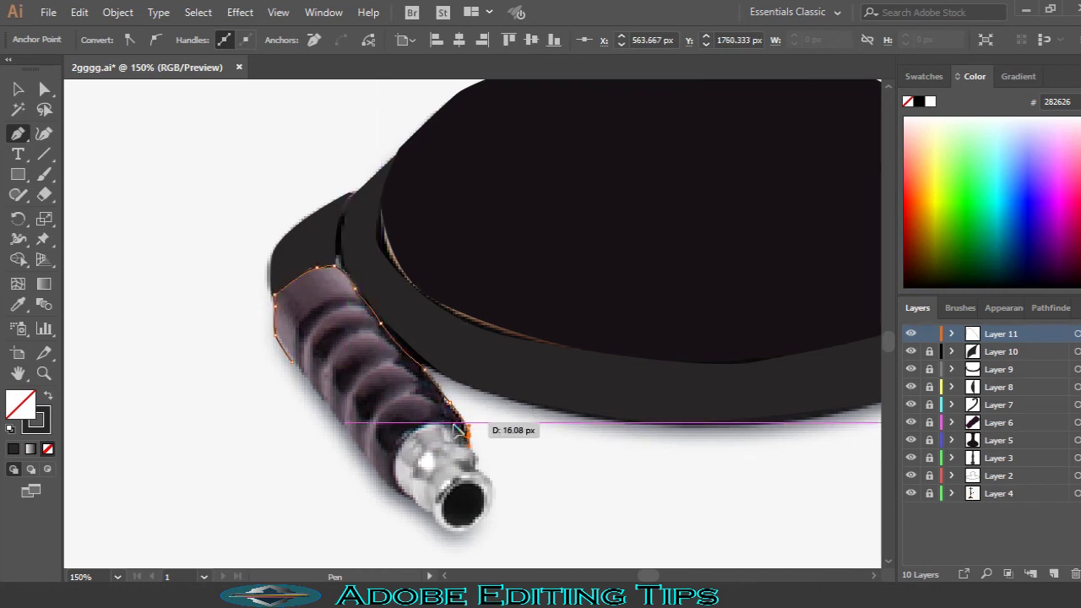
left_click(411, 432)
left_click(395, 463)
left_click(412, 499)
left_click(361, 446)
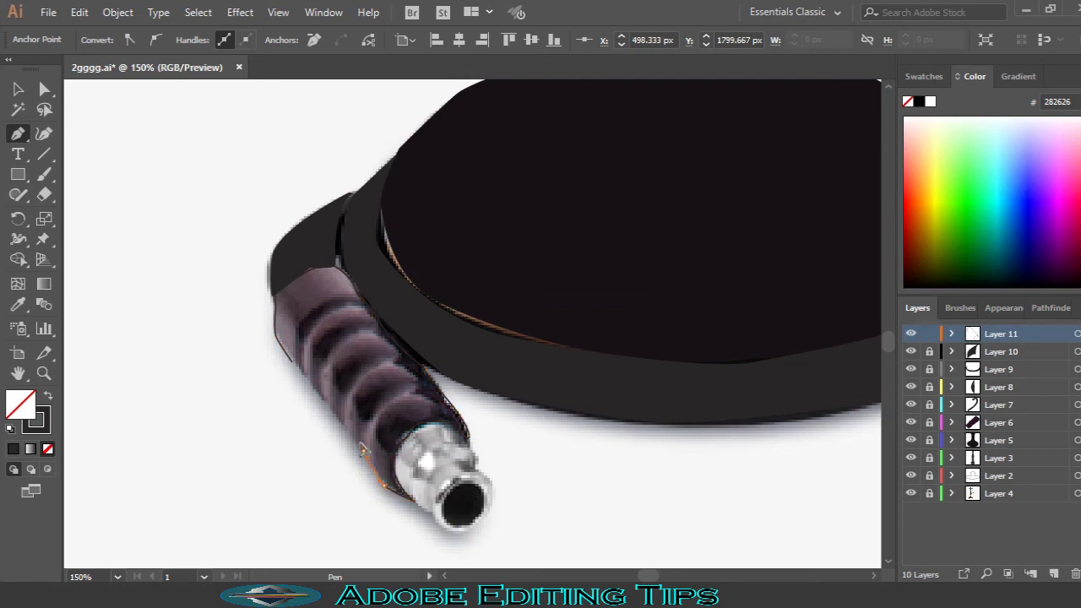
left_click(310, 380)
key("i")
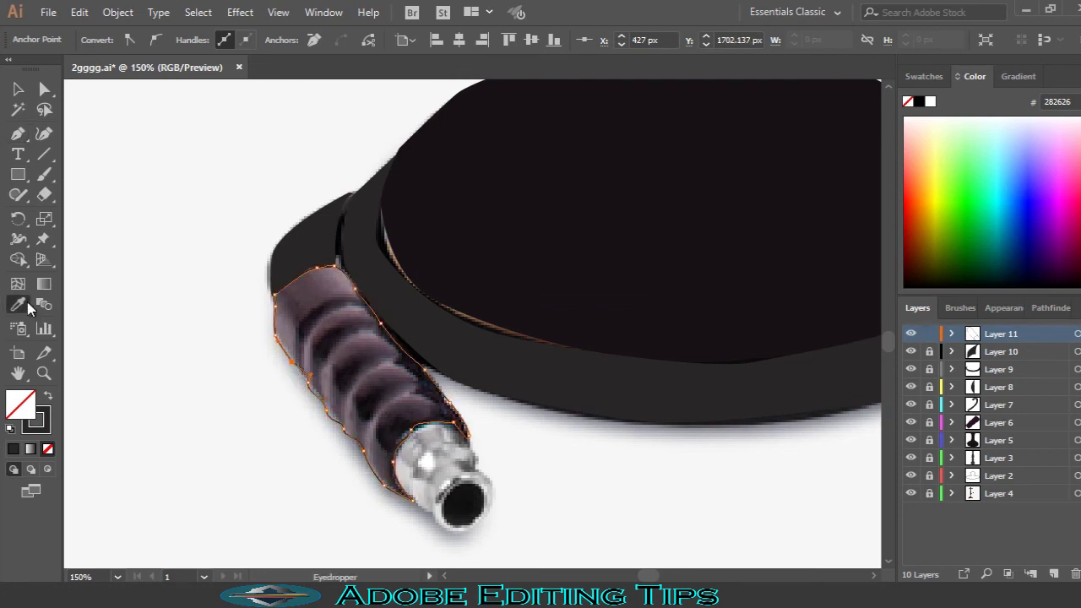
left_click(355, 353)
left_click(930, 333)
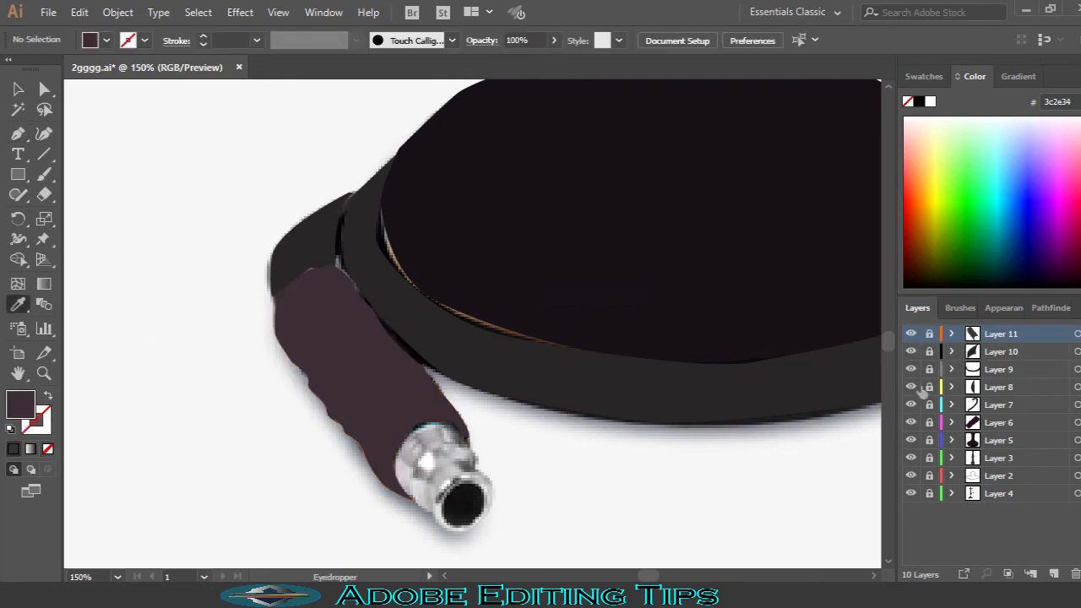
Step: On new Layer 12, trace the metal hose tip as an unfilled closed outline
left_click(1053, 574)
key("p")
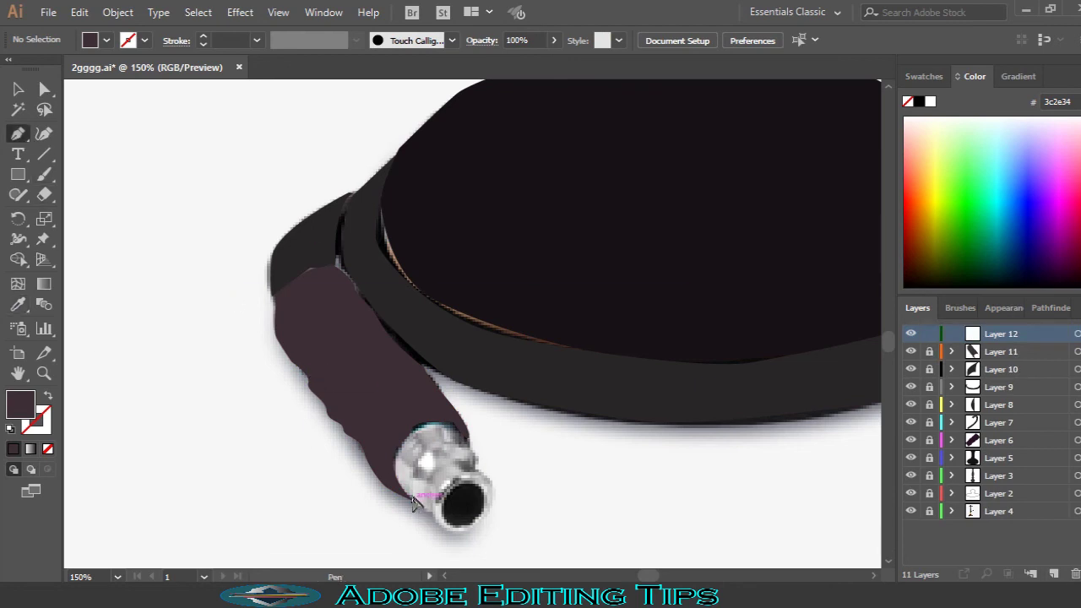
left_click(404, 446)
left_click(431, 422)
left_click(466, 436)
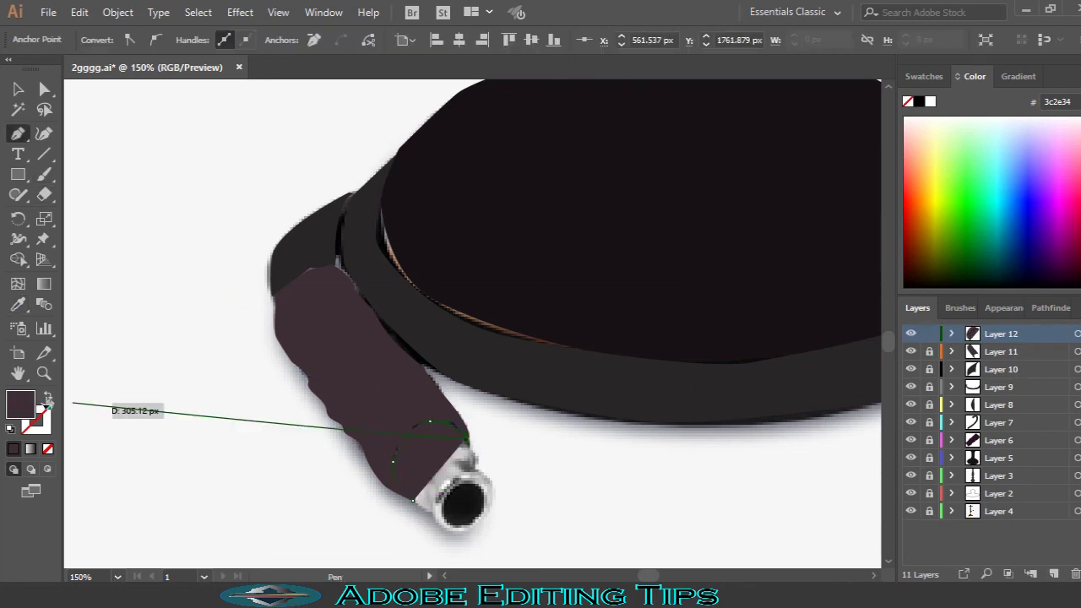
key("shift+x")
left_click_drag(497, 488, 476, 471)
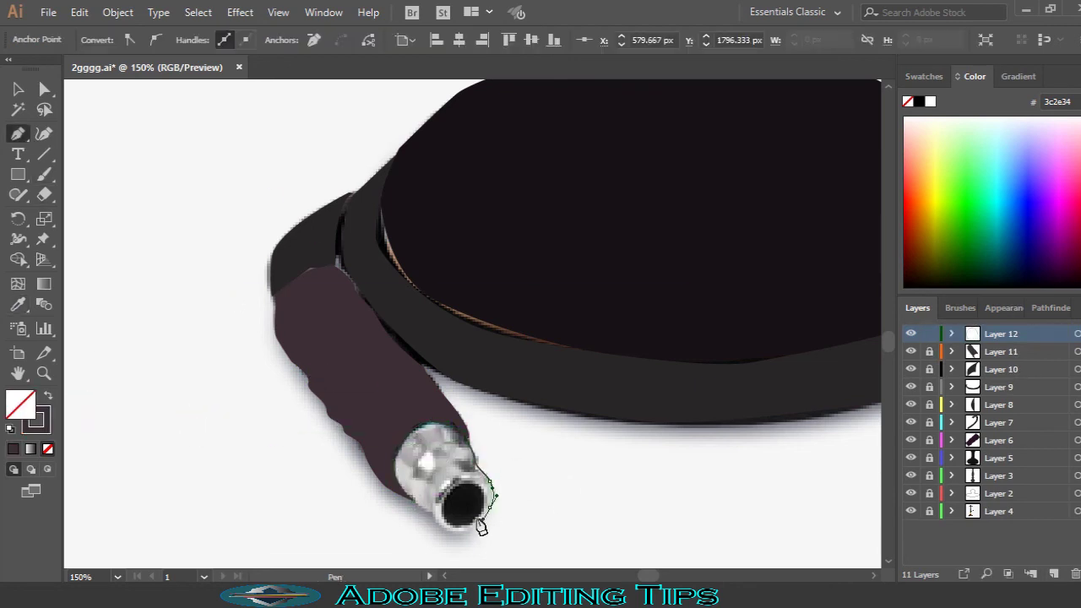
left_click(452, 528)
left_click(412, 500)
Step: Fill the tip with sampled light grey cac9c9, lock Layer 12, and zoom out
left_click(18, 304)
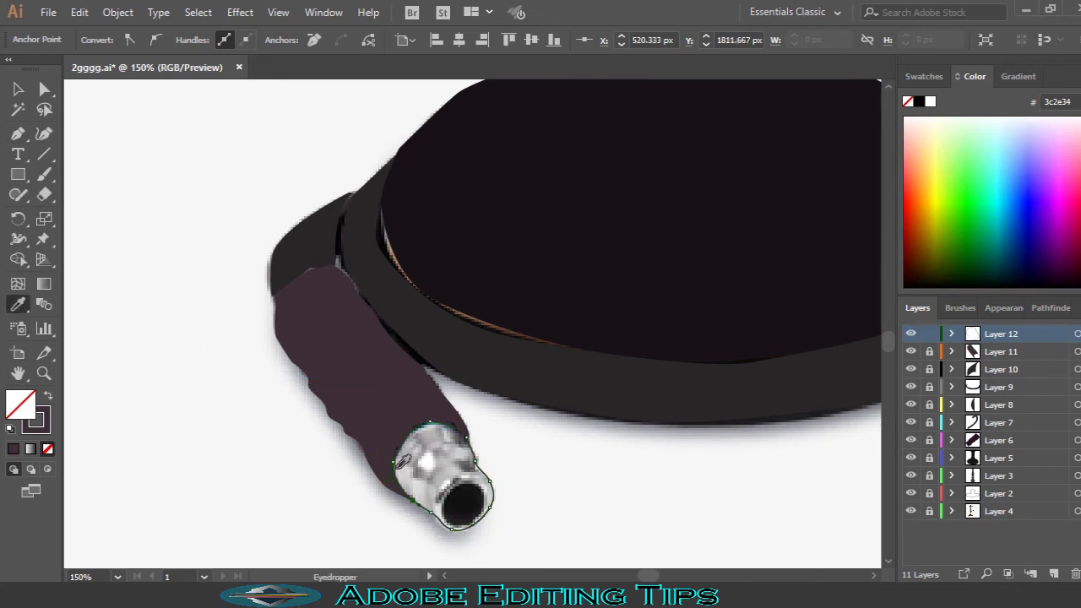
left_click(457, 471)
left_click(929, 333)
scroll(797, 389, "up", 2)
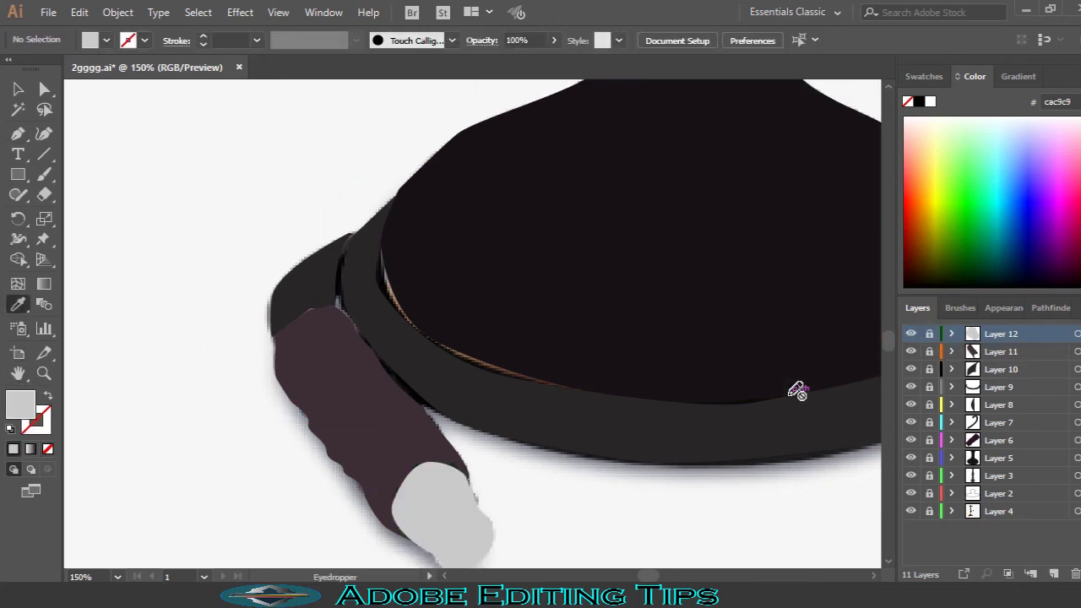
key("ctrl+minus")
key("ctrl+minus")
key("ctrl+minus")
scroll(706, 257, "up", 5)
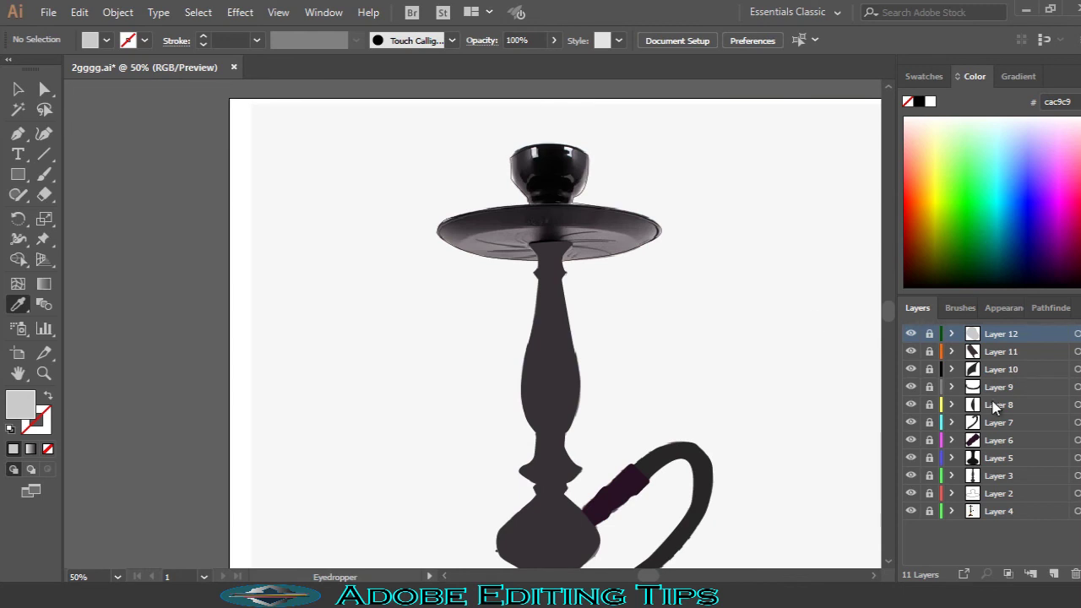
Step: Unlock Layer 2 and recolour the bowl-and-plate shape with the stem's dark grey 363136
left_click(1010, 494)
left_click(929, 493)
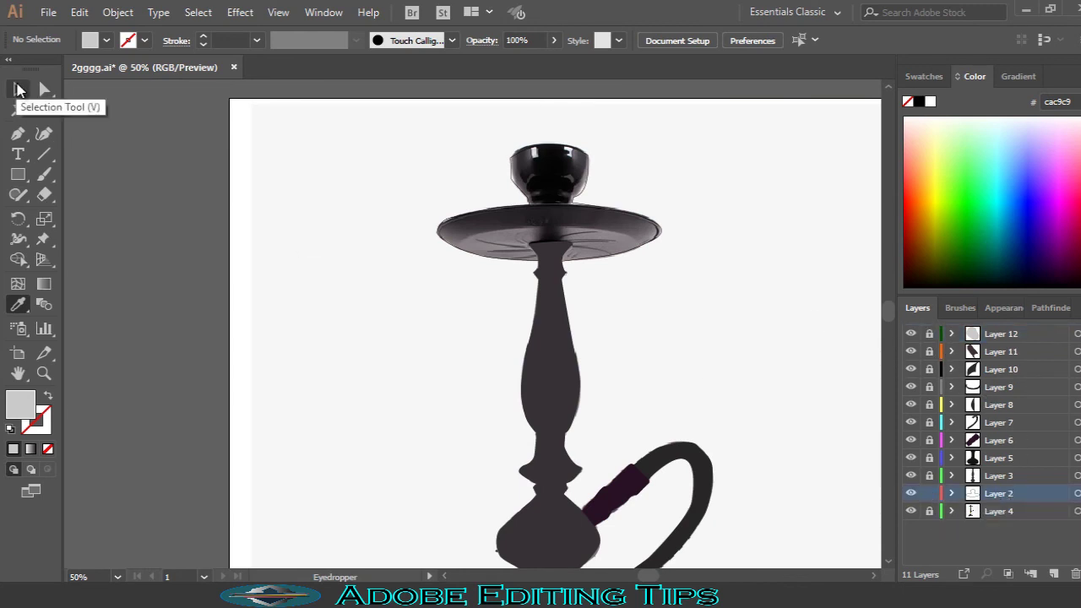
left_click(18, 88)
left_click(587, 209)
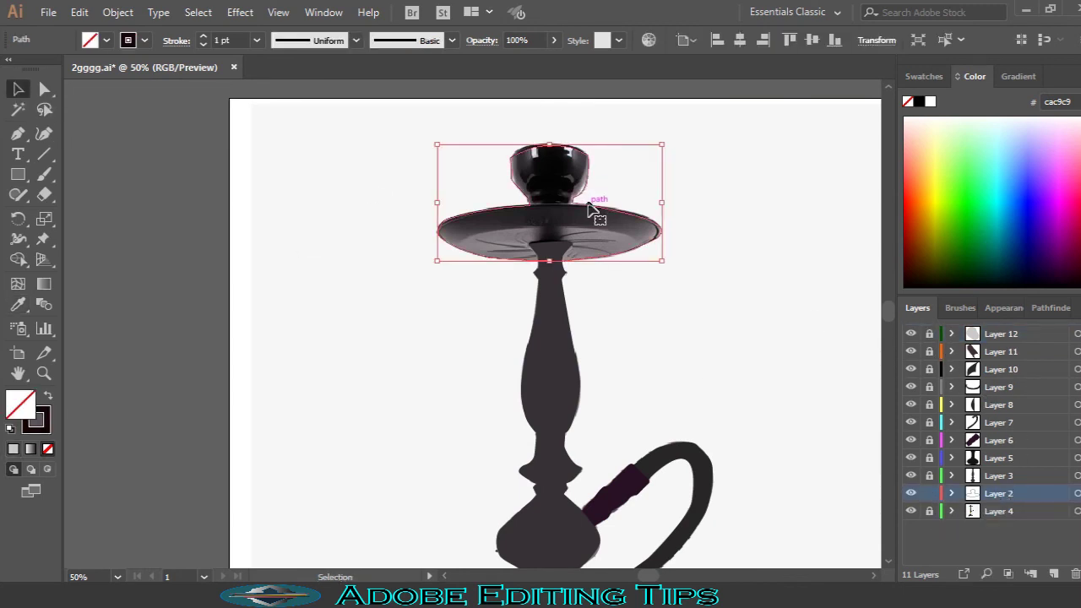
left_click(17, 304)
left_click(554, 349)
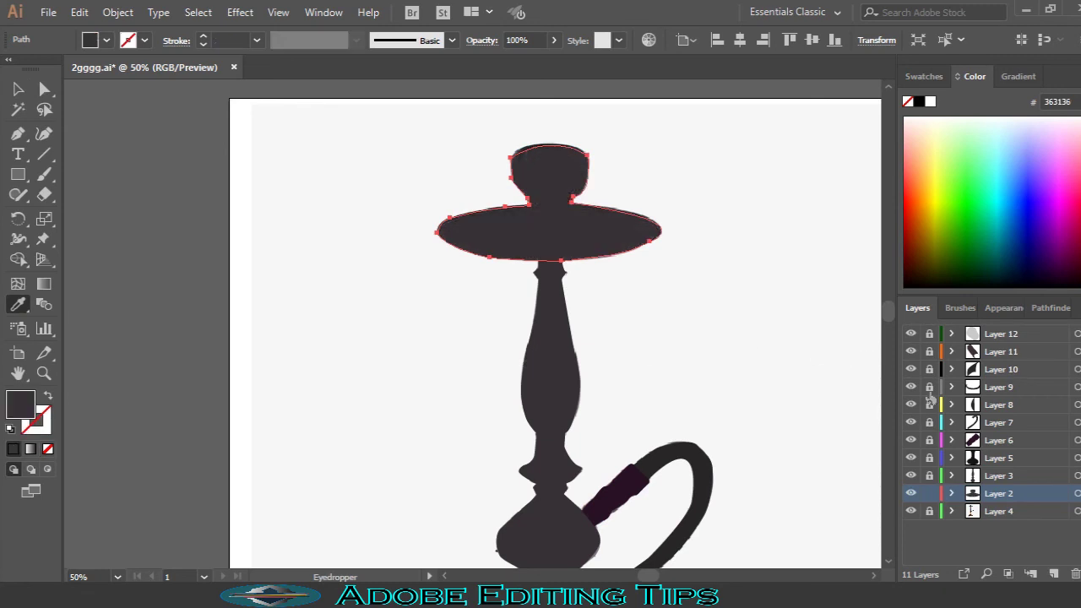
key("ctrl+shift+a")
Step: Delete the reference photo layer, leaving only vector shapes on the white artboard
scroll(786, 364, "down", 5)
left_click(942, 512)
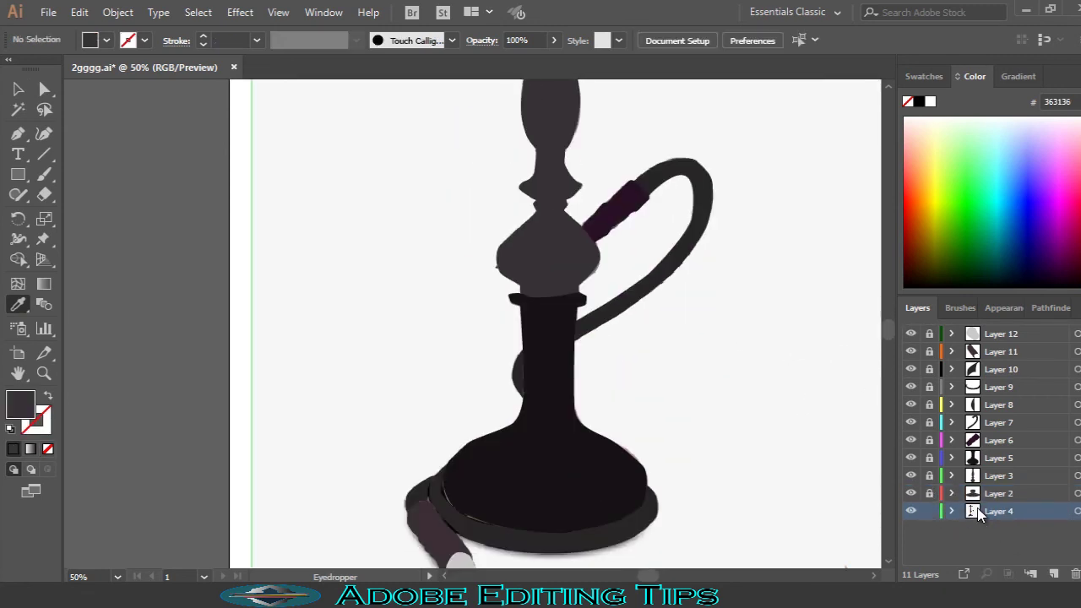
left_click(1075, 573)
scroll(777, 446, "down", 3)
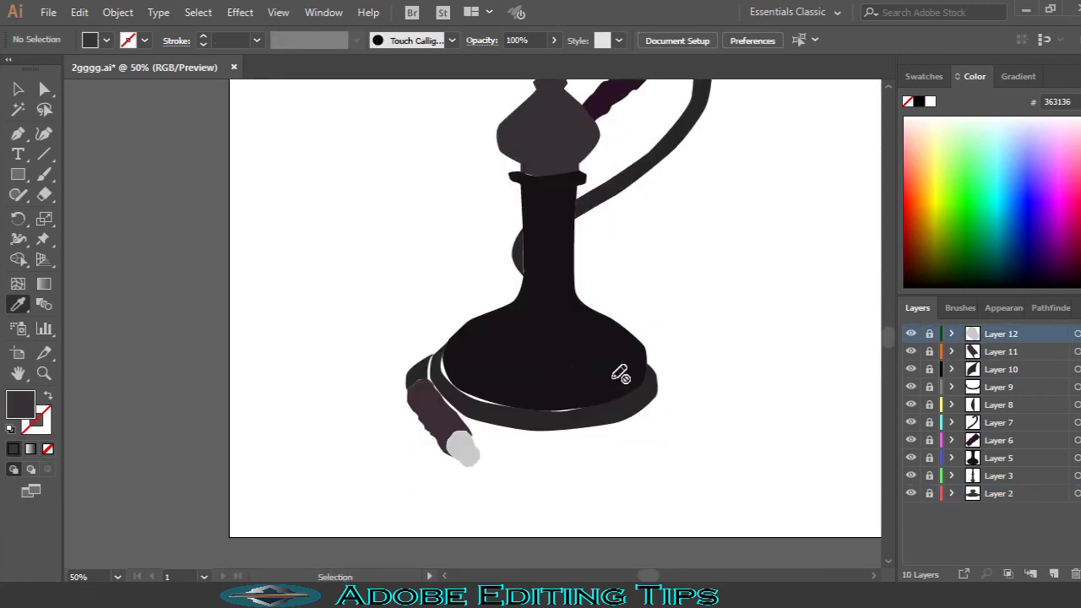
key("ctrl+minus")
key("ctrl+minus")
key("ctrl+minus")
key("ctrl+plus")
Step: Select all hookah shapes, scale them up slightly, and centre them on the artboard
scroll(617, 369, "up", 3)
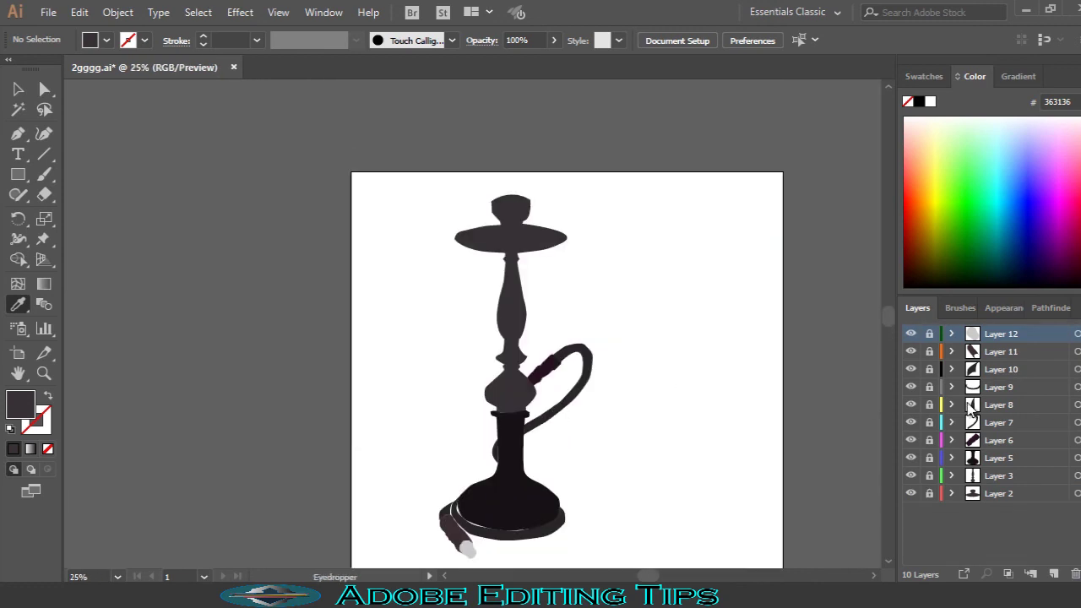
left_click_drag(354, 171, 639, 566)
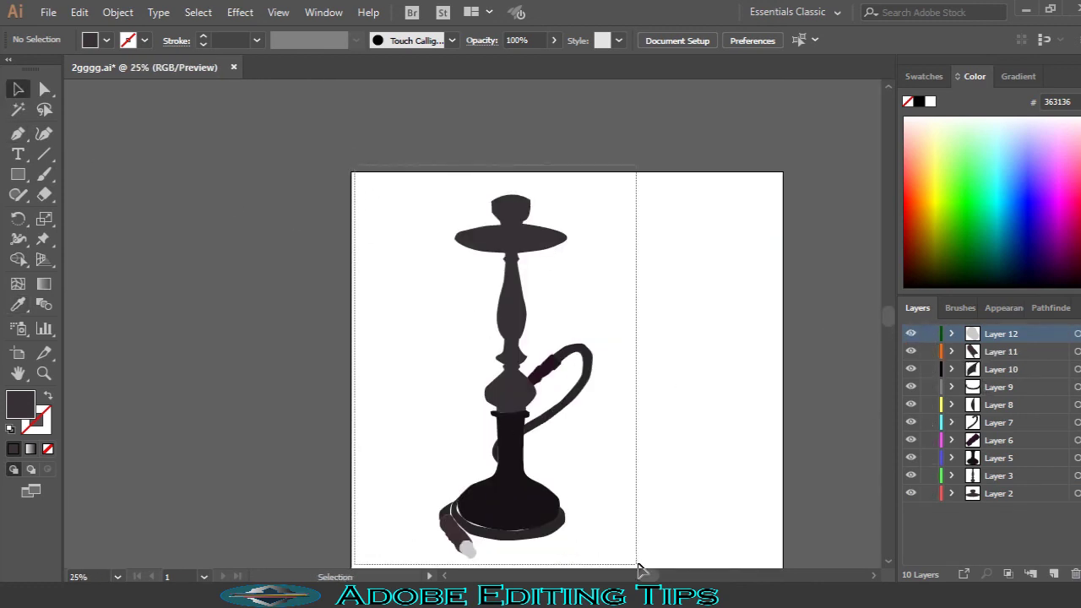
scroll(622, 499, "down", 3)
left_click_drag(597, 439, 608, 476)
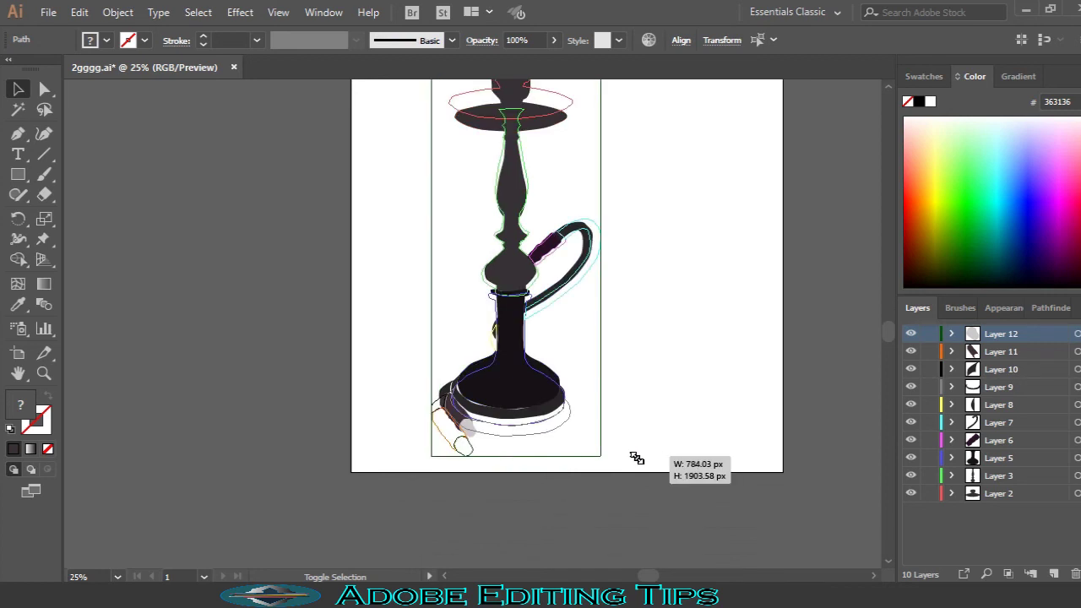
scroll(603, 379, "up", 3)
left_click_drag(526, 402, 581, 409)
scroll(735, 398, "down", 2)
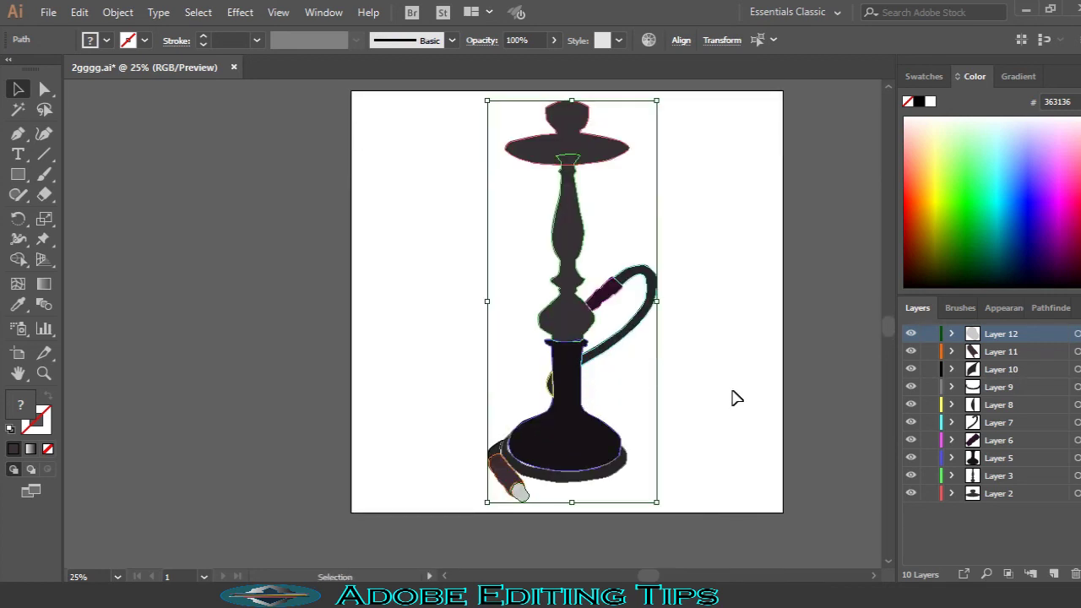
Step: Lock every layer except the top one and inspect the black bottle shape
left_click(933, 341, "alt")
left_click(820, 420)
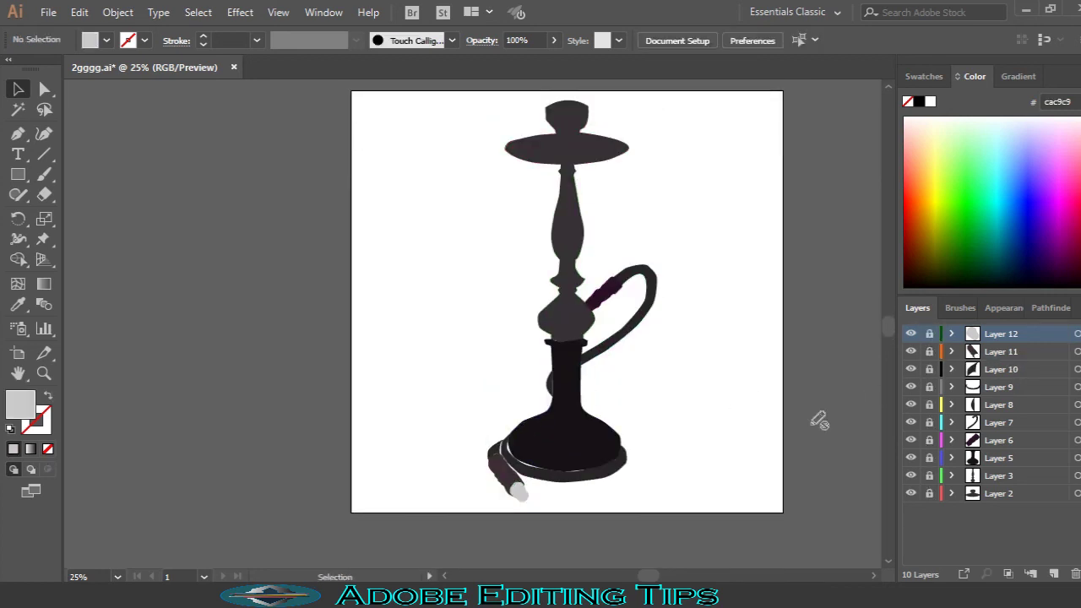
key("ctrl+=")
left_click(999, 461)
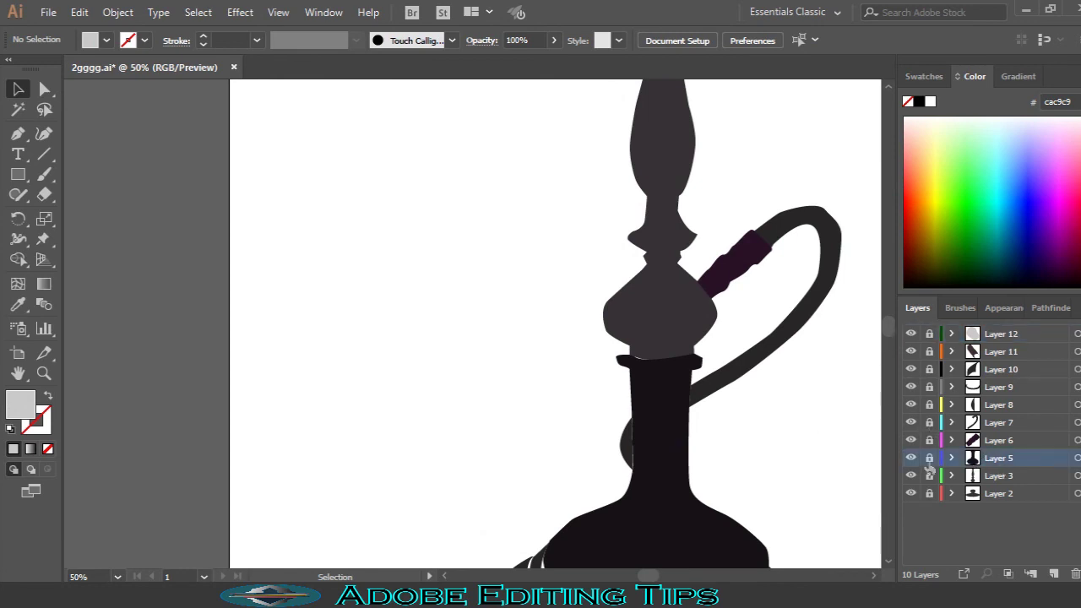
left_click(655, 366)
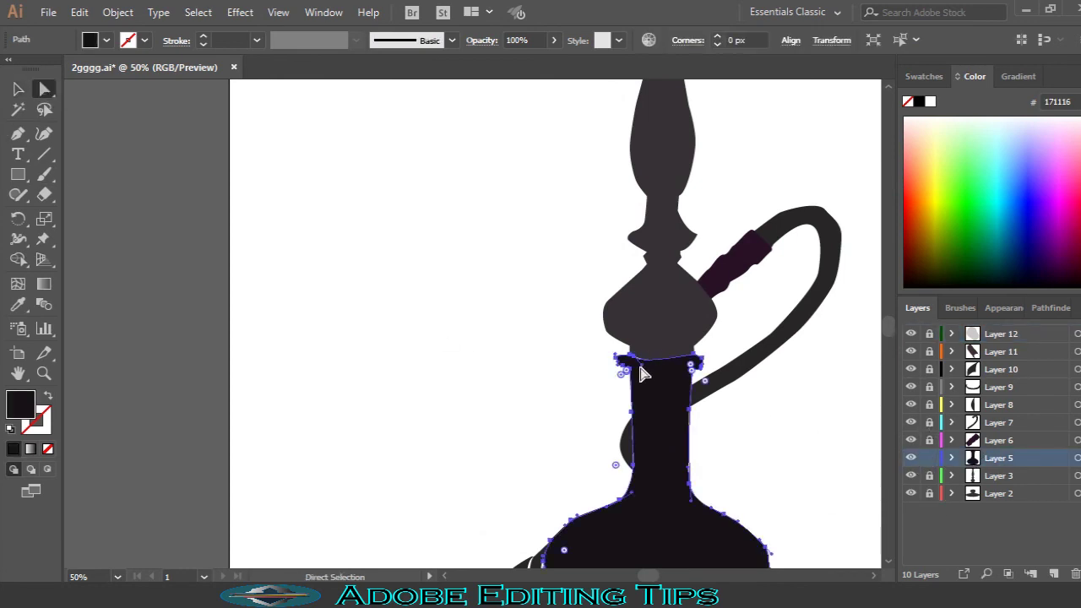
scroll(680, 377, "up", 5)
scroll(679, 379, "down", 5)
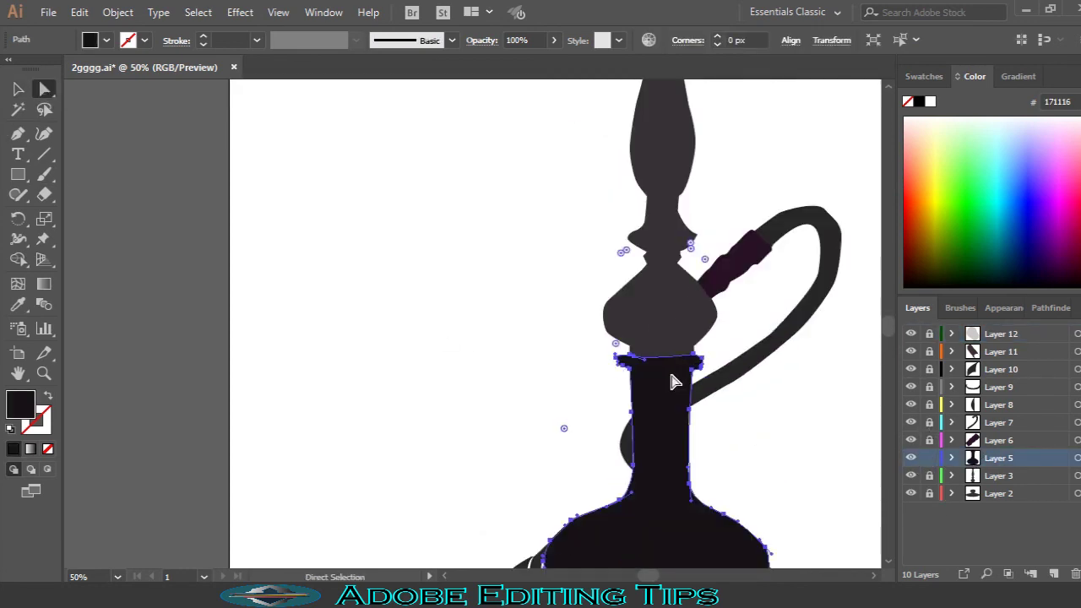
left_click(827, 442)
key("b")
scroll(575, 381, "down", 3)
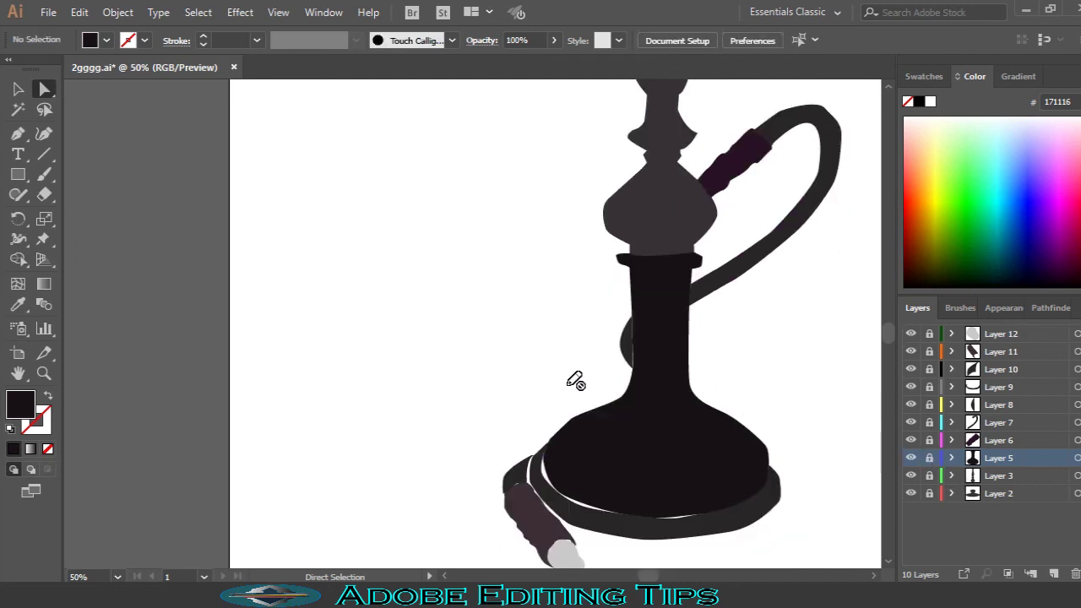
scroll(575, 381, "down", 2)
Step: Check and lock the base rim's layer, review the hose layers, and zoom out to the whole hookah
left_click(940, 391)
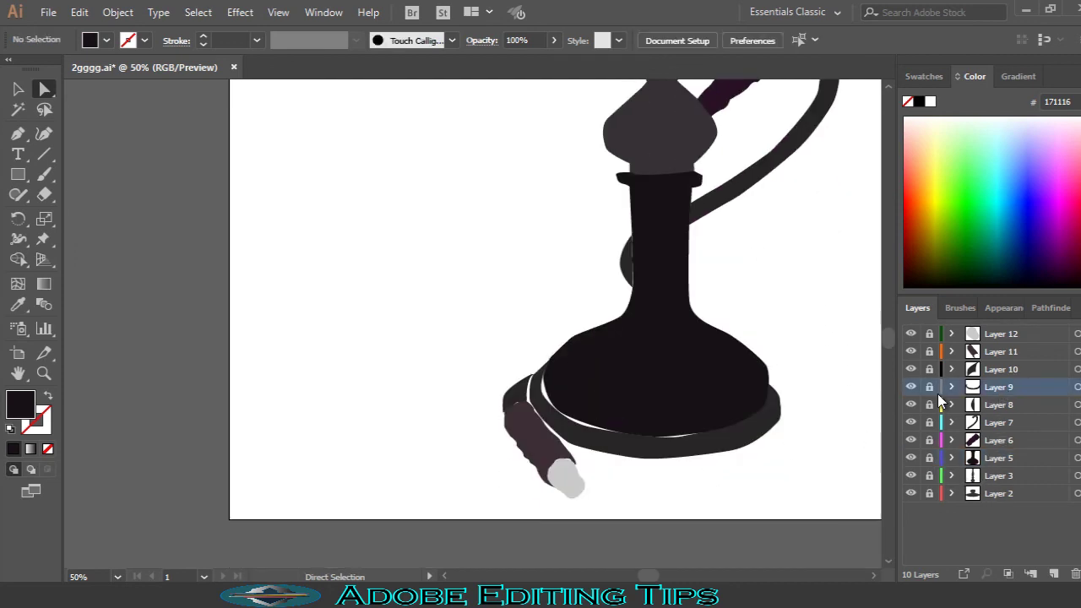
left_click(689, 445)
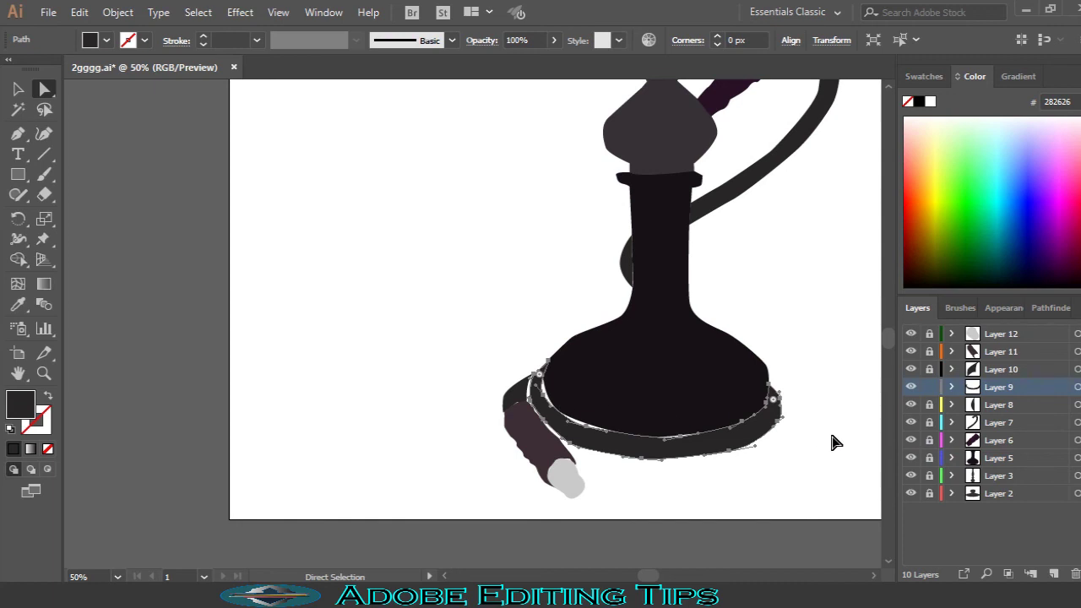
left_click(929, 387)
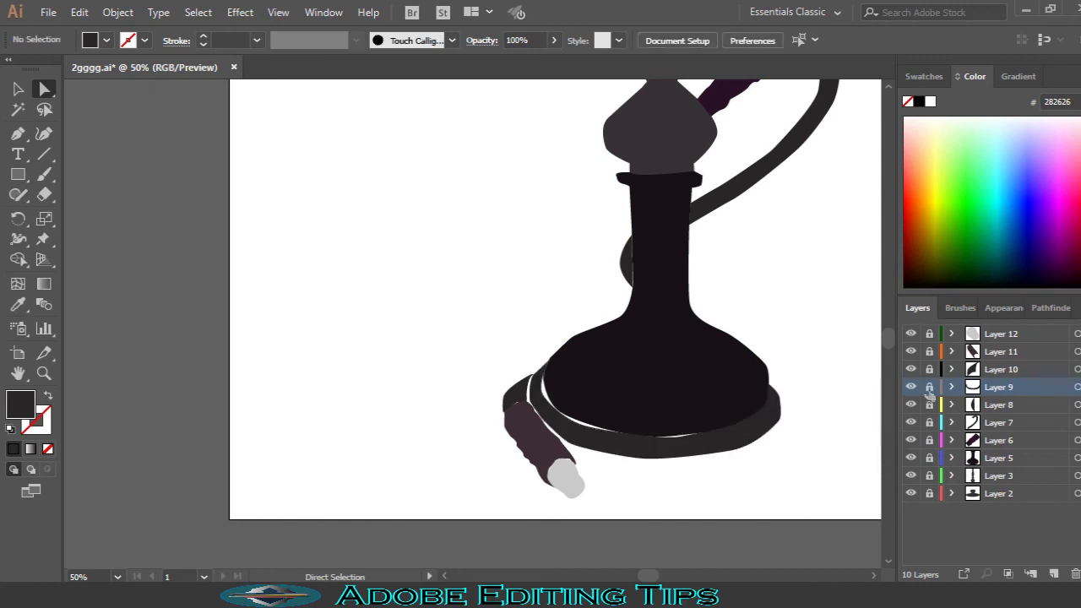
left_click(1002, 406)
left_click(992, 424)
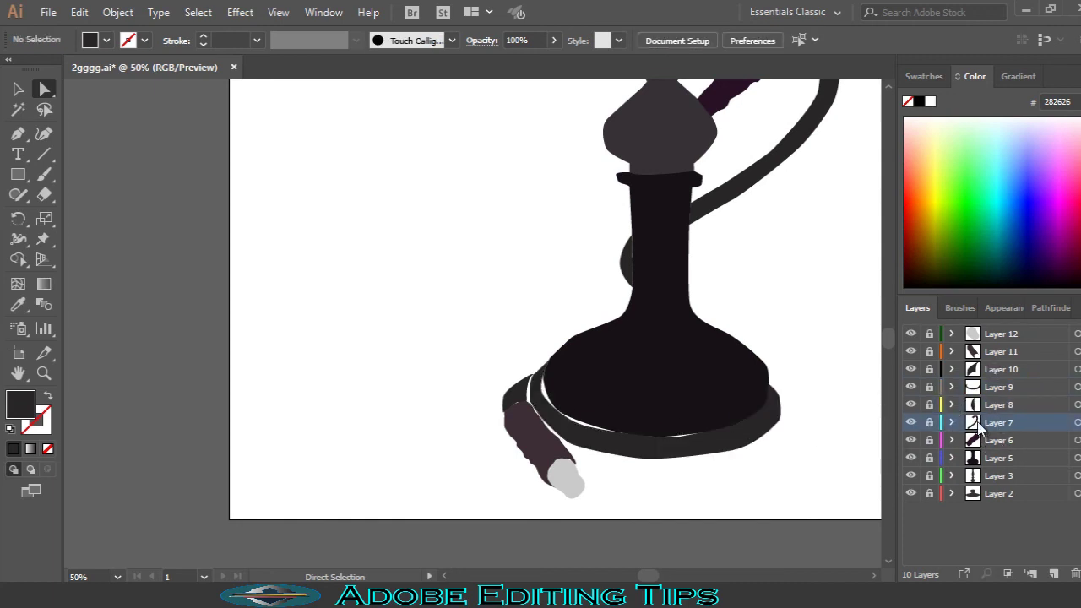
left_click(910, 422)
left_click(921, 441)
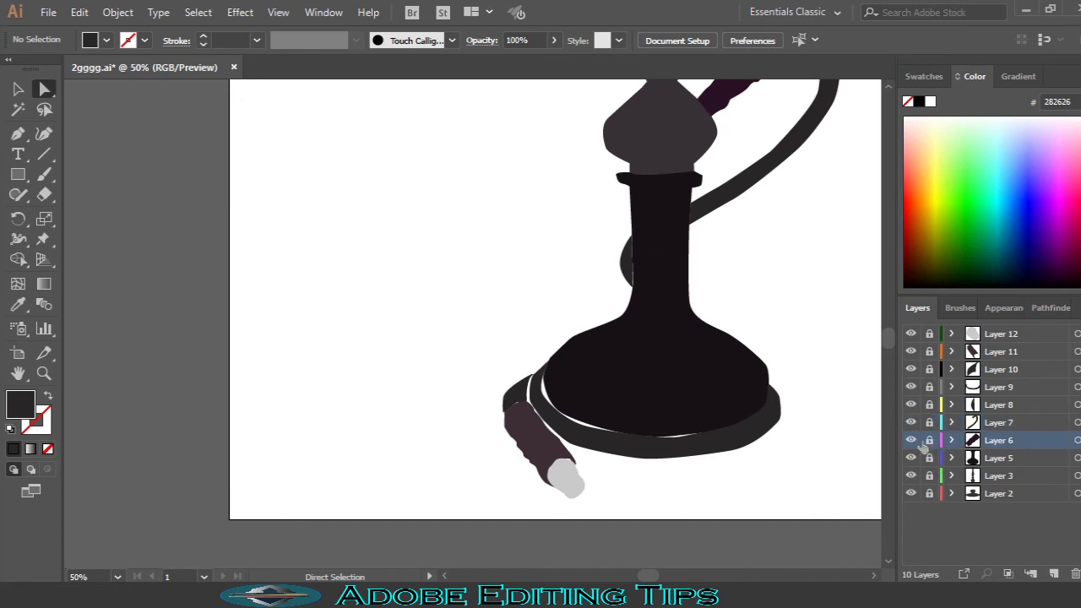
scroll(767, 451, "up", 2)
scroll(767, 451, "up", 4)
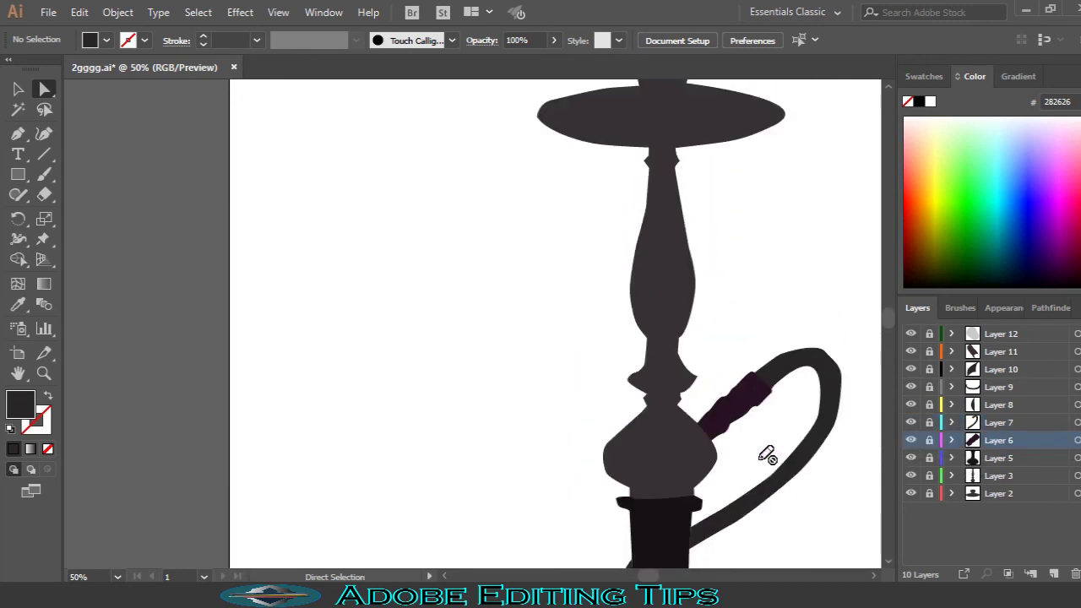
key("ctrl+minus")
key("ctrl+minus")
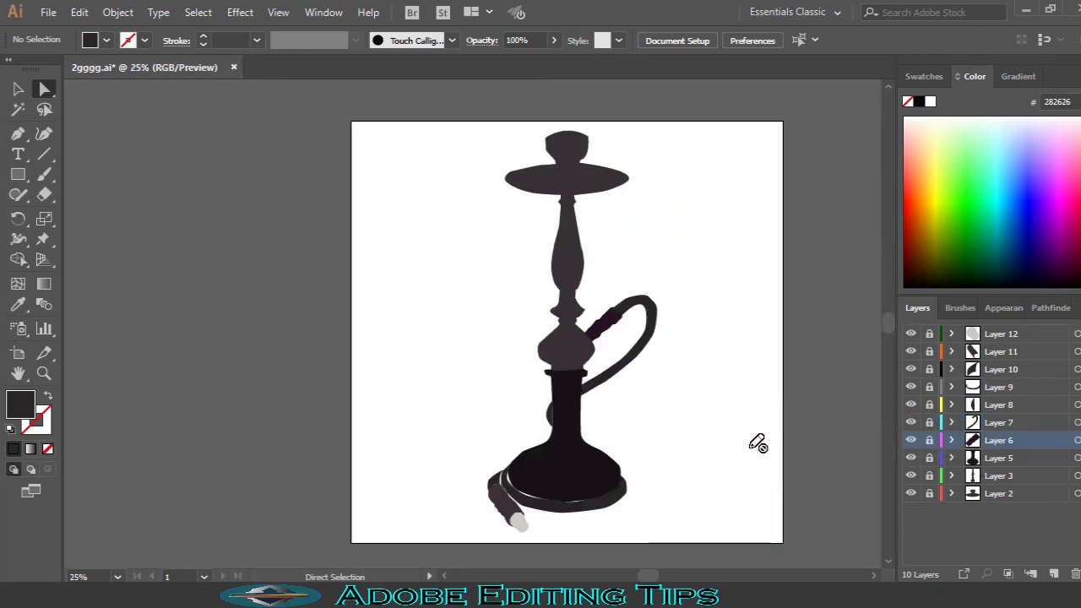